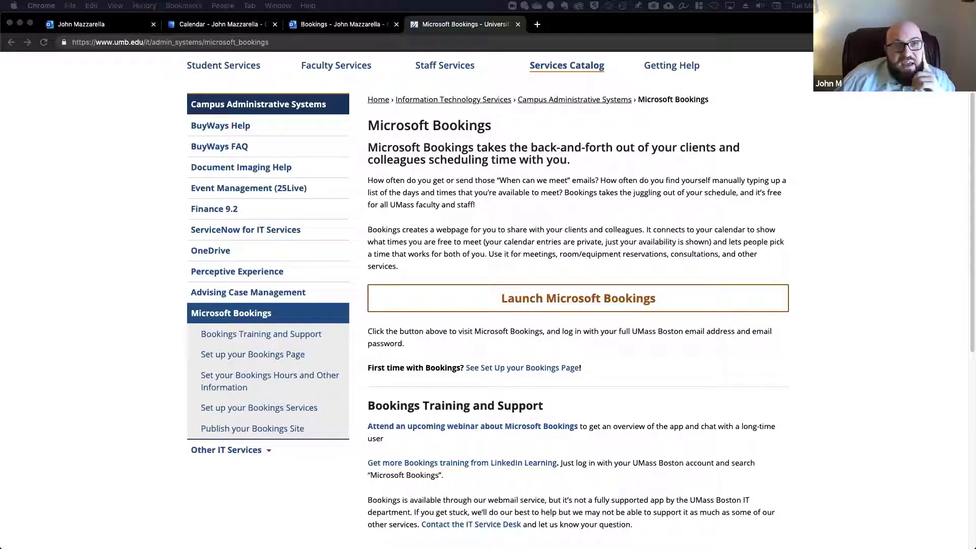
Review the Microsoft Bookings launch and login instructions on the university page and open its "Set Up your Bookings Page" guide.
key("super+Tab")
scroll(803, 361, "up", 3)
left_click_drag(373, 255, 453, 318)
left_click(431, 363)
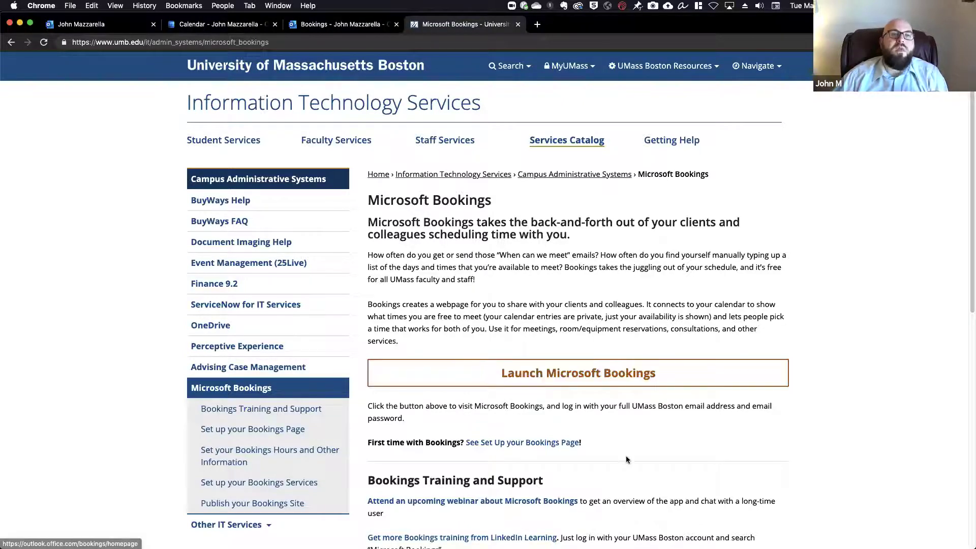
left_click_drag(562, 405, 609, 406)
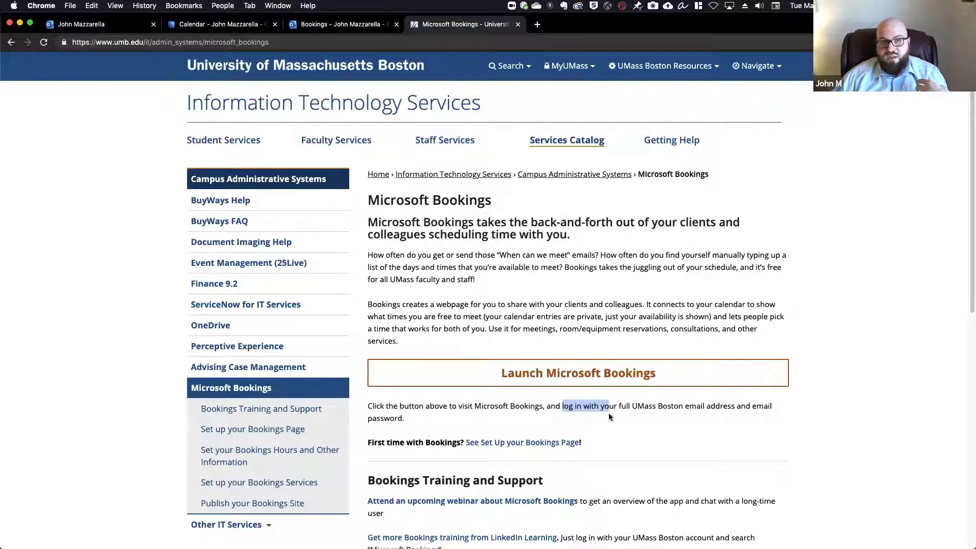
left_click(610, 417)
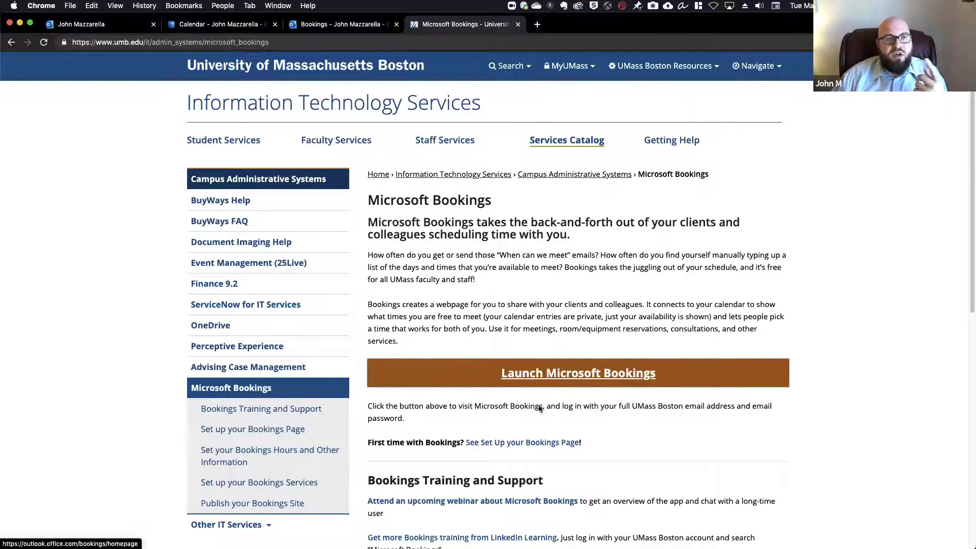
left_click(502, 446)
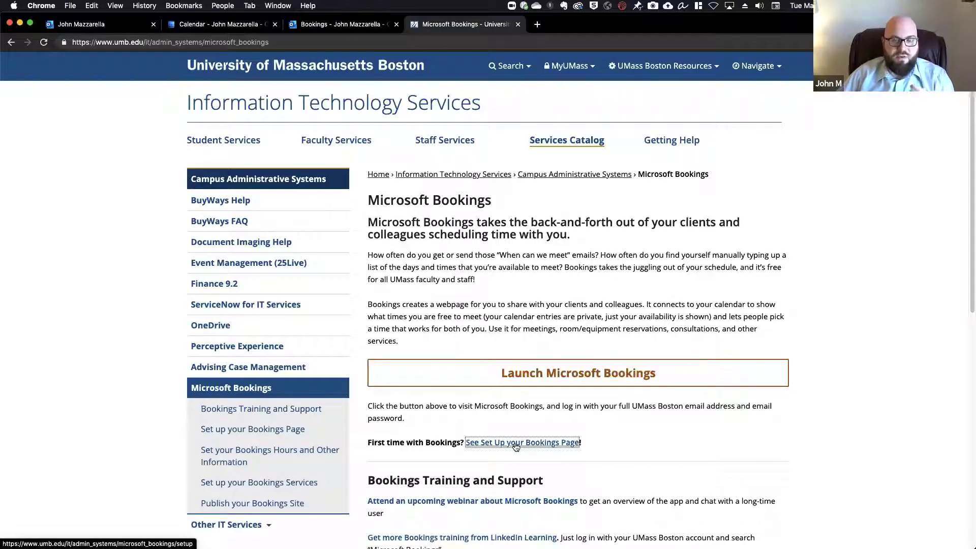
left_click_drag(383, 443, 591, 444)
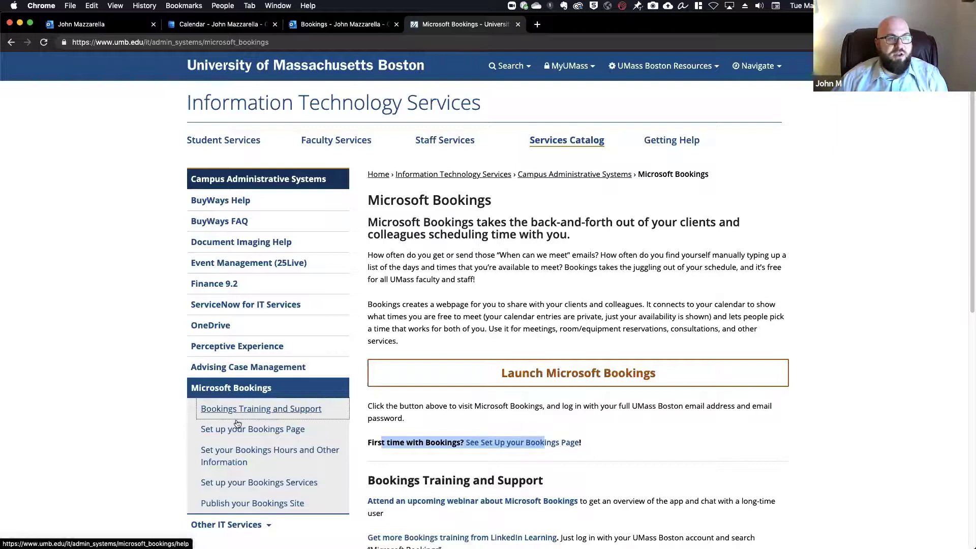
left_click(501, 443)
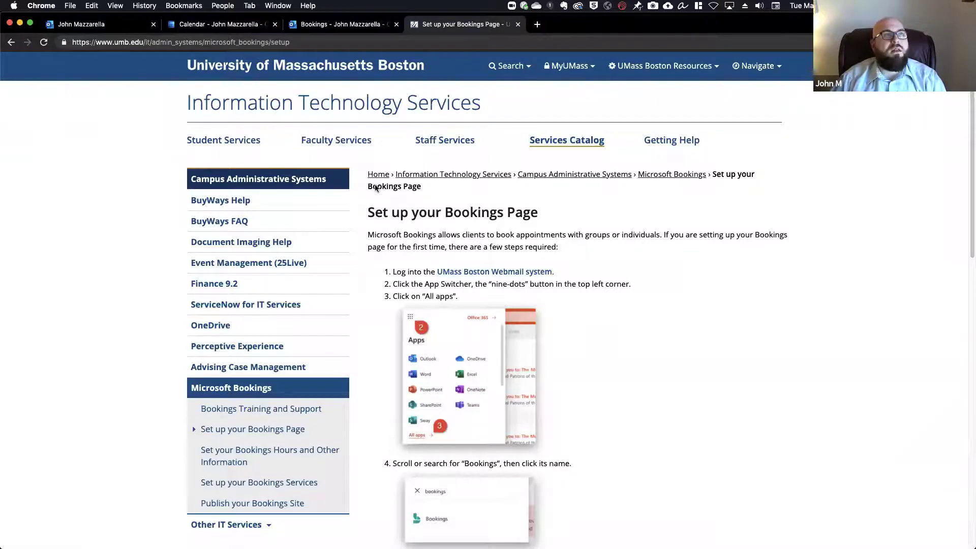
Switch to the Outlook calendar and browse the complete list of Office 365 apps.
left_click(218, 24)
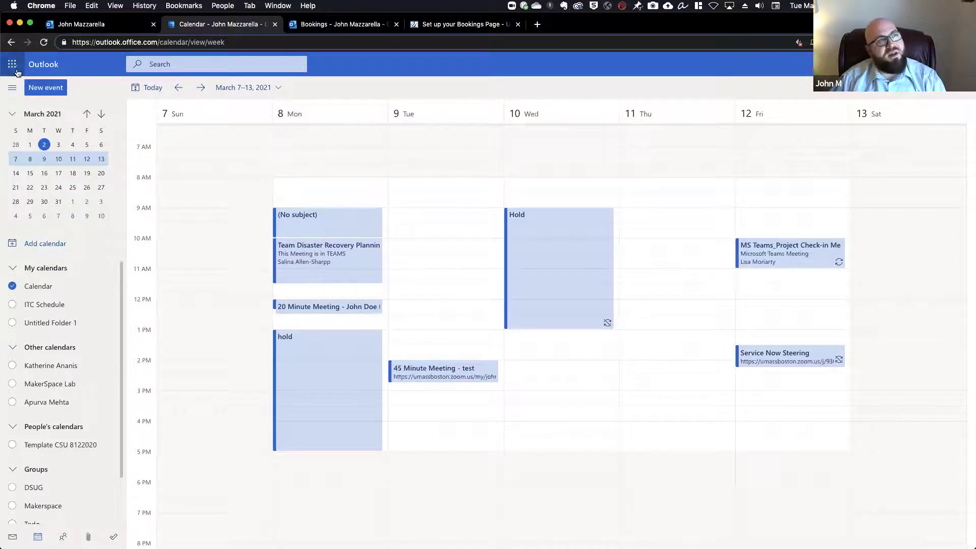
left_click(12, 65)
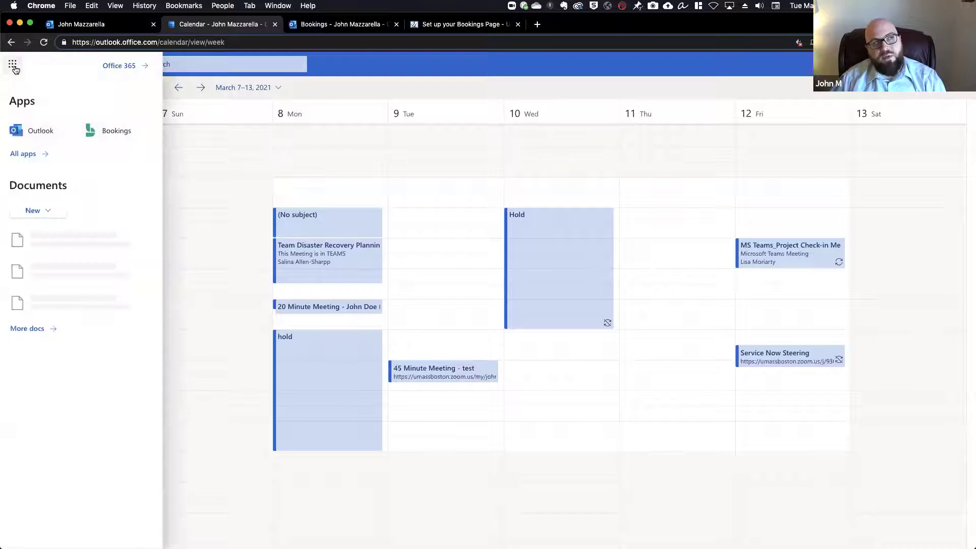
left_click(28, 154)
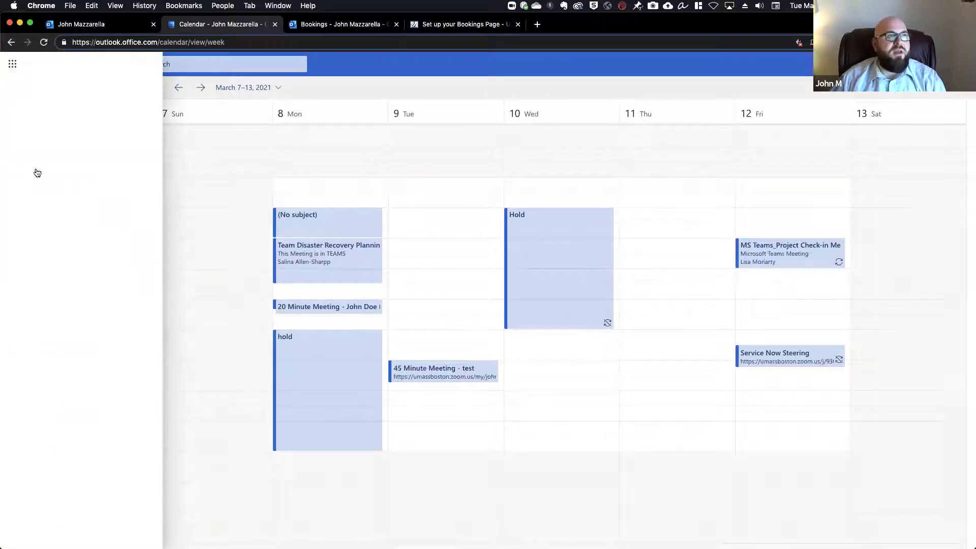
scroll(45, 264, "down", 1)
scroll(43, 422, "down", 2)
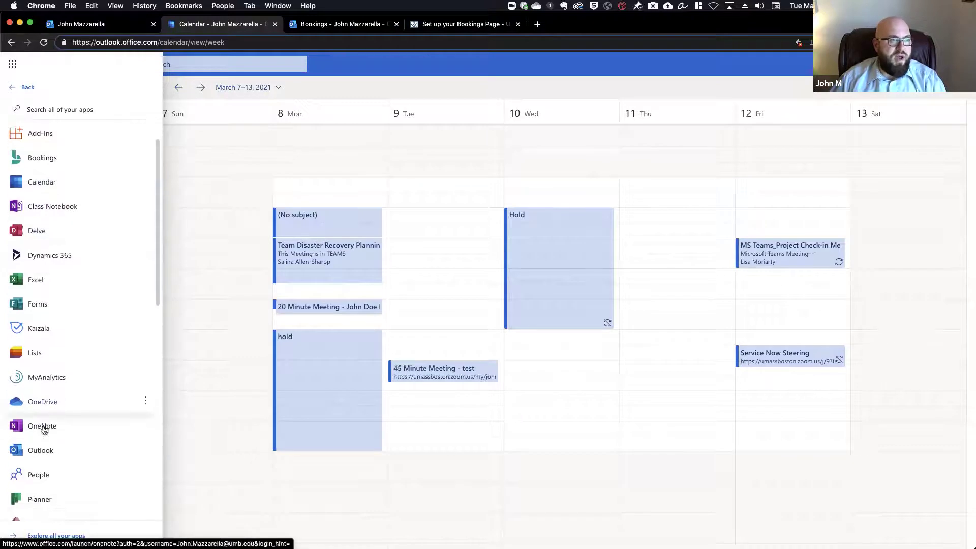
scroll(47, 448, "up", 3)
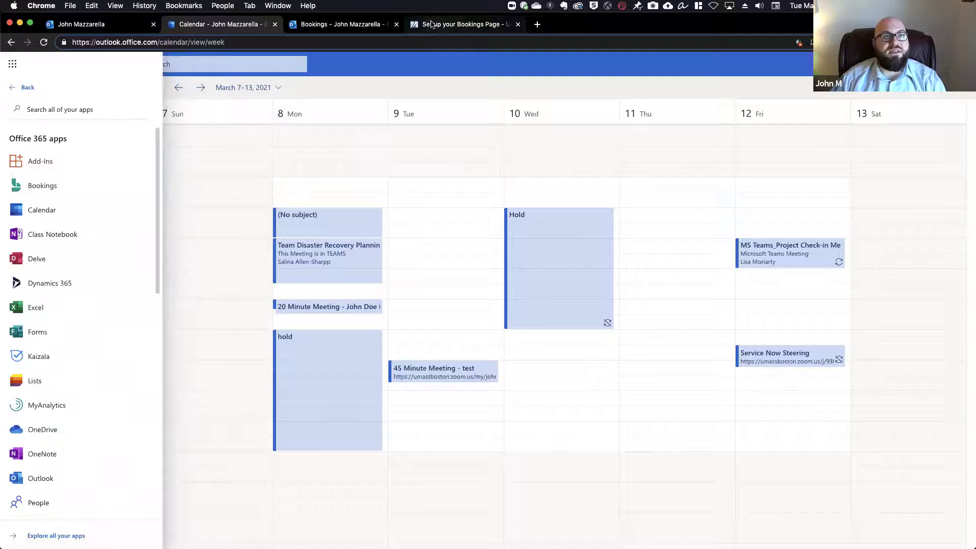
Consult step 4 of the setup guide, search all Office 365 apps for "book" and open Bookings.
left_click(460, 24)
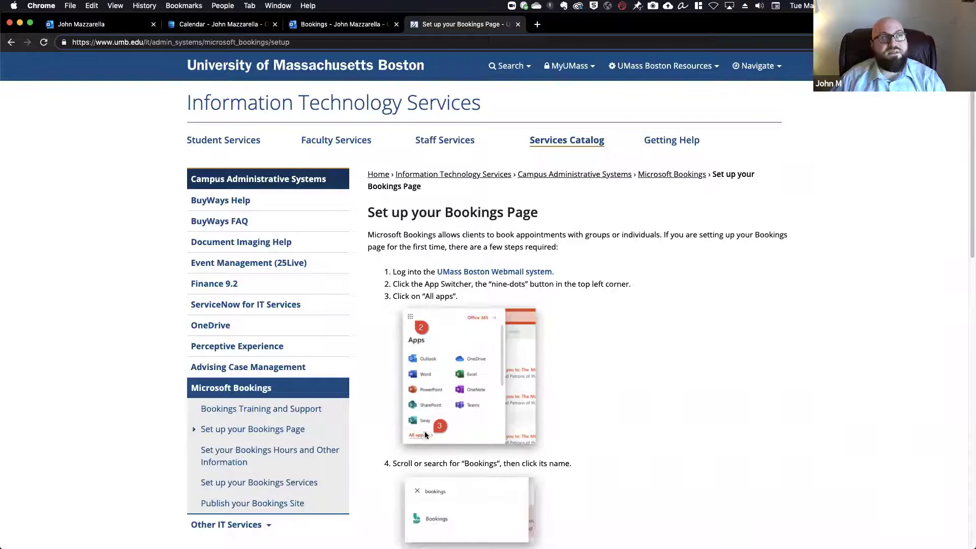
scroll(452, 431, "down", 3)
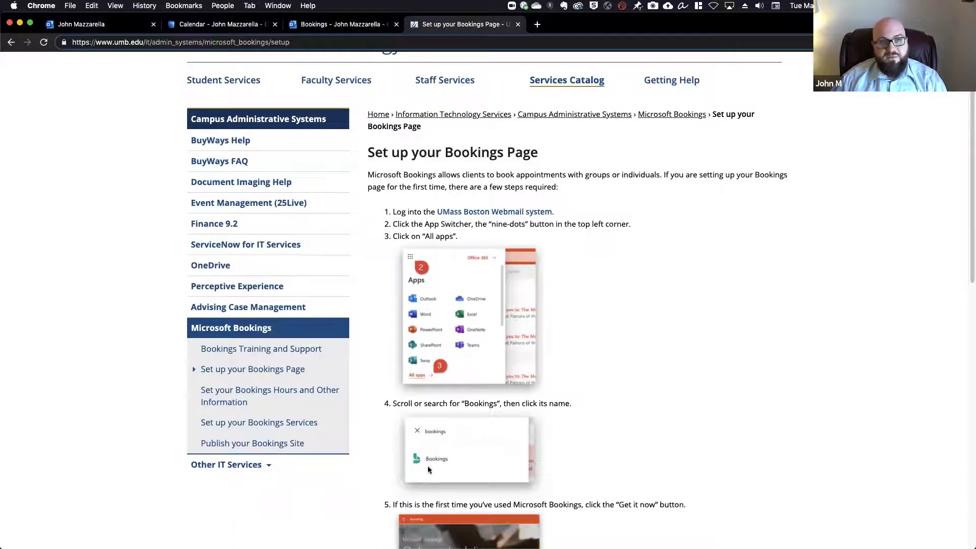
left_click(196, 23)
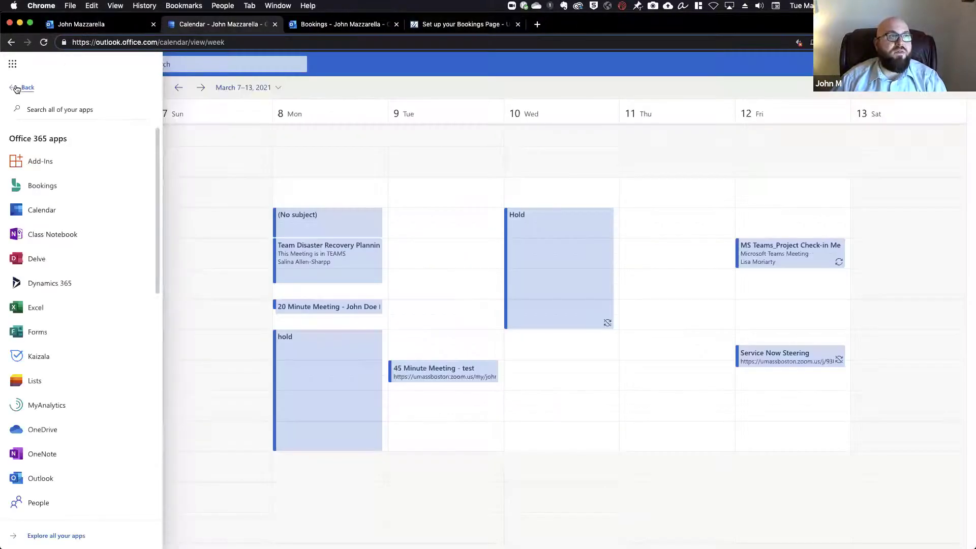
left_click(16, 90)
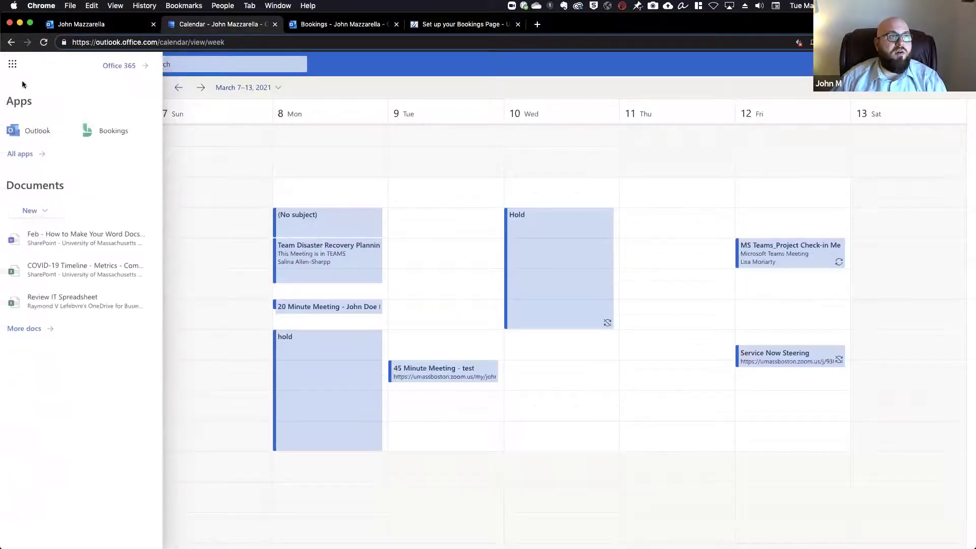
left_click(26, 156)
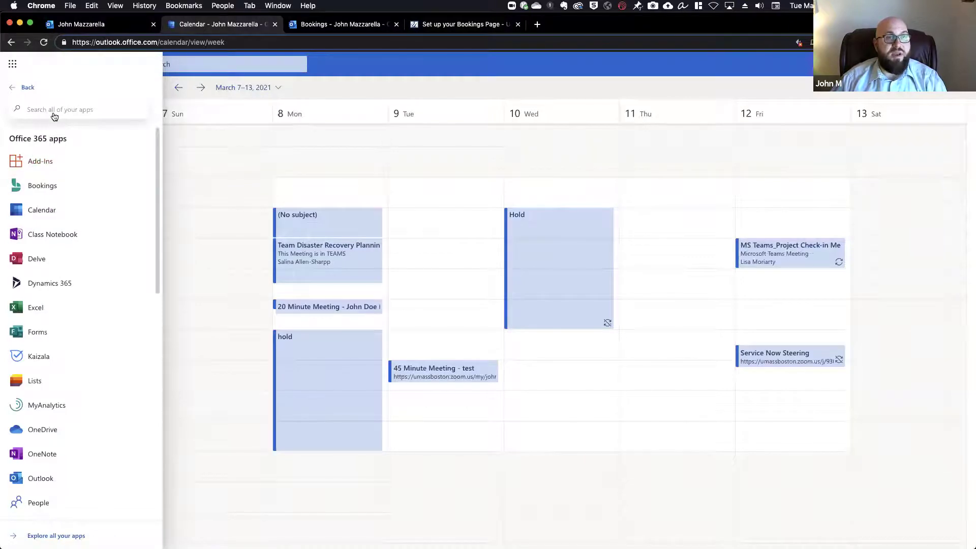
type("book")
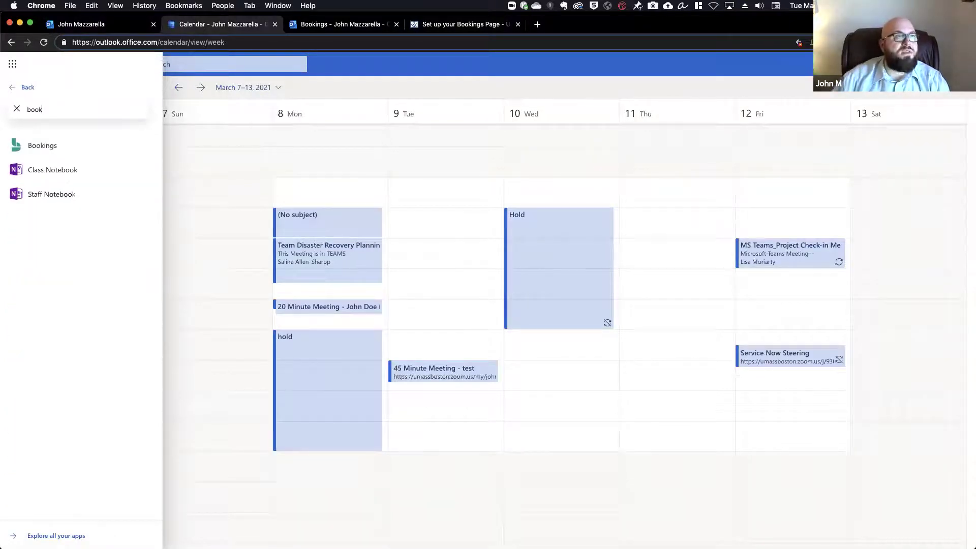
left_click(65, 148)
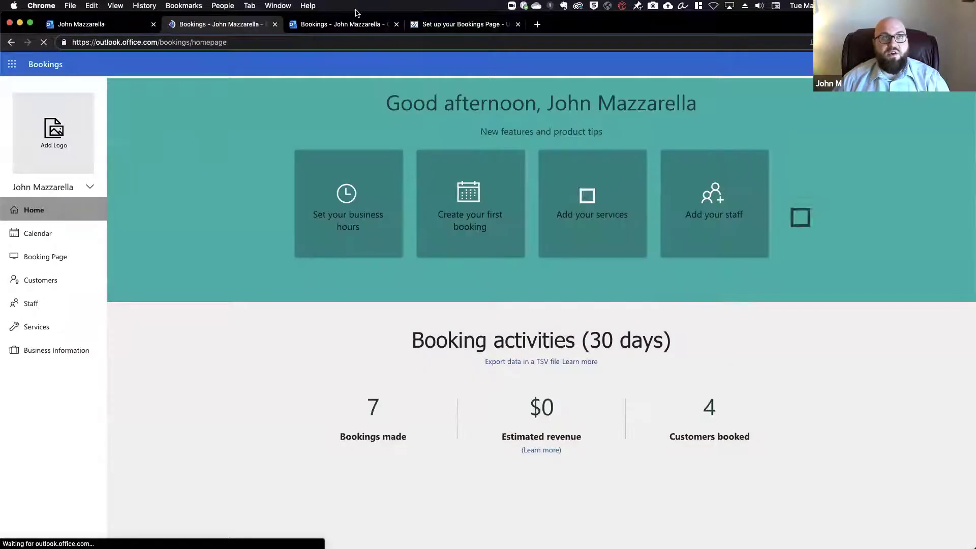
Return to the setup guide, enlarge the page and read steps 5 to 7 on first-time use and adding a booking calendar.
left_click(424, 24)
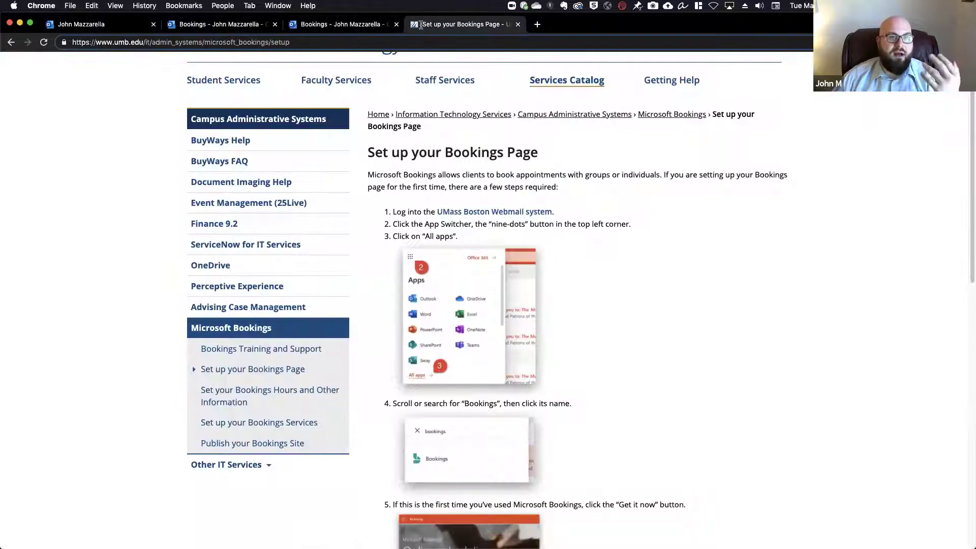
scroll(562, 251, "down", 1)
scroll(563, 250, "down", 5)
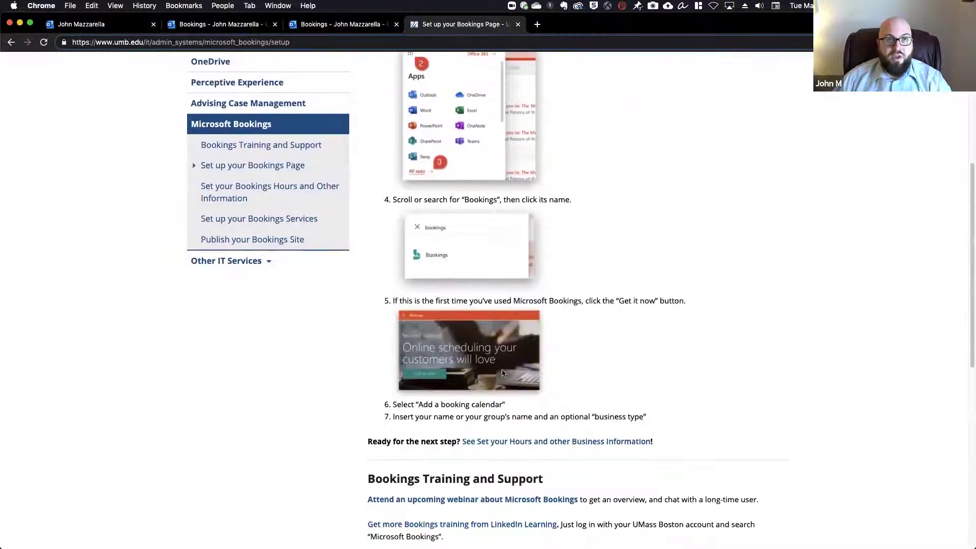
key("super+plus")
key("super+plus")
key("super+plus")
key("super+plus")
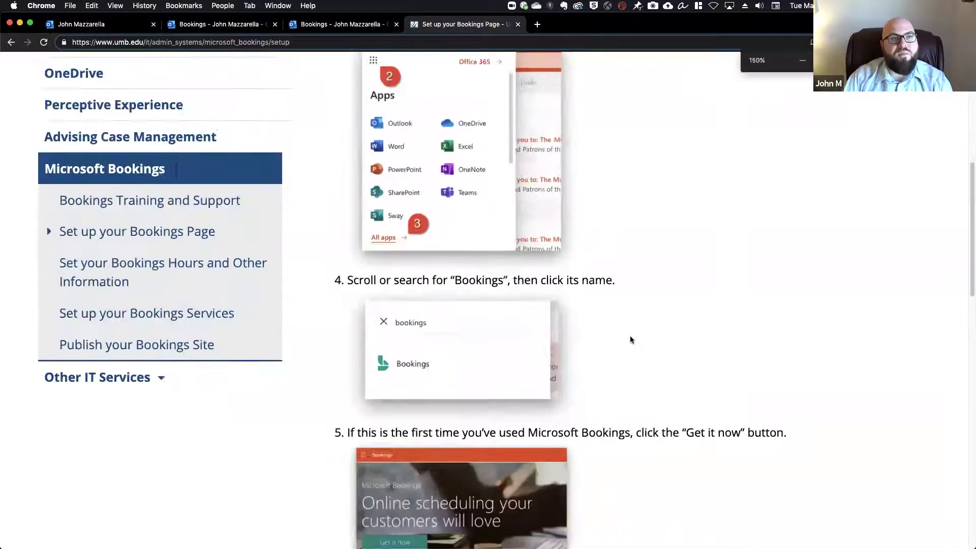
scroll(627, 350, "down", 2)
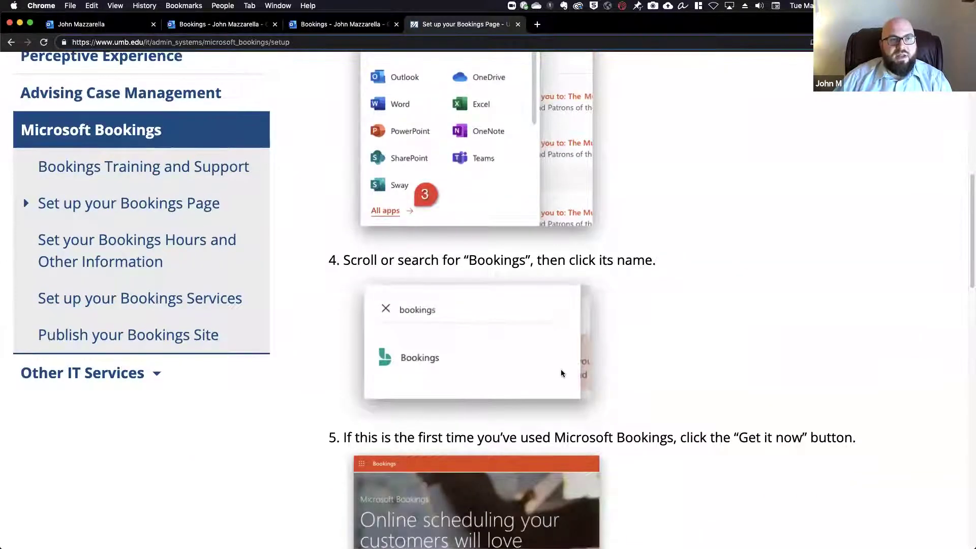
scroll(562, 373, "down", 4)
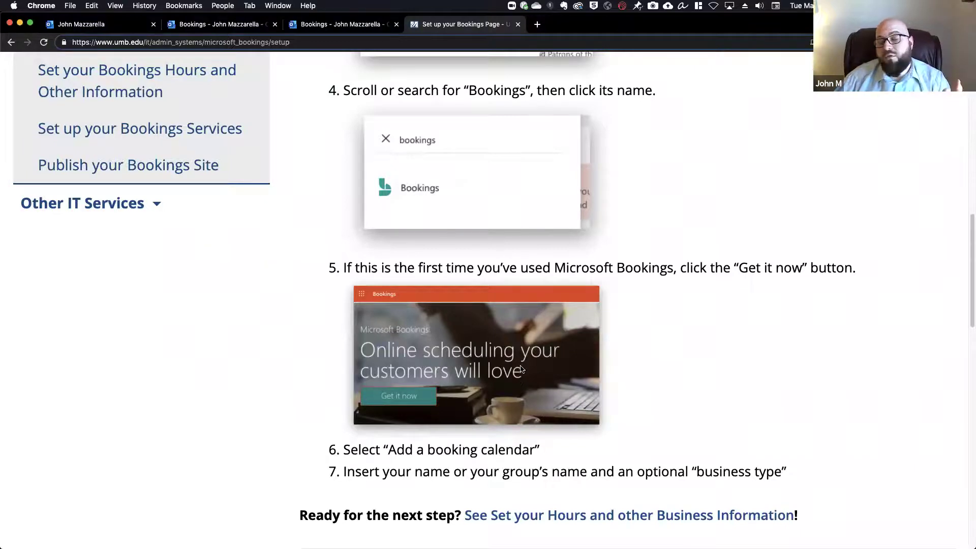
scroll(519, 374, "down", 2)
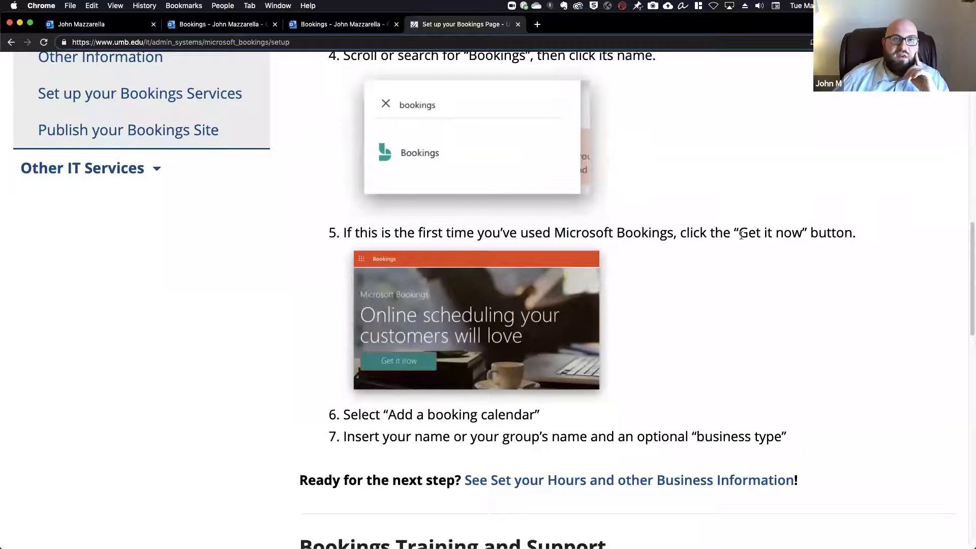
left_click_drag(740, 234, 803, 234)
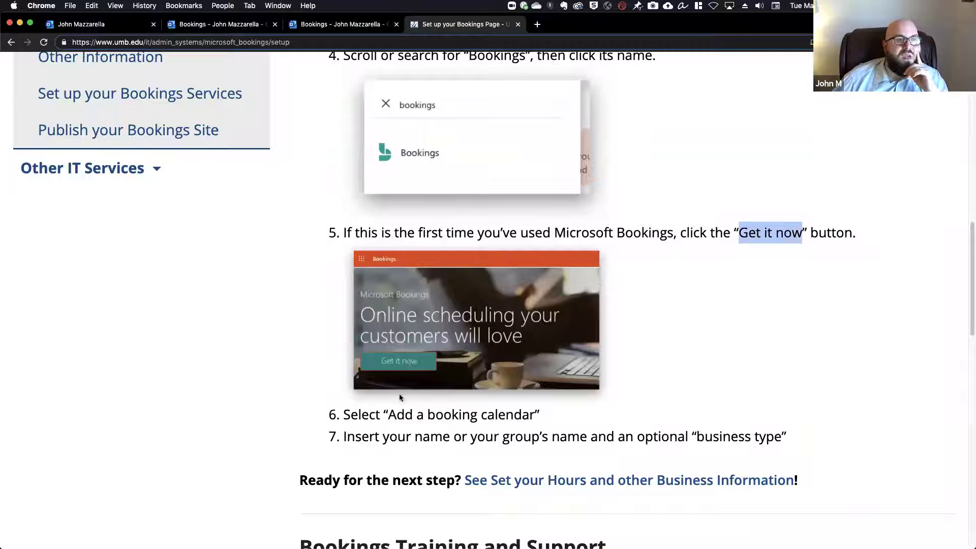
scroll(415, 463, "down", 1)
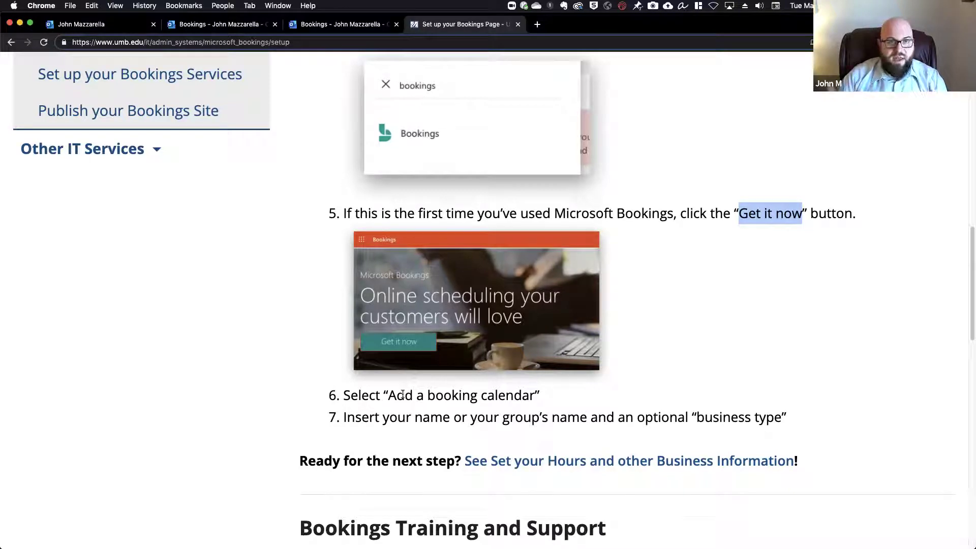
left_click_drag(348, 419, 511, 413)
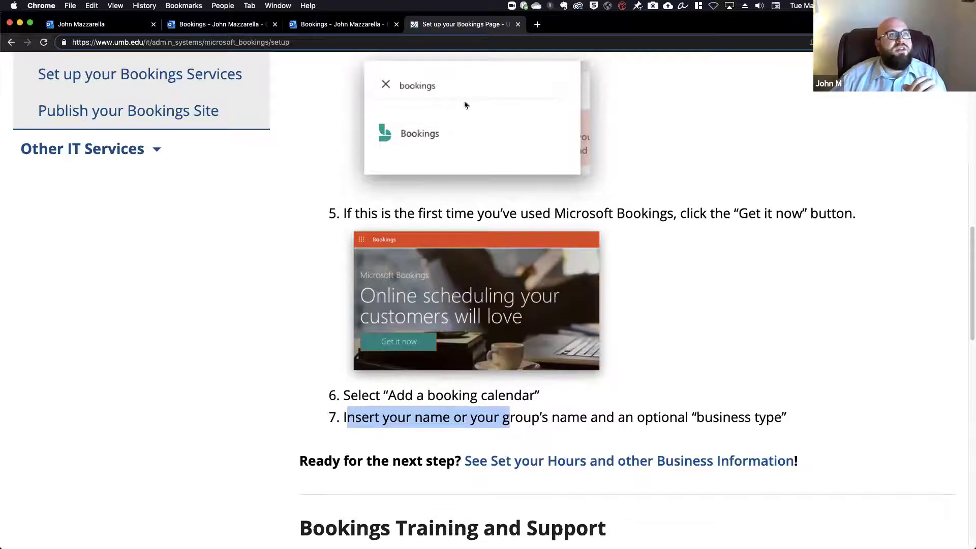
Look through the open Bookings pages and show the public booking page with the 20 and 45 minute meetings.
left_click(318, 25)
left_click(217, 26)
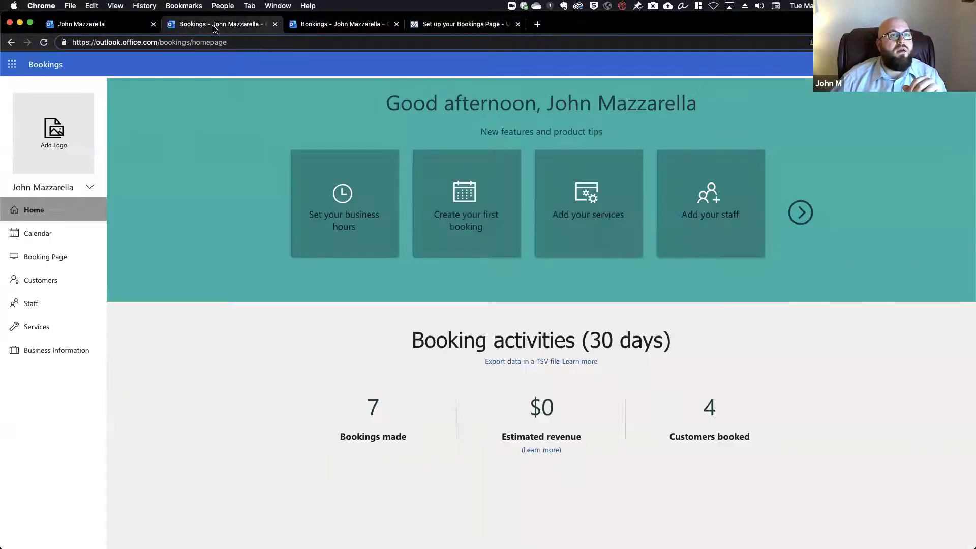
left_click(145, 26)
left_click(224, 28)
left_click(132, 26)
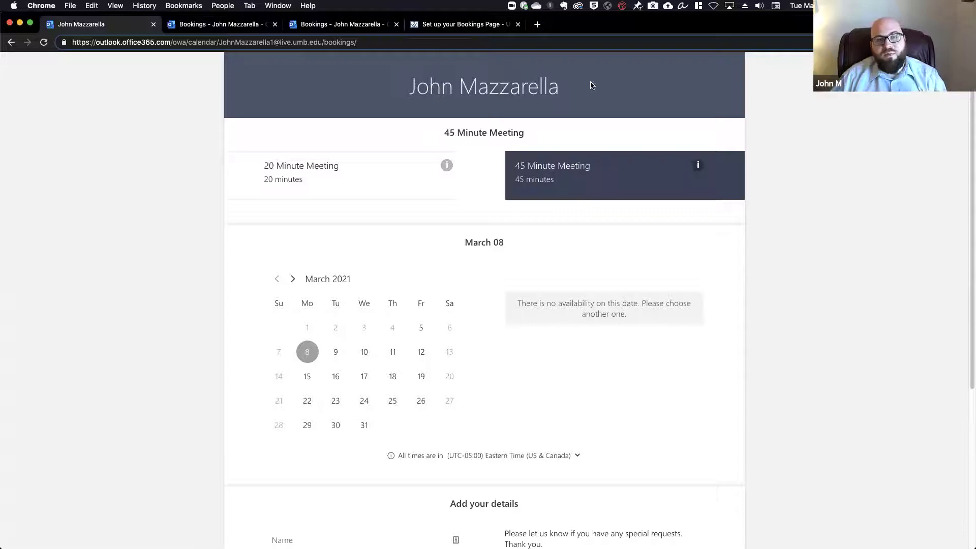
Return to the setup guide and examine the optional "business type" entry in step 7.
left_click(447, 23)
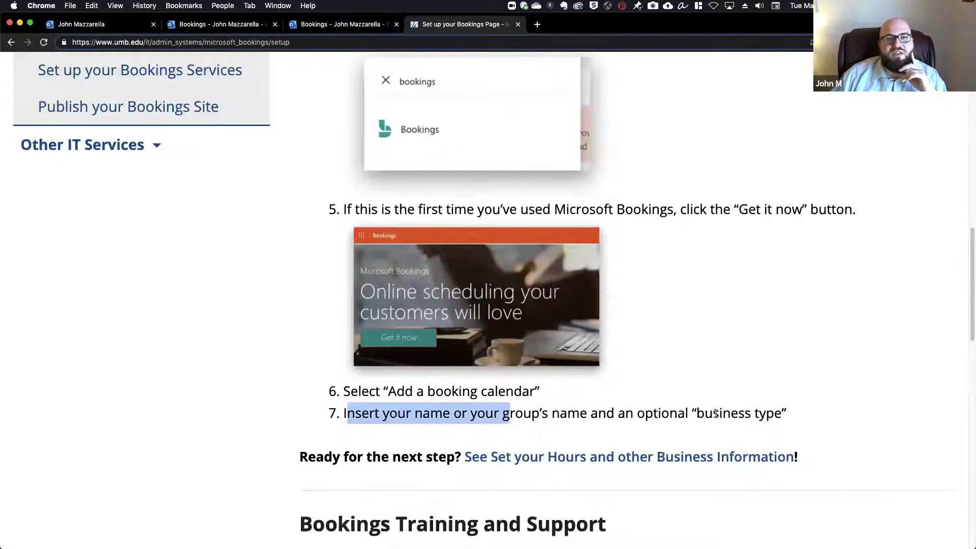
left_click_drag(705, 412, 782, 410)
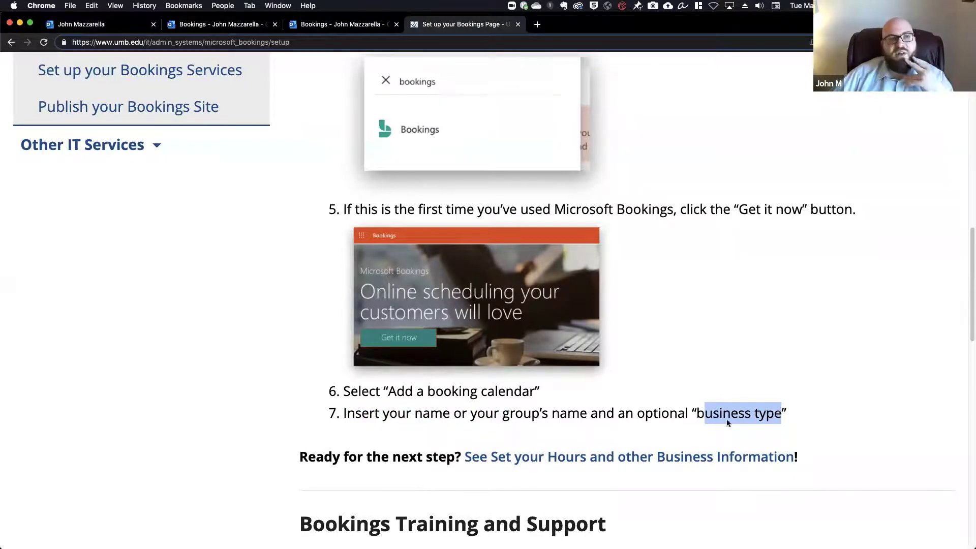
left_click(579, 428)
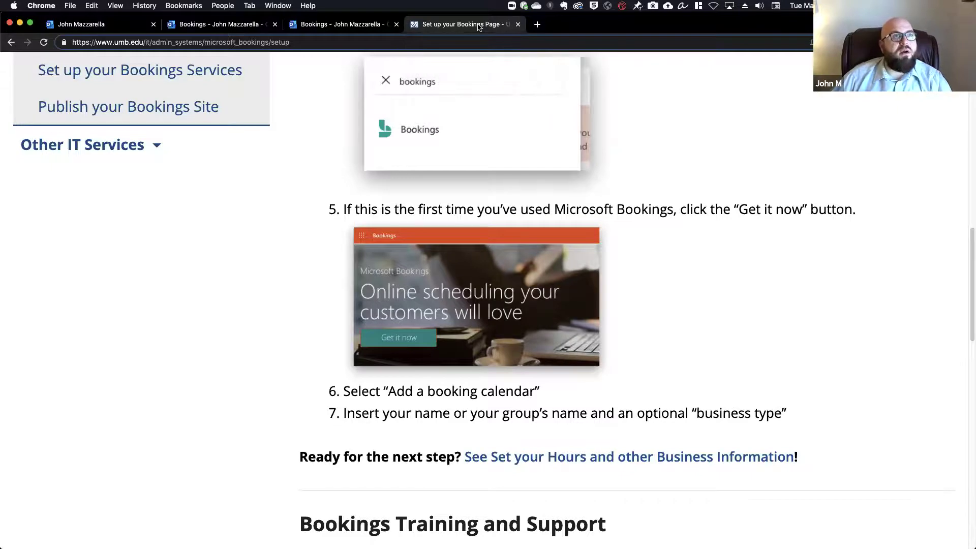
Move the setup guide out of the current browser window and return to the Bookings home page.
left_click_drag(477, 27, 542, 484)
left_click(102, 24)
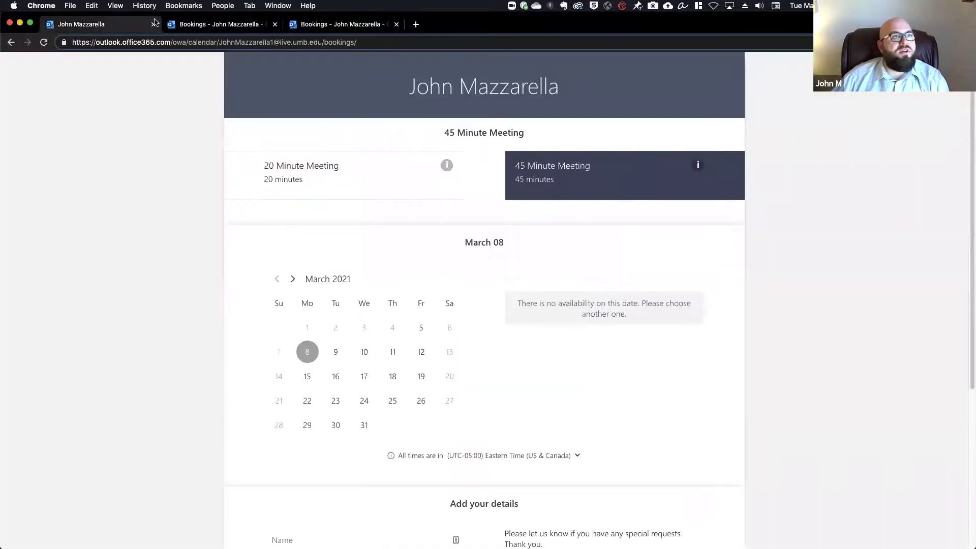
left_click(198, 24)
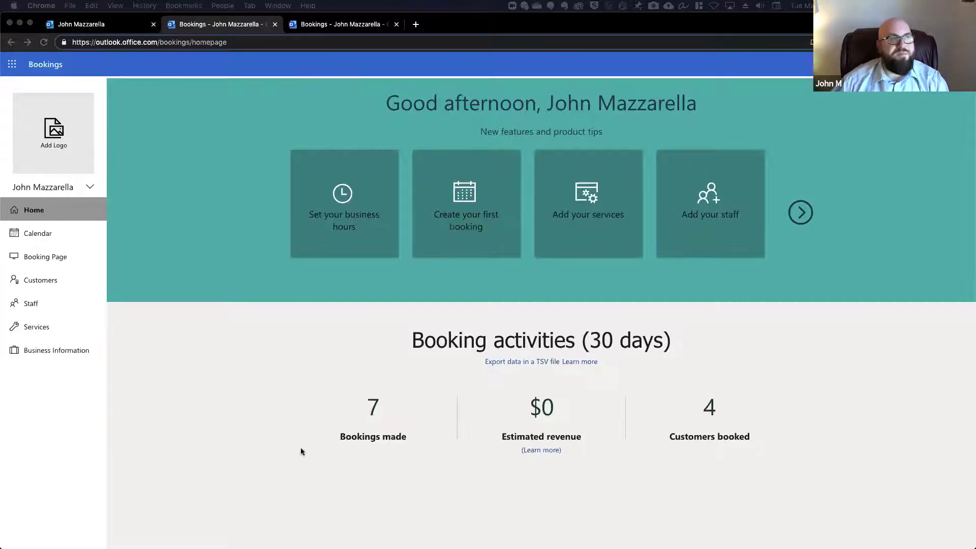
left_click(193, 351)
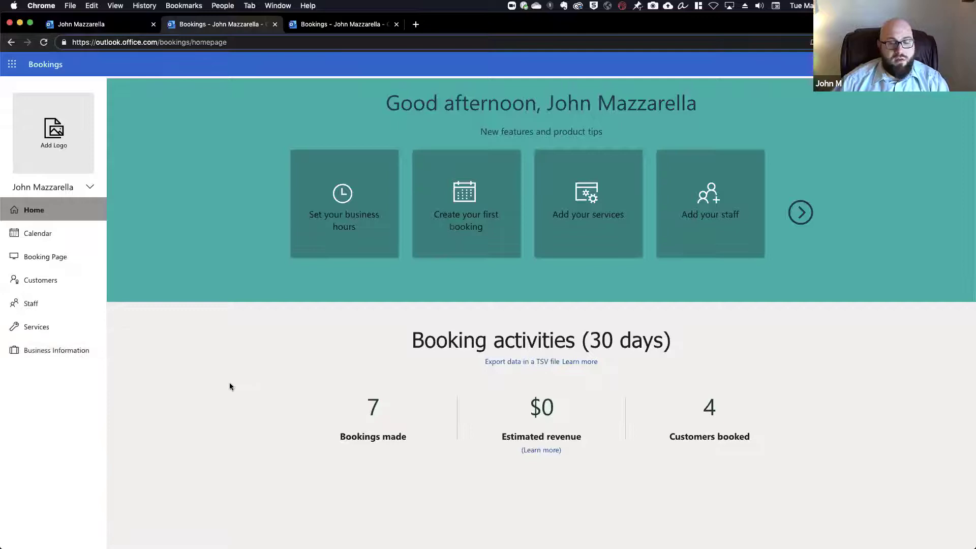
Enlarge the Bookings page and open the Business Information settings.
key("super+equal")
key("super+equal")
key("super+equal")
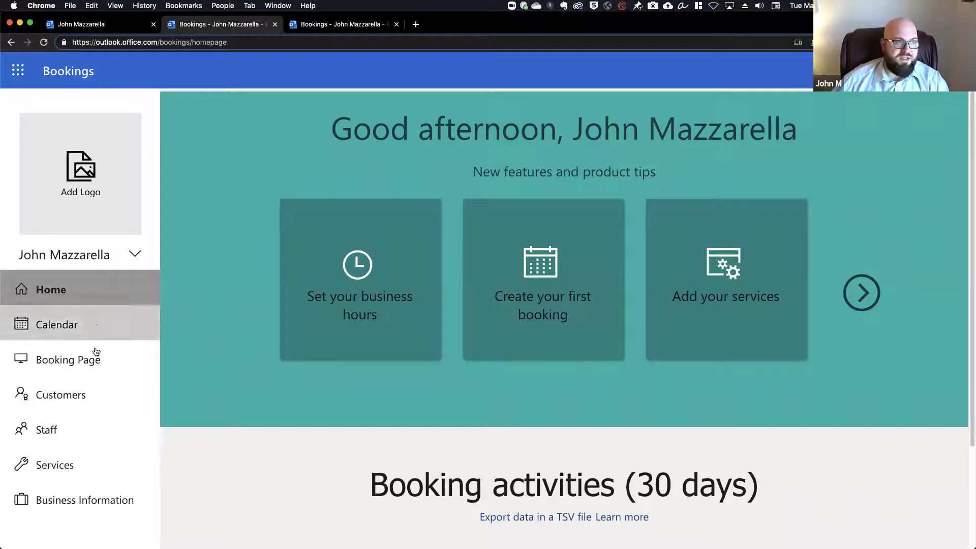
left_click(66, 503)
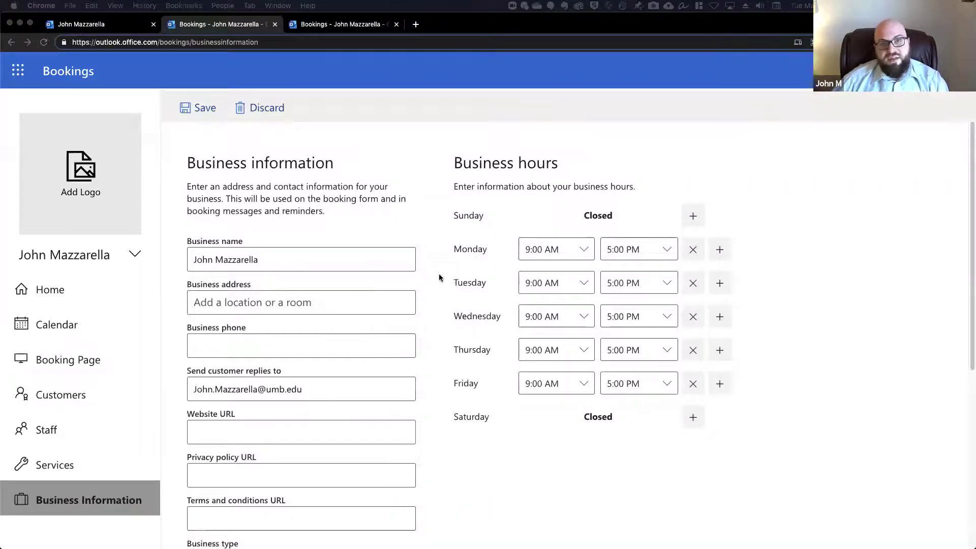
Examine the business name entry and the suggested locations for the business address, leaving both fields as they are.
scroll(432, 327, "down", 1)
scroll(432, 327, "down", 3)
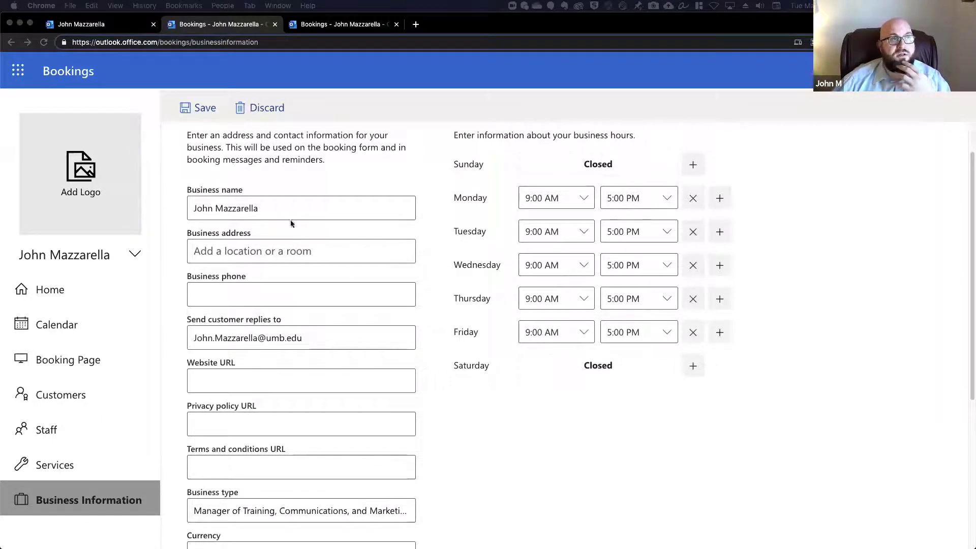
left_click(256, 208)
left_click_drag(266, 209, 94, 200)
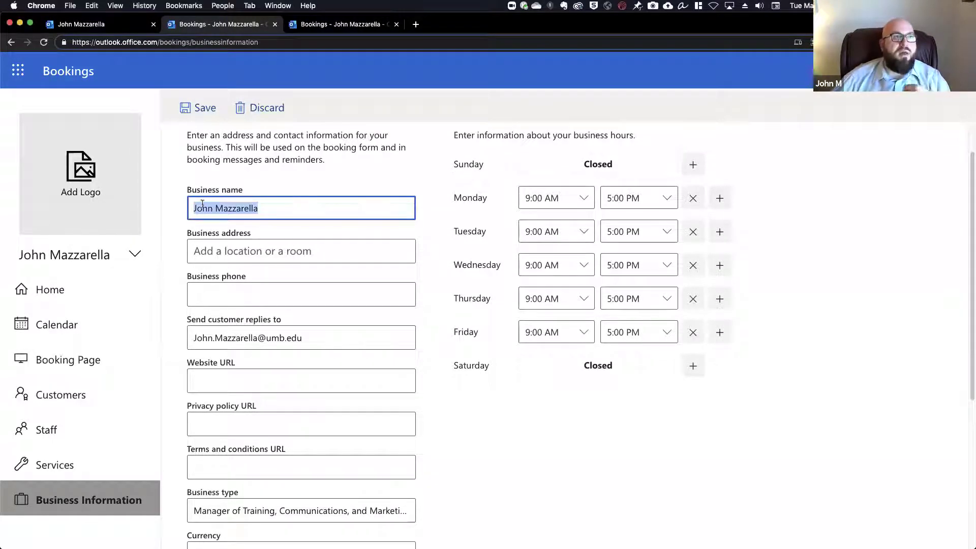
left_click(254, 208)
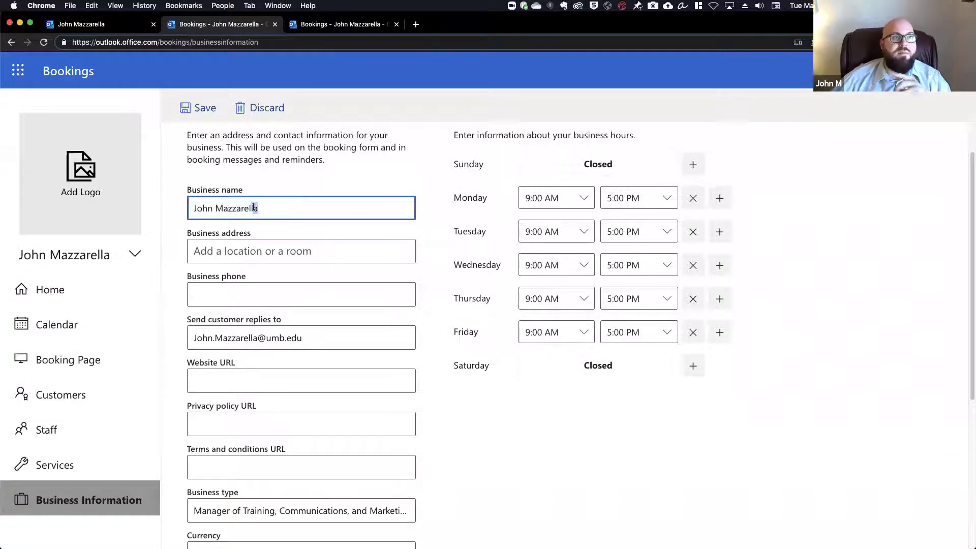
mouse_move(253, 208)
left_mouse_down()
mouse_move(180, 207)
mouse_move(289, 202)
mouse_move(194, 208)
mouse_move(270, 207)
left_mouse_up()
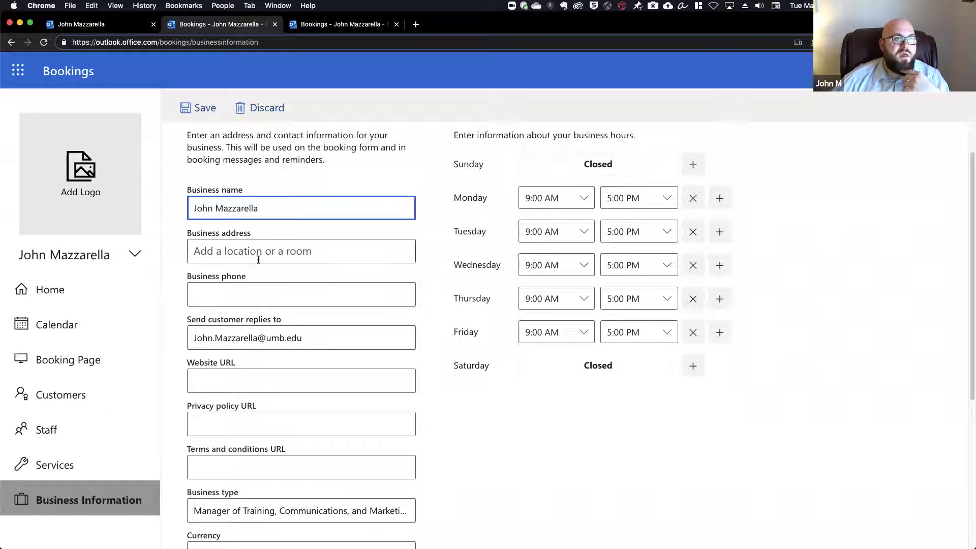
left_click(222, 251)
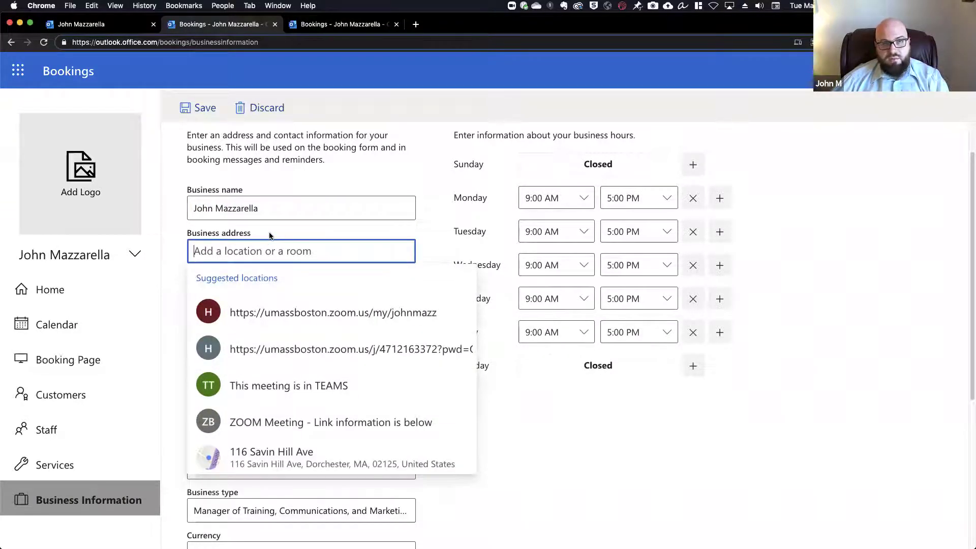
left_click(741, 436)
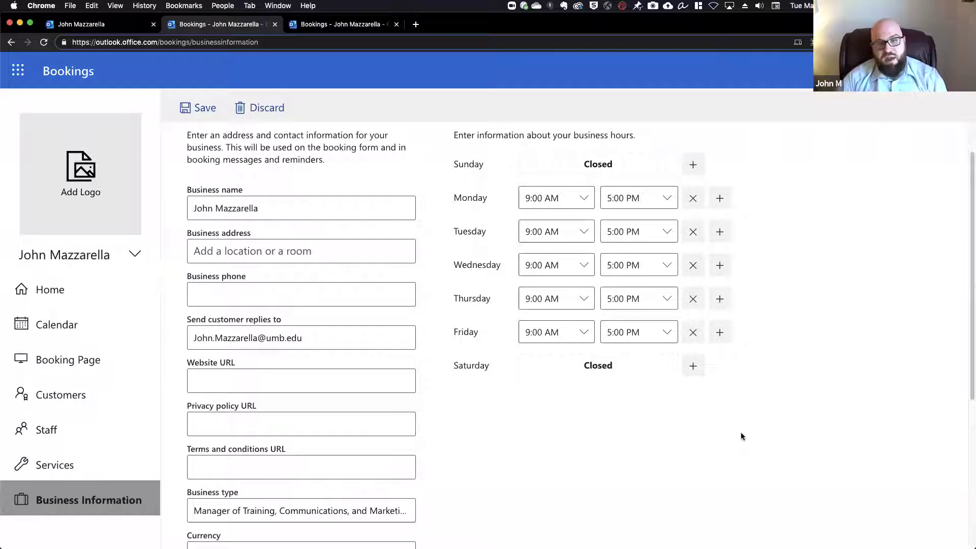
Look over the business phone, customer reply address, website URL and privacy policy URL fields.
left_click(216, 290)
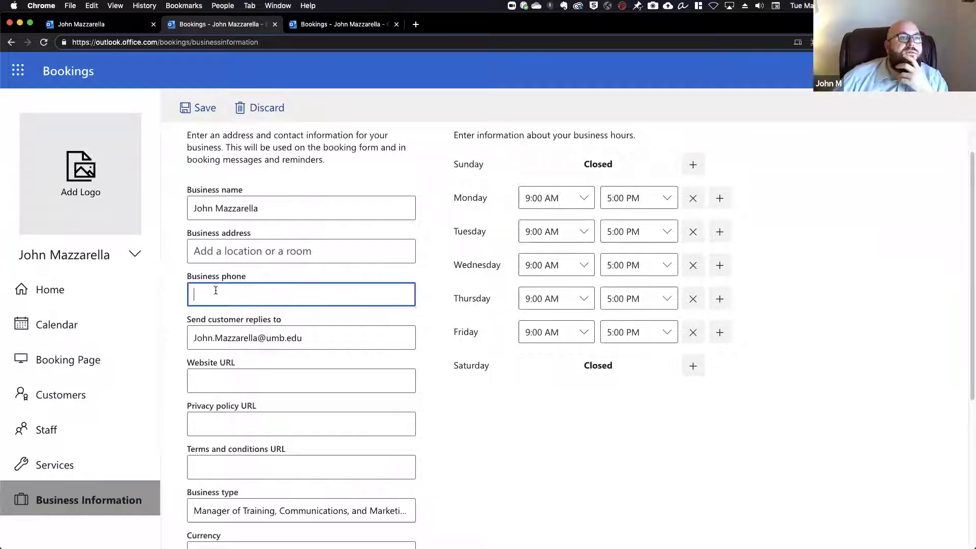
left_click_drag(193, 337, 371, 338)
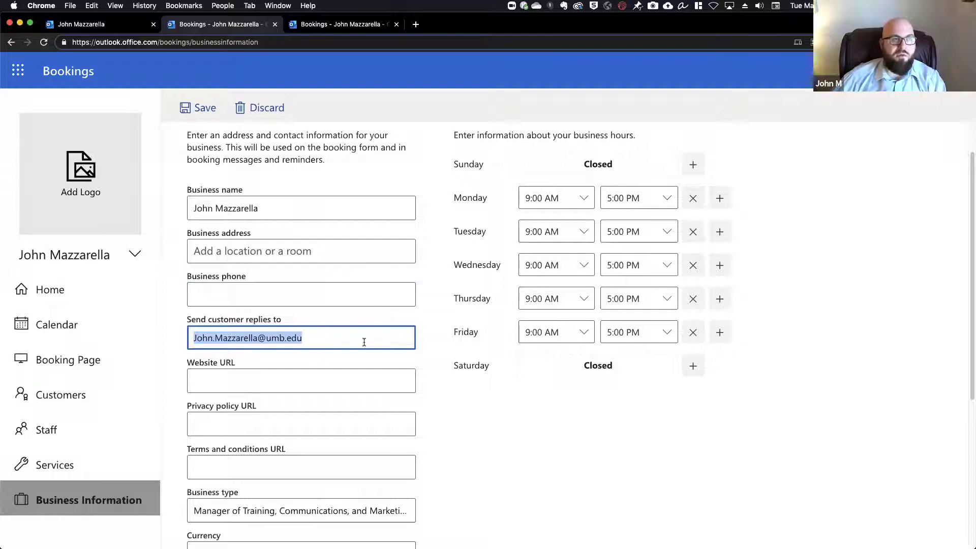
scroll(356, 343, "down", 1)
left_click(268, 353)
left_click(239, 386)
left_click(246, 429)
left_click(239, 343)
left_click(239, 384)
scroll(245, 386, "down", 2)
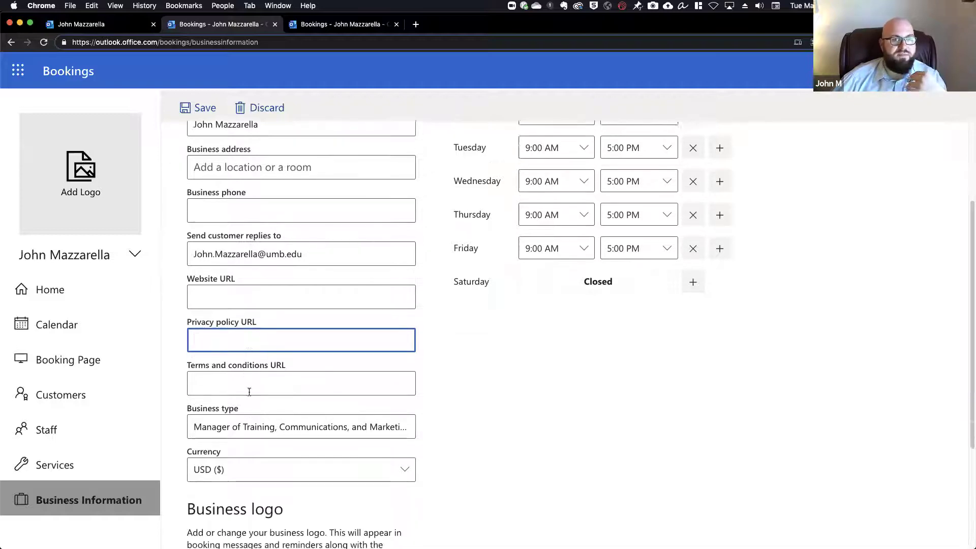
Look at the terms and conditions URL field and read through the full business type entry.
left_click(246, 362)
left_click_drag(197, 404, 422, 412)
left_click(196, 405)
left_click_drag(196, 405, 490, 421)
left_click(486, 416)
scroll(487, 416, "down", 2)
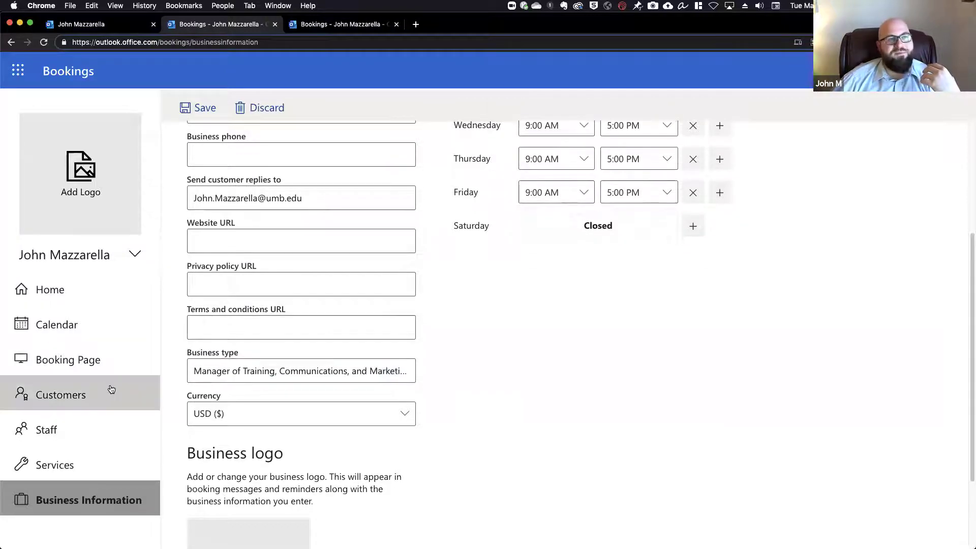
View the available currencies for the business and close the list without choosing another one.
scroll(209, 393, "down", 1)
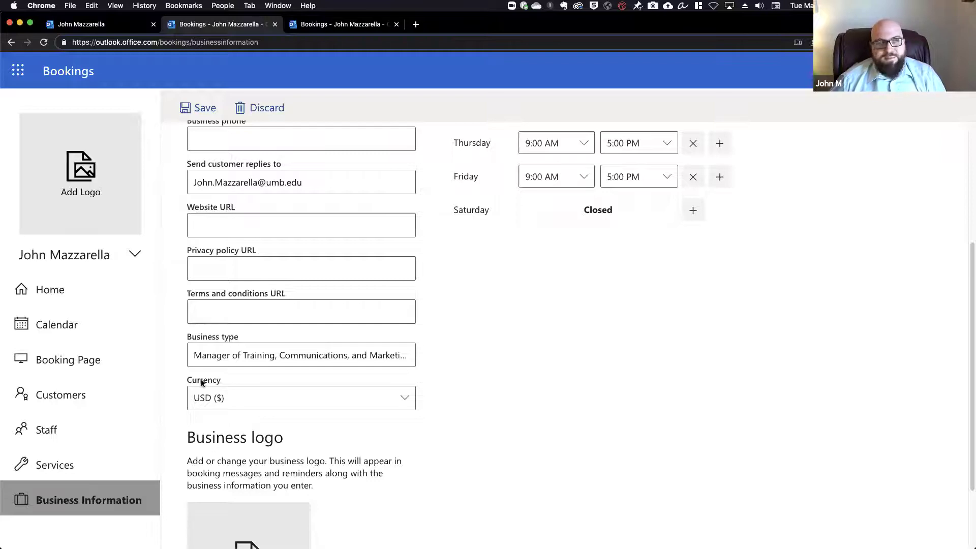
left_click(222, 399)
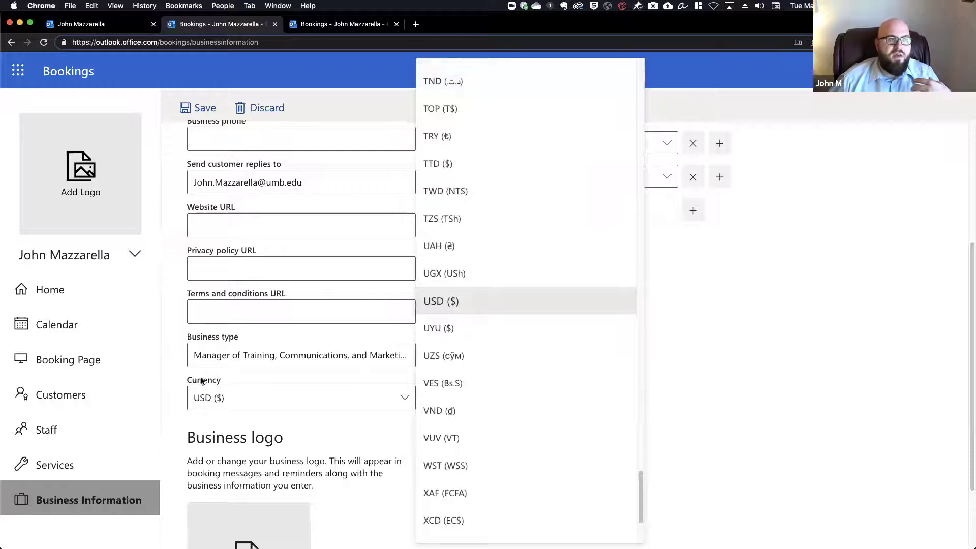
left_click(203, 383)
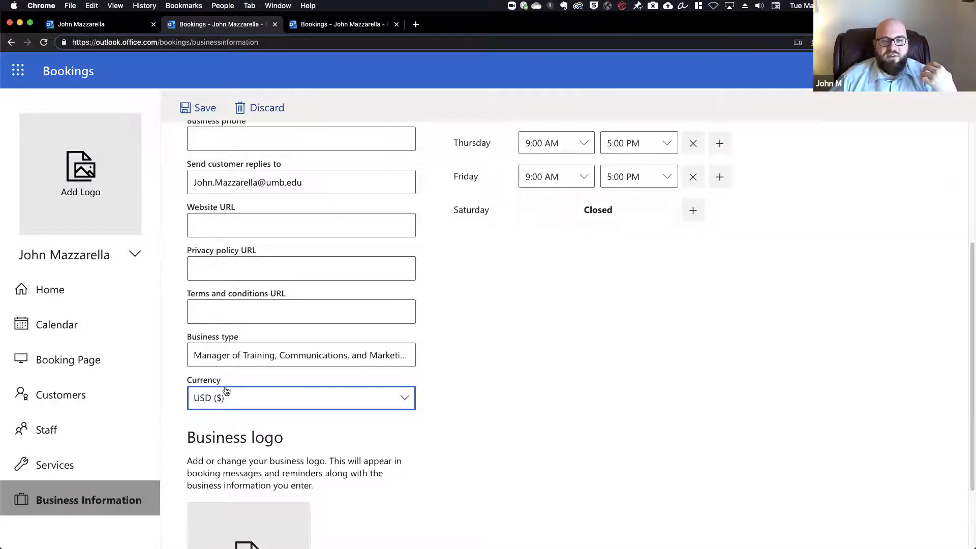
Highlight the business type entry, review the business details again and examine the Business logo section.
scroll(249, 353, "up", 3)
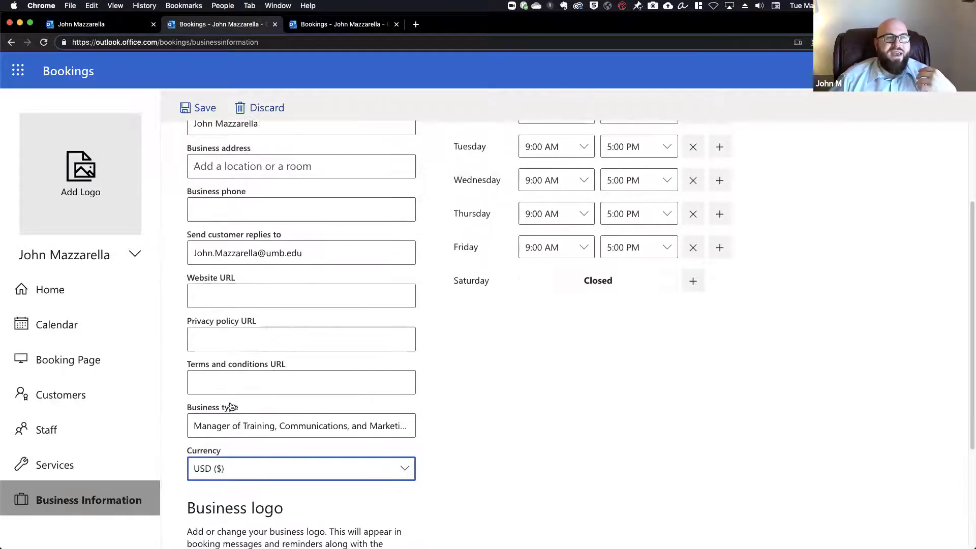
left_click(199, 415)
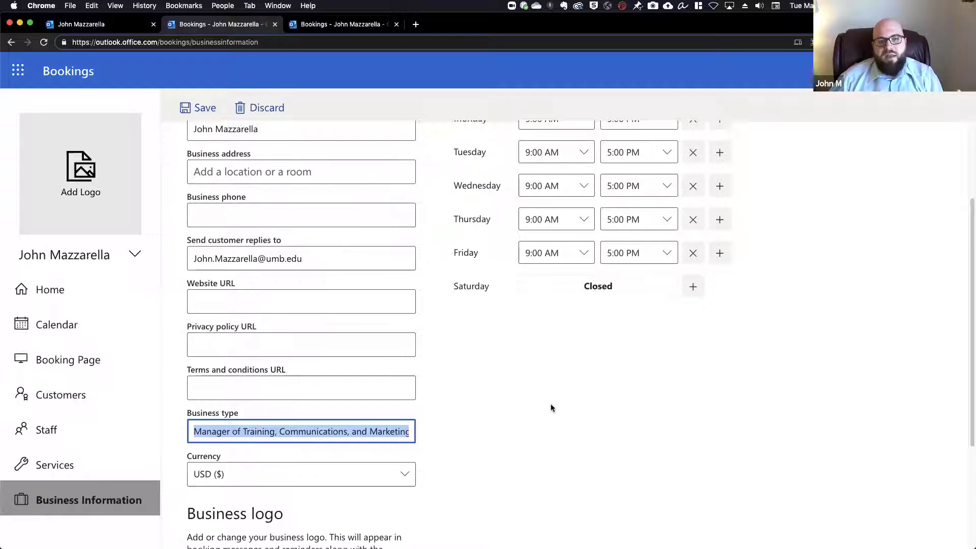
scroll(551, 406, "up", 3)
scroll(550, 406, "up", 1)
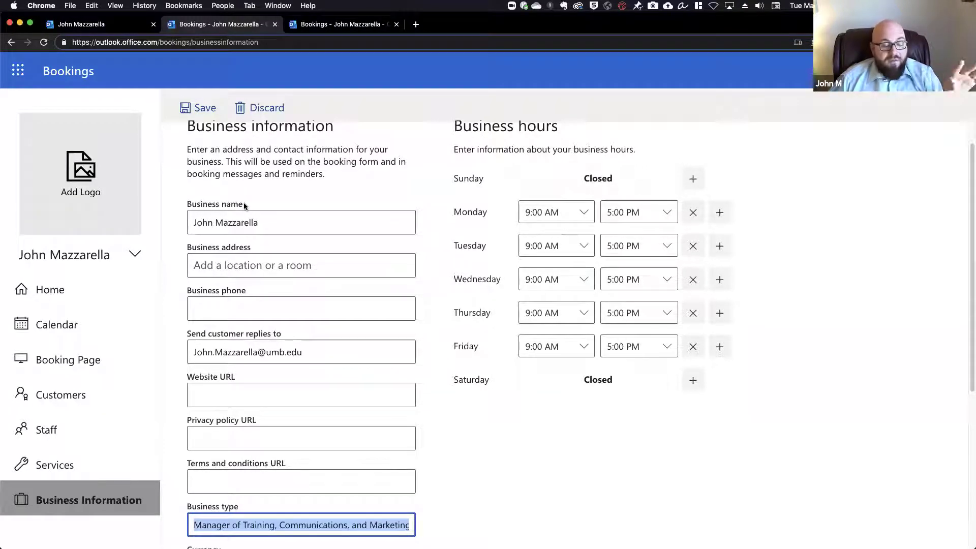
scroll(669, 435, "down", 3)
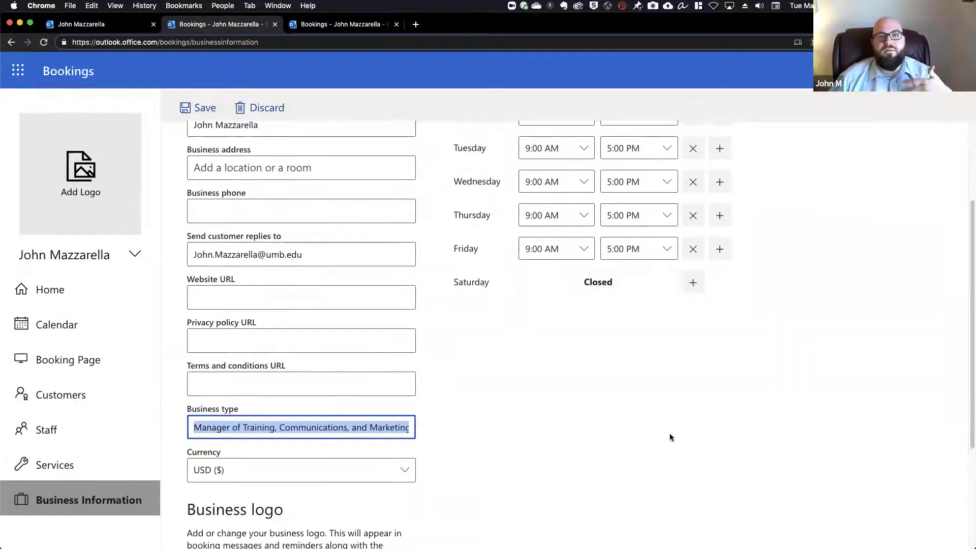
scroll(626, 443, "down", 5)
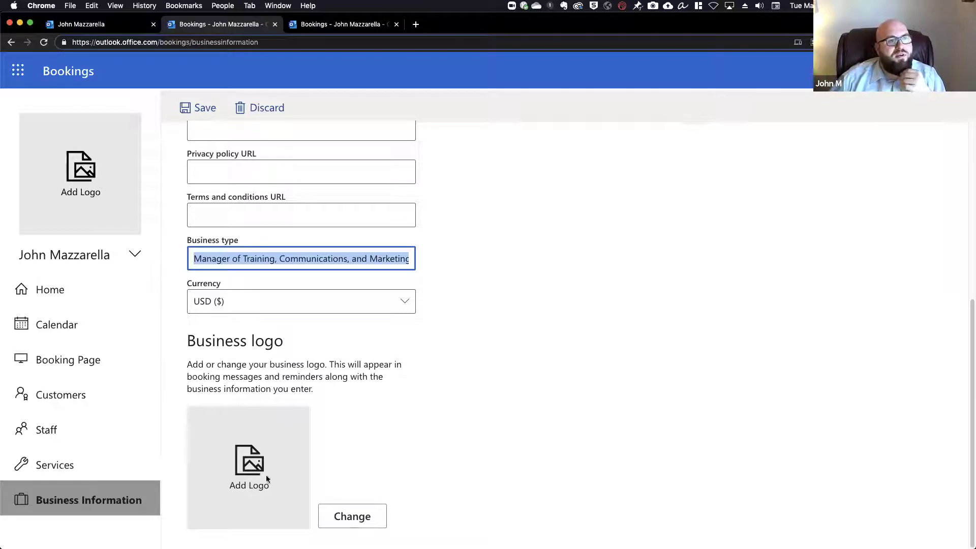
scroll(623, 415, "up", 3)
scroll(624, 417, "down", 3)
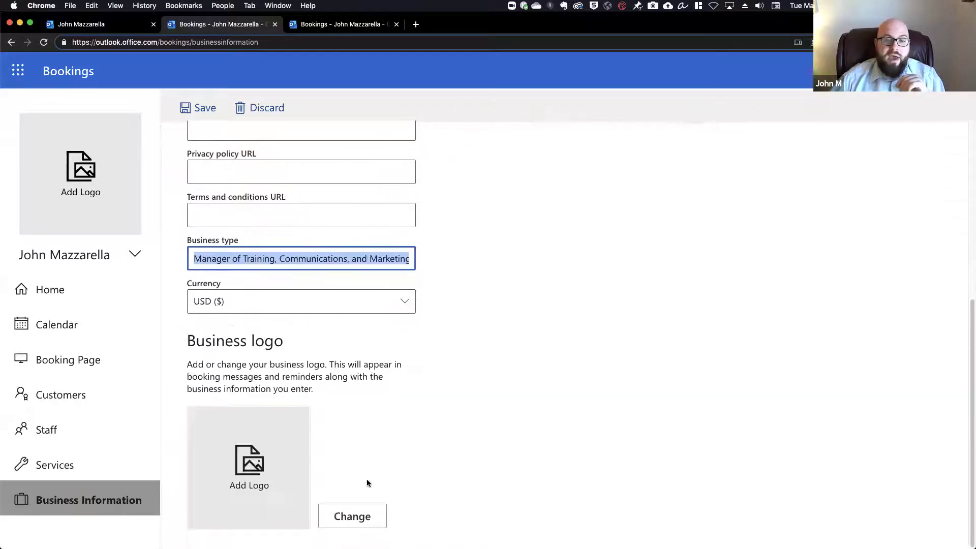
Check the public booking page, then return to the business information and review it from the beginning.
left_click(104, 23)
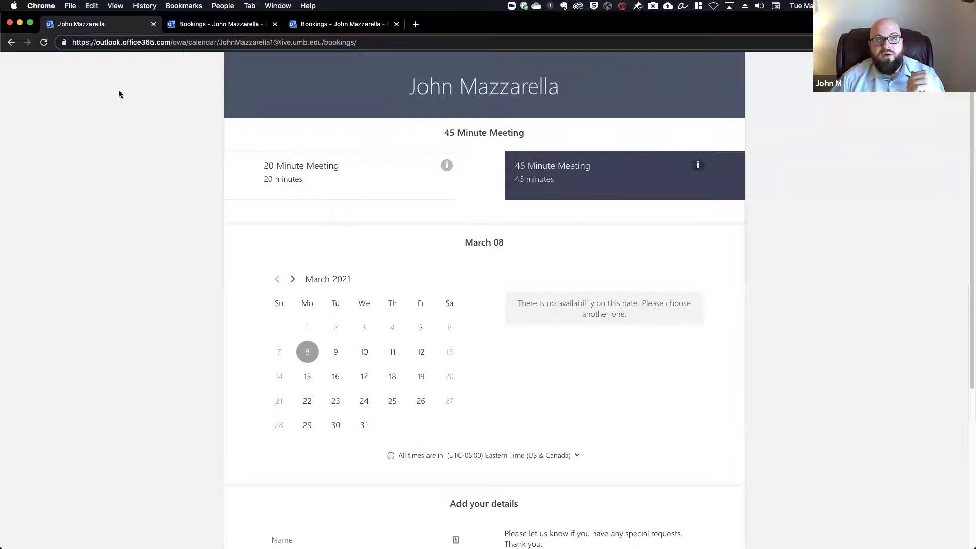
left_click(248, 23)
scroll(515, 374, "up", 6)
scroll(514, 374, "down", 4)
scroll(515, 373, "up", 5)
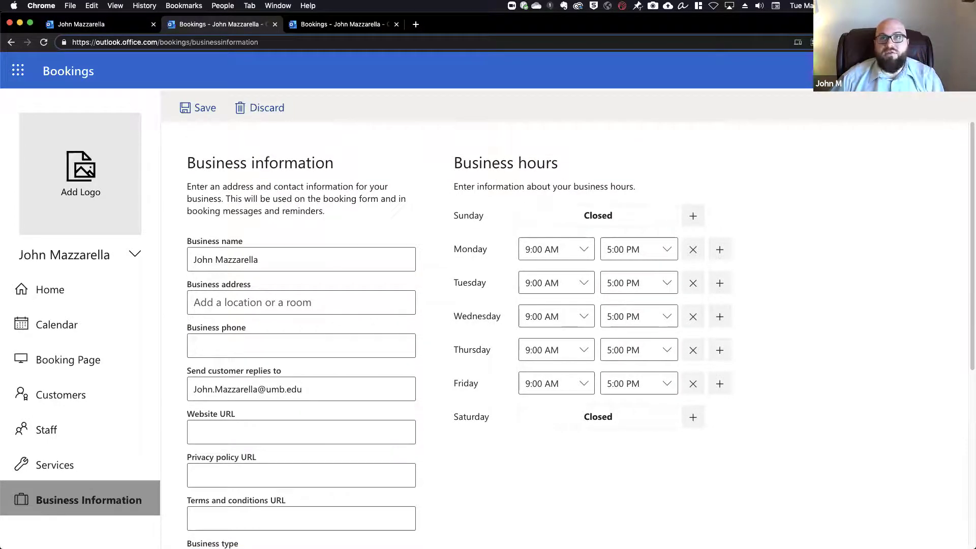
Narrow the browser window to half the screen to view the business hours below the logo, then restore the full width.
left_click_drag(975, 8, 547, 6)
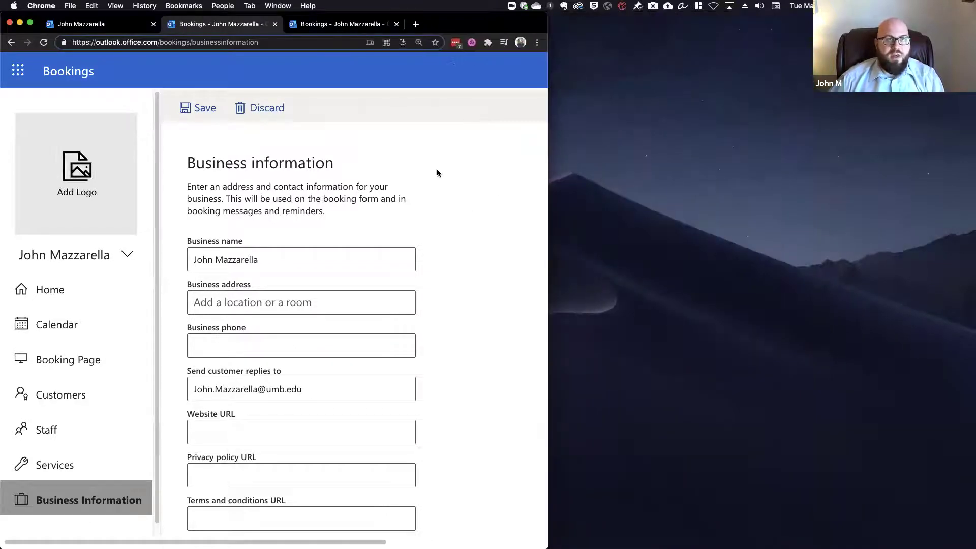
scroll(434, 268, "down", 10)
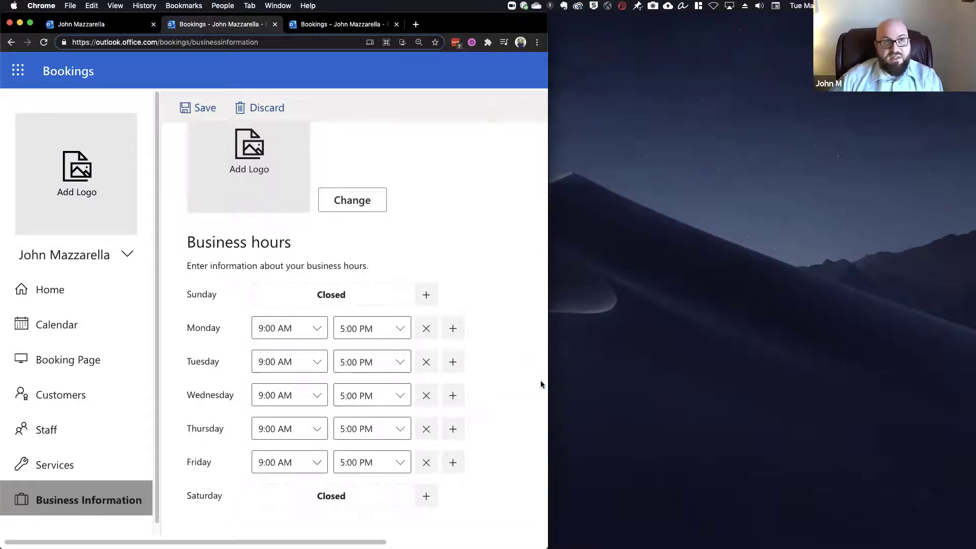
key("ctrl+alt+Return")
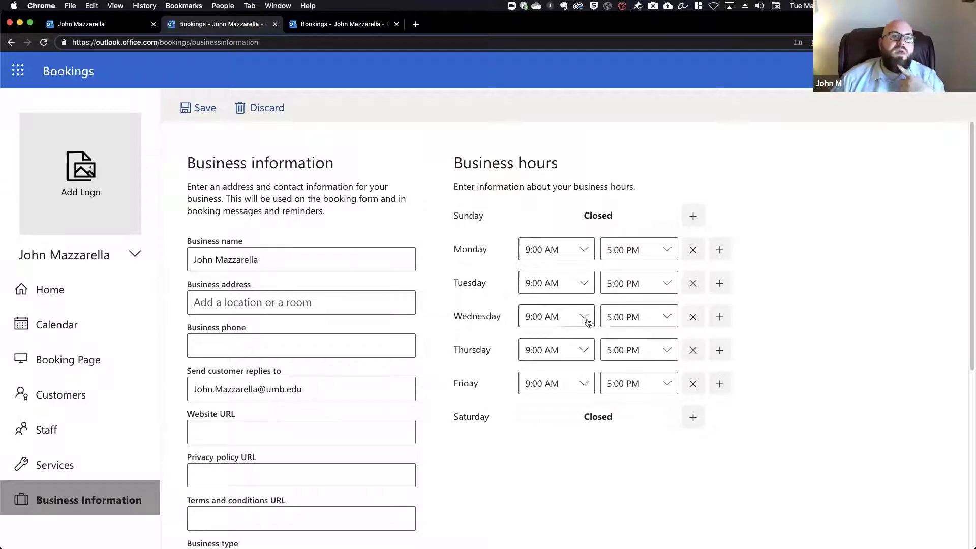
Browse the available Monday opening times and close the list without choosing another one.
left_click(577, 251)
scroll(562, 300, "up", 10)
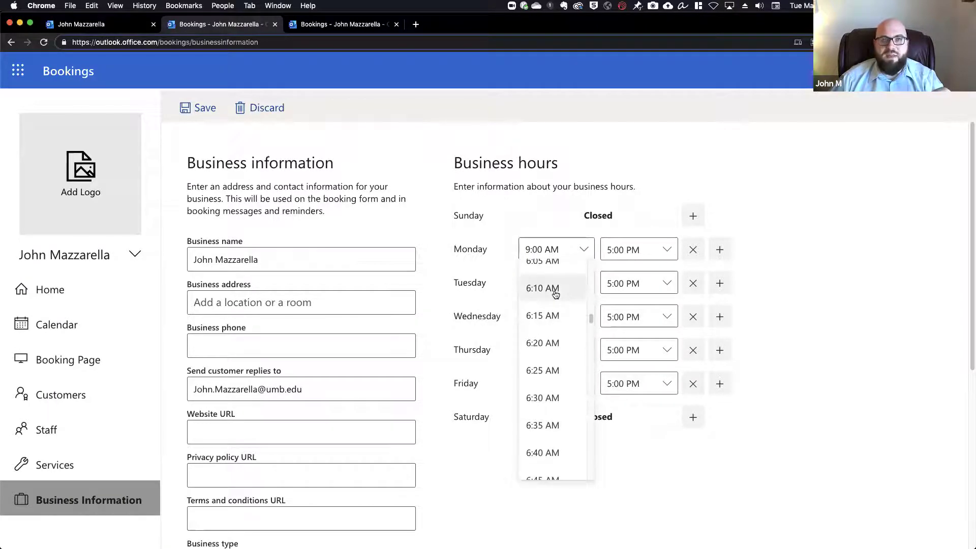
left_click(753, 235)
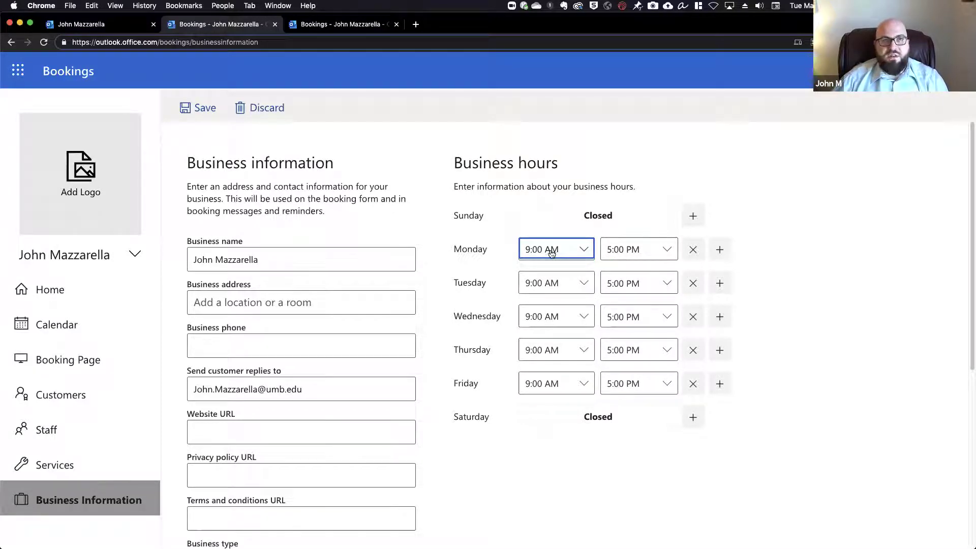
Set Monday's closing time to 12:00 PM in the business hours.
left_click(653, 254)
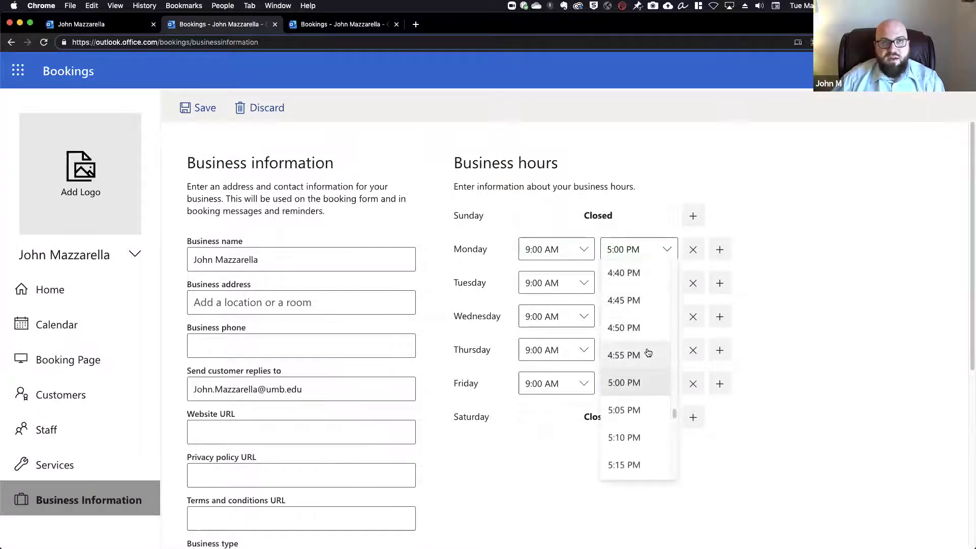
scroll(648, 350, "up", 20)
scroll(648, 353, "up", 5)
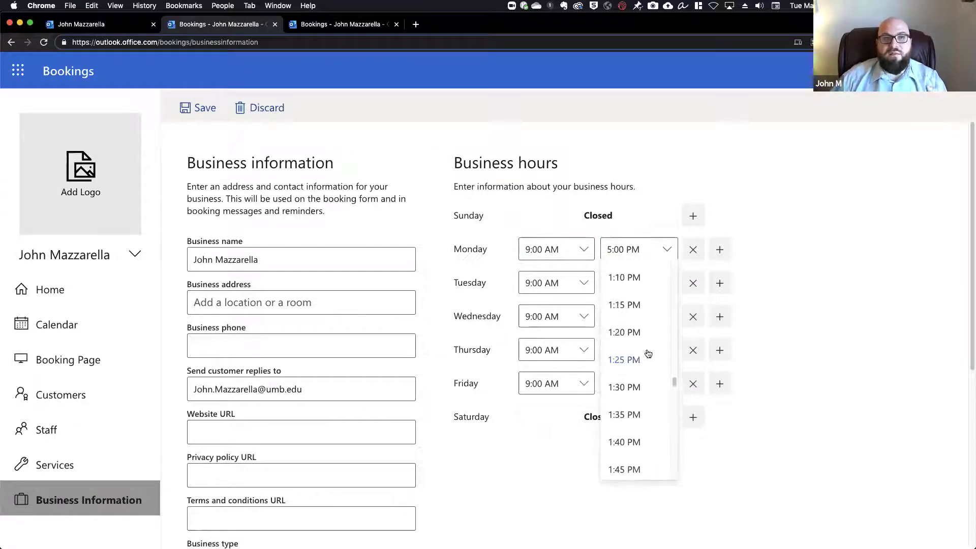
scroll(647, 351, "up", 3)
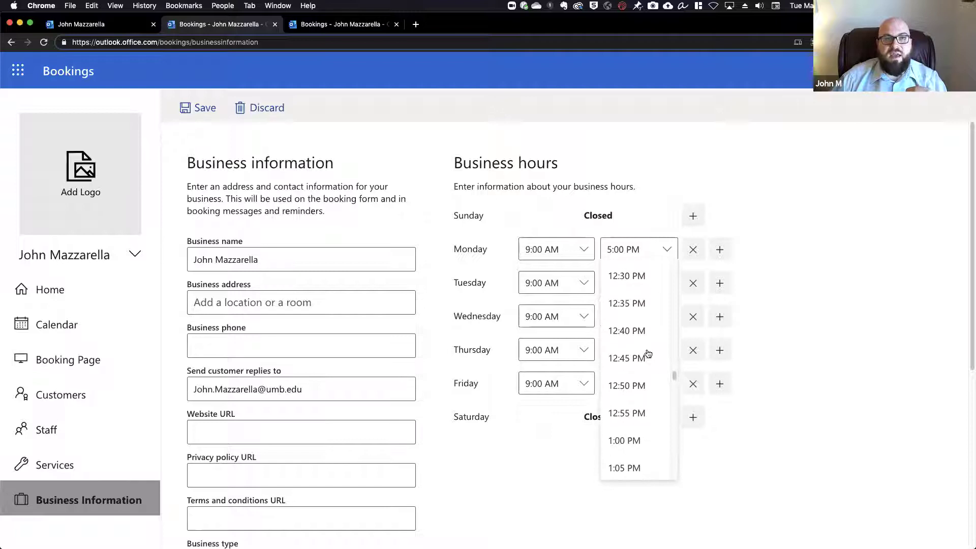
scroll(627, 299, "up", 1)
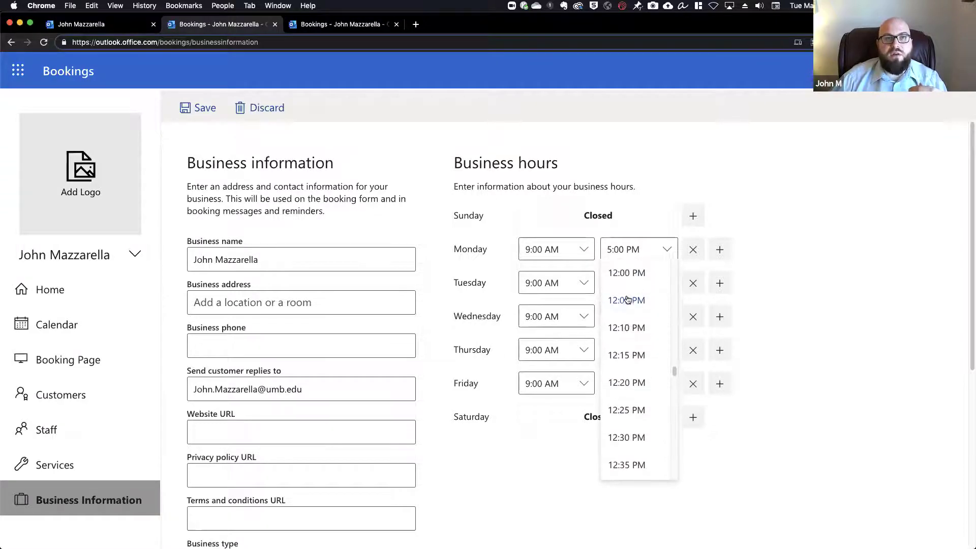
left_click(627, 271)
left_click(761, 218)
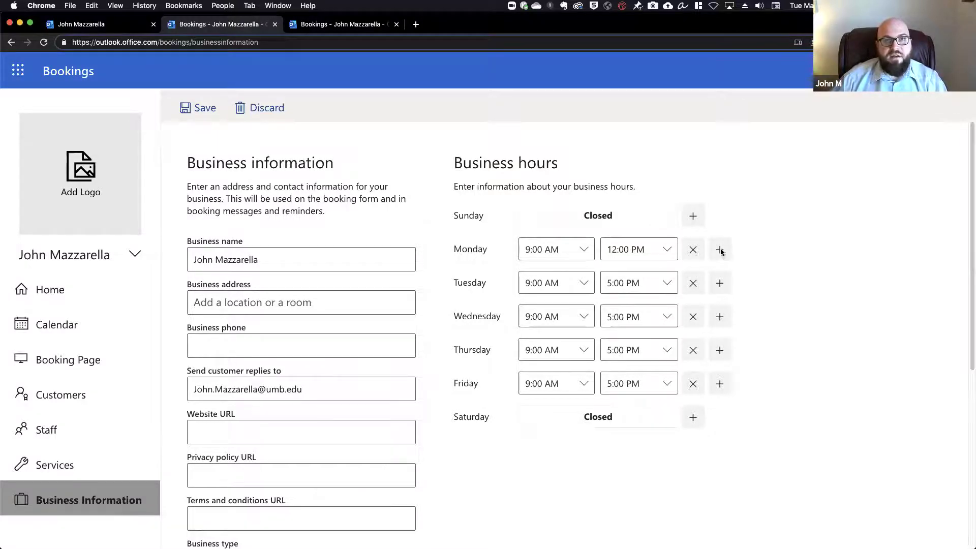
Add a second time range to Monday's business hours and remove it again.
left_click(720, 250)
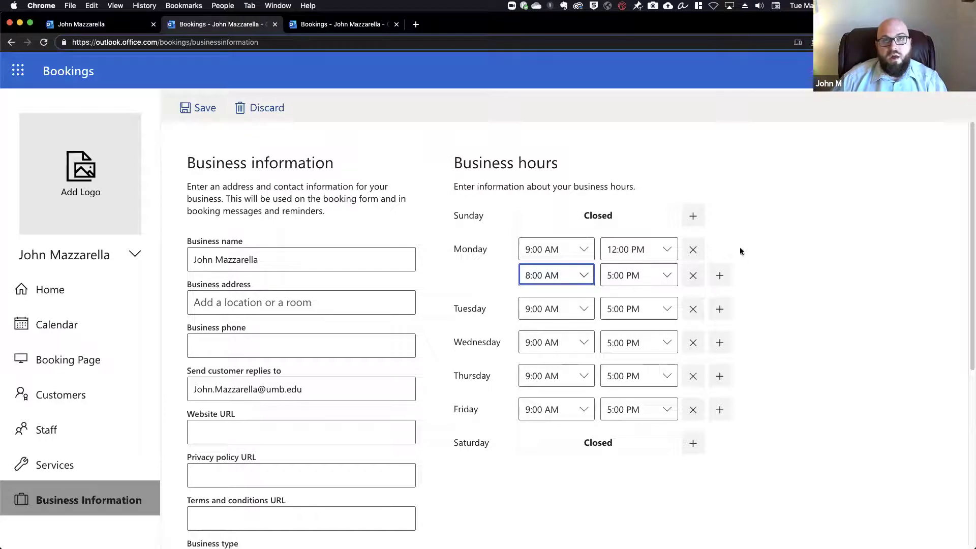
left_click(693, 275)
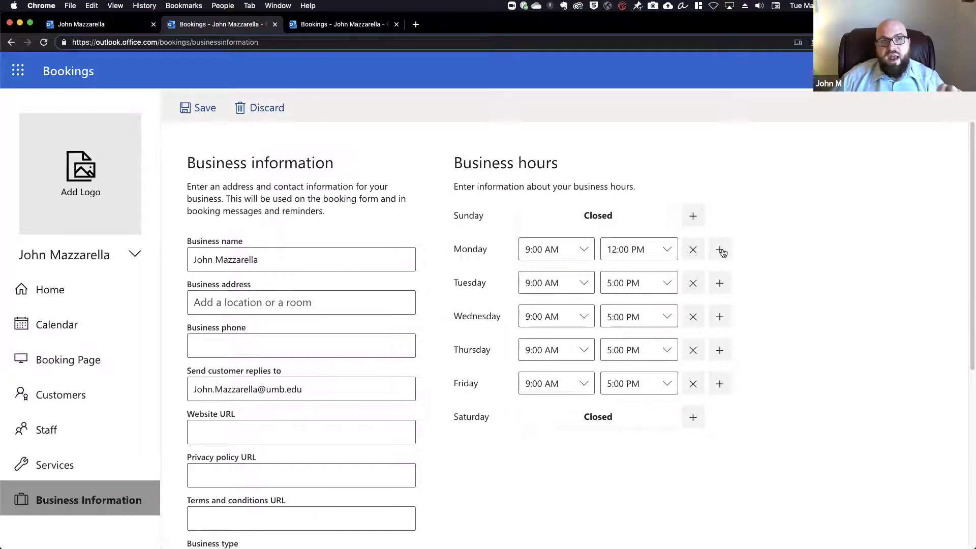
Add a second Monday time range from 1:00 PM to 5:00 PM and mark Tuesday as closed.
left_click(721, 250)
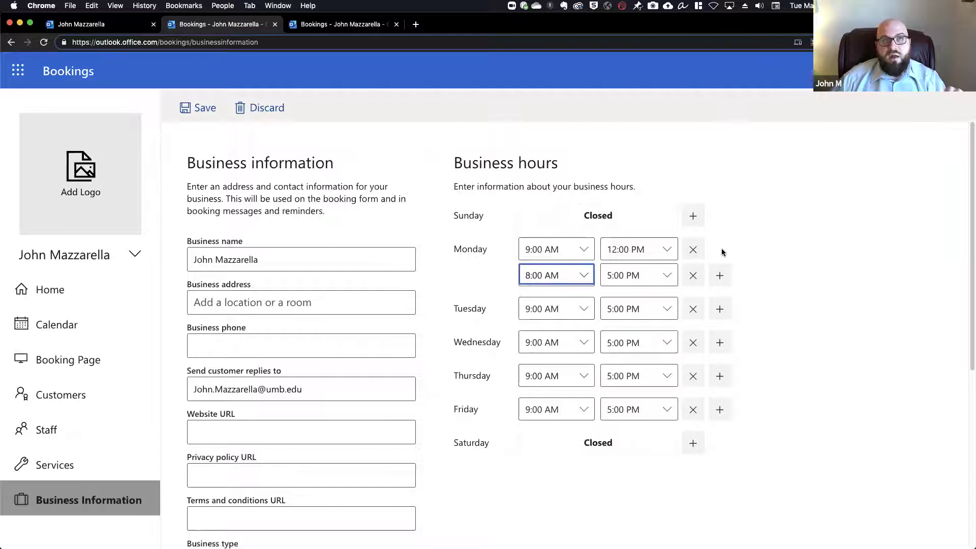
left_click(584, 275)
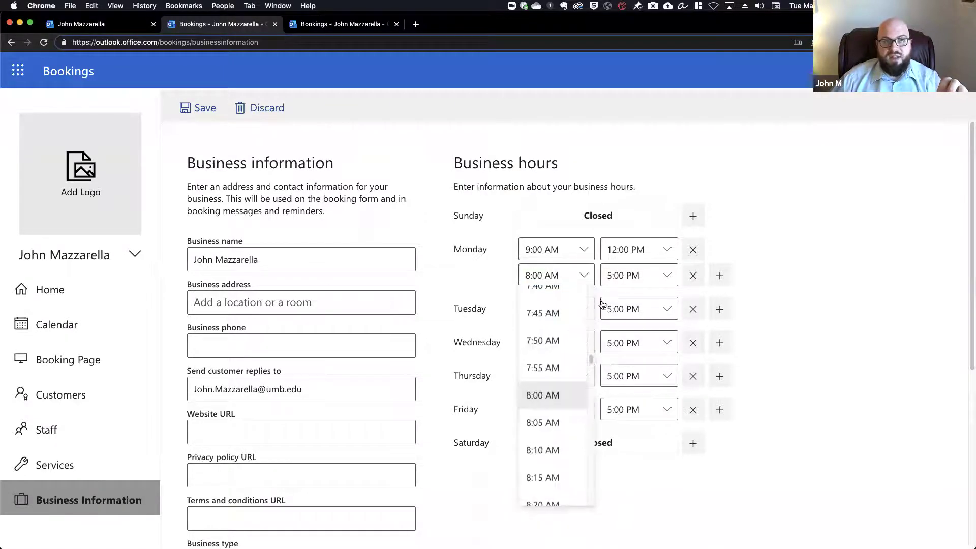
left_click_drag(590, 360, 590, 403)
scroll(558, 401, "down", 3)
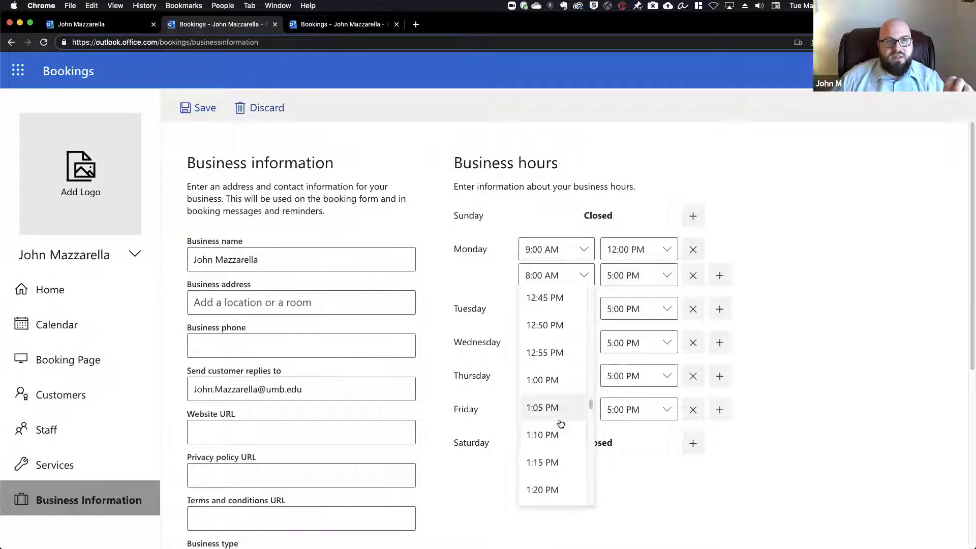
left_click(553, 380)
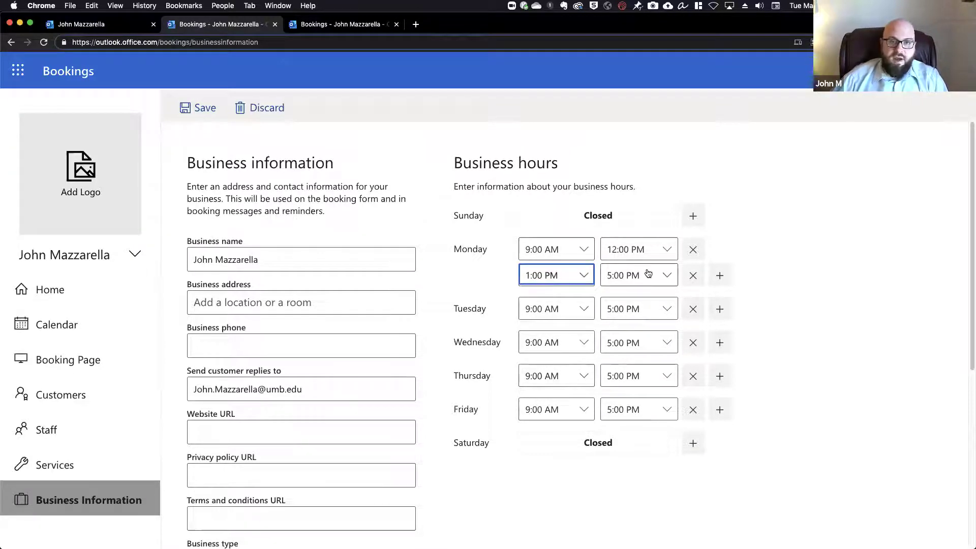
left_click(694, 311)
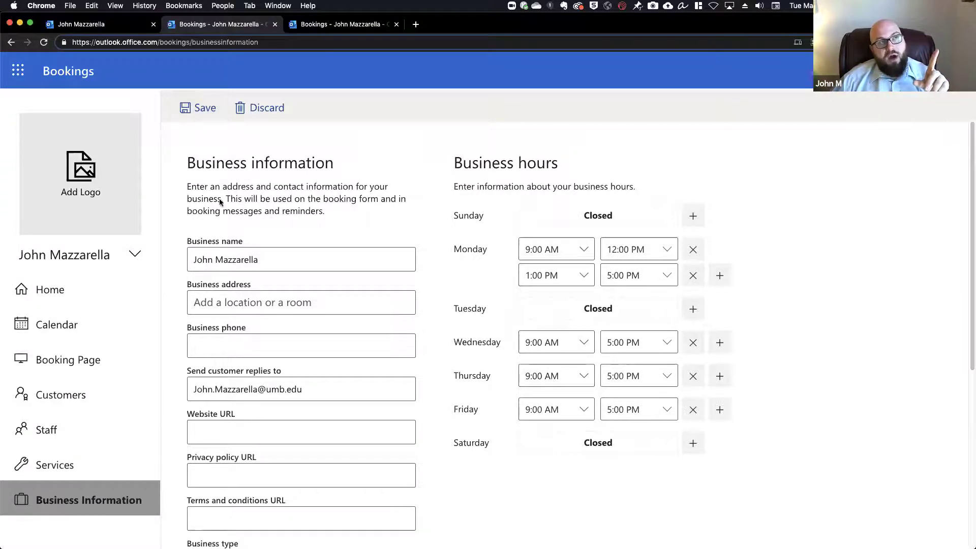
Discard all unsaved changes to the business information and business hours.
scroll(232, 220, "down", 5)
scroll(231, 220, "up", 5)
scroll(231, 221, "down", 5)
scroll(232, 227, "up", 5)
scroll(233, 228, "down", 5)
scroll(233, 227, "up", 5)
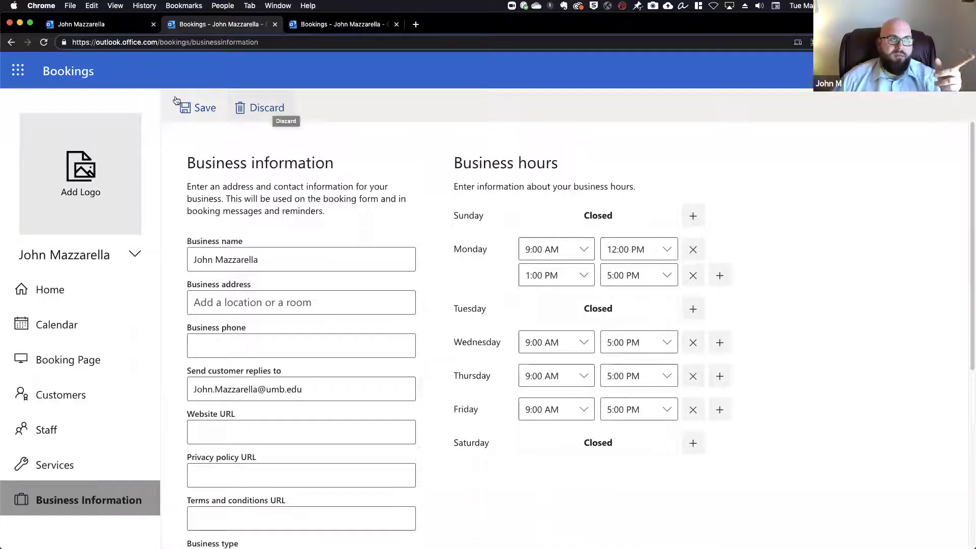
left_click(268, 108)
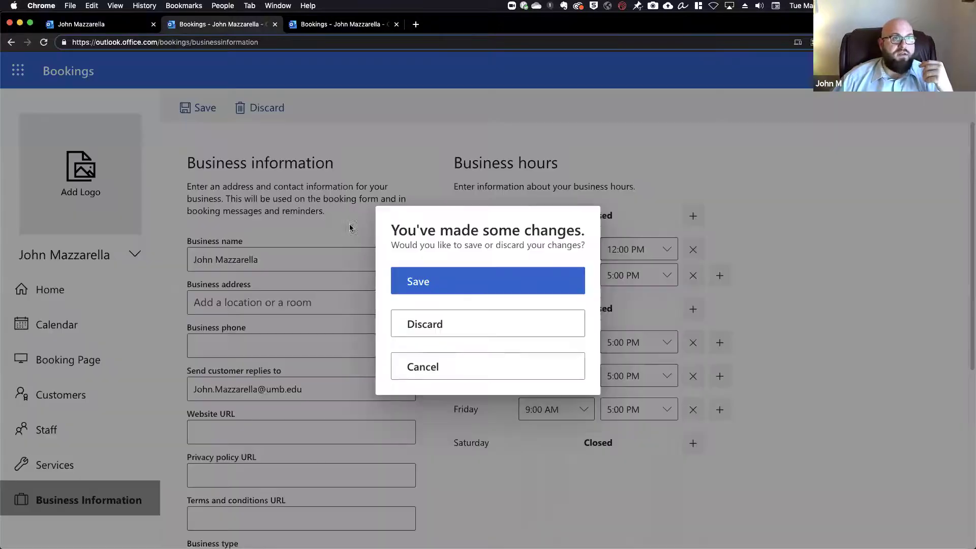
left_click(451, 326)
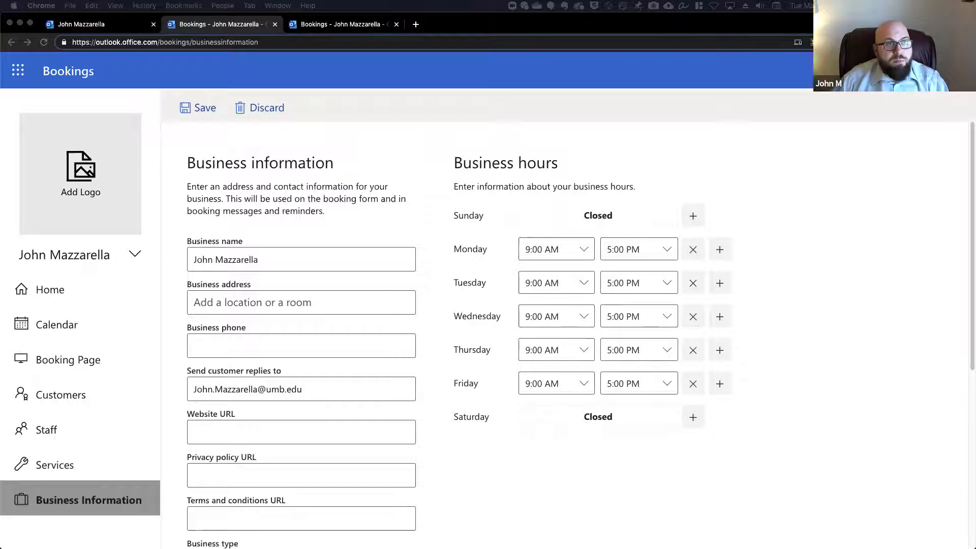
Open the list of services and compare it with the meeting types offered on the public booking page.
left_click(823, 453)
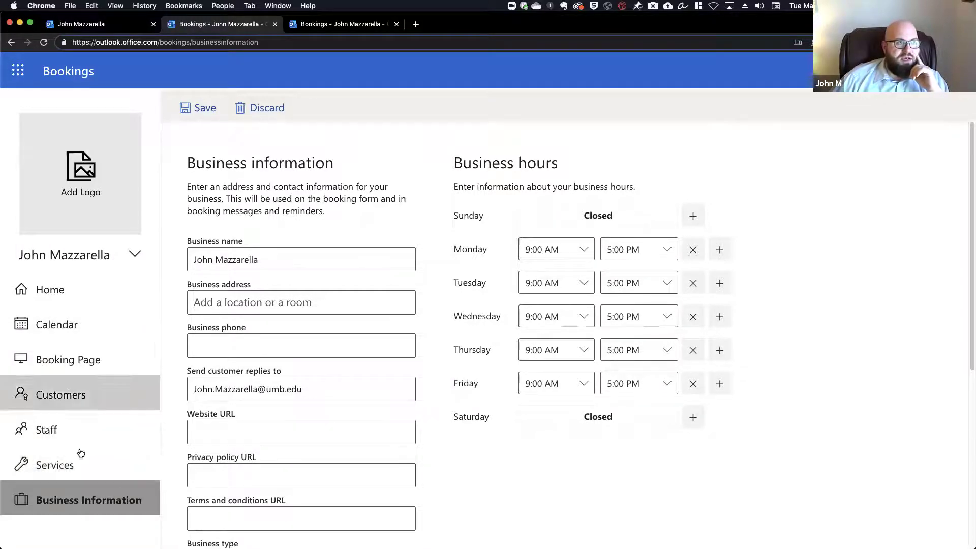
left_click(62, 460)
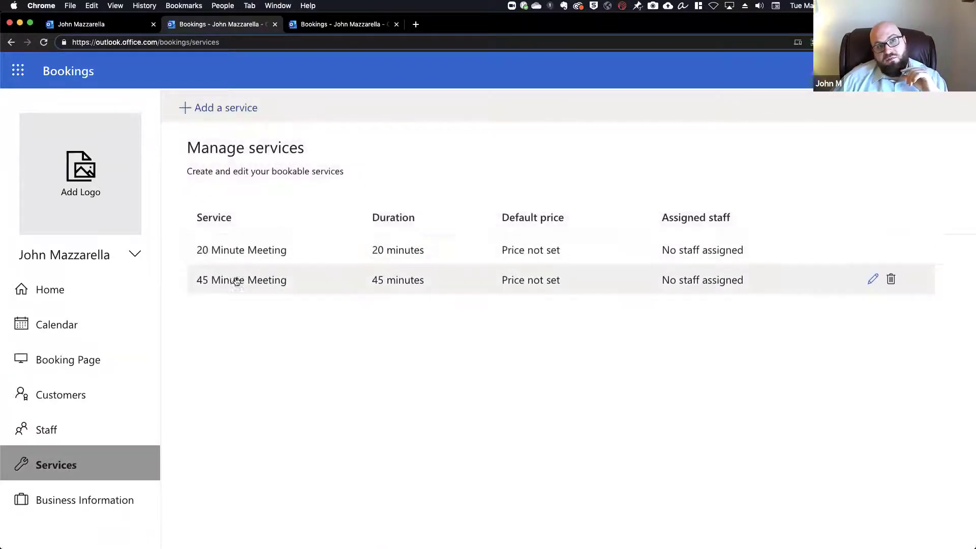
left_click(119, 24)
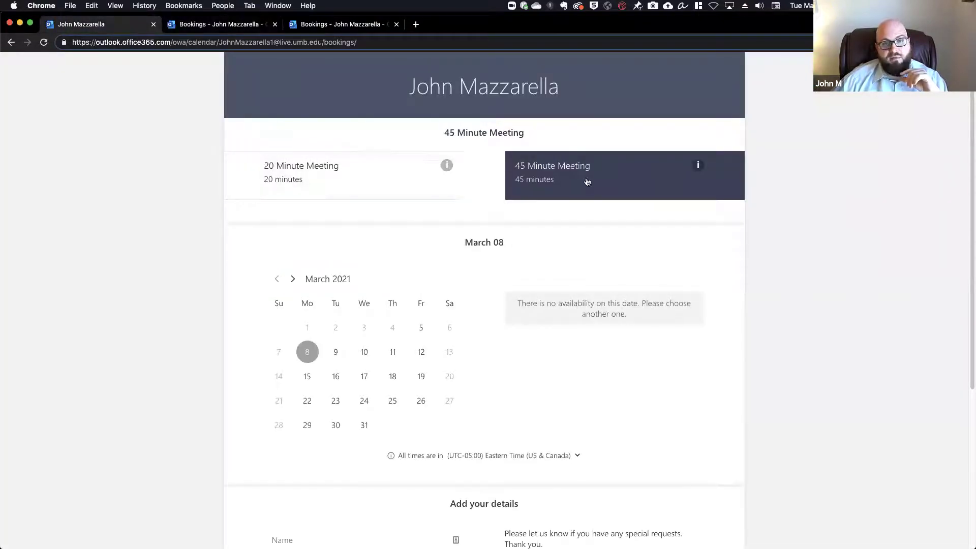
left_click(191, 26)
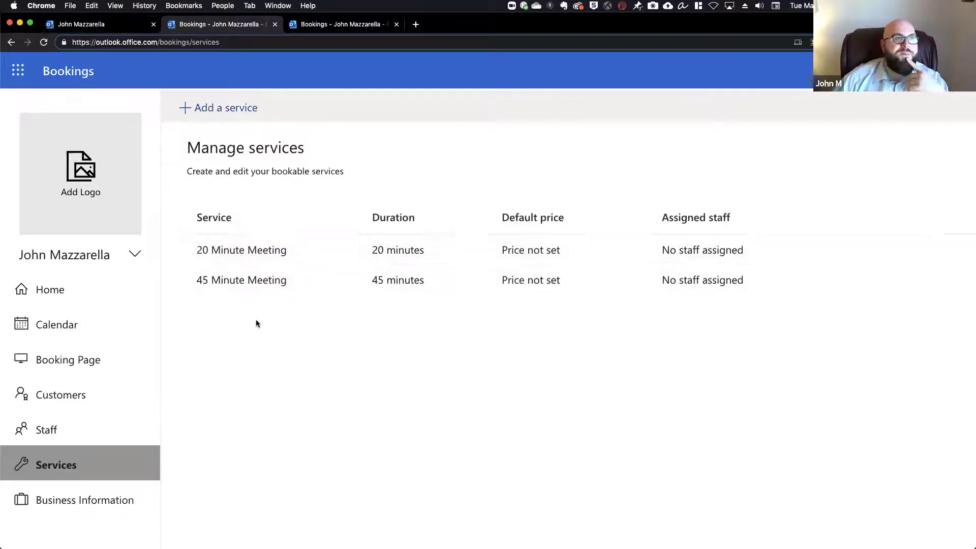
Open the 20 Minute Meeting service and review its service name and description fields.
left_click(257, 252)
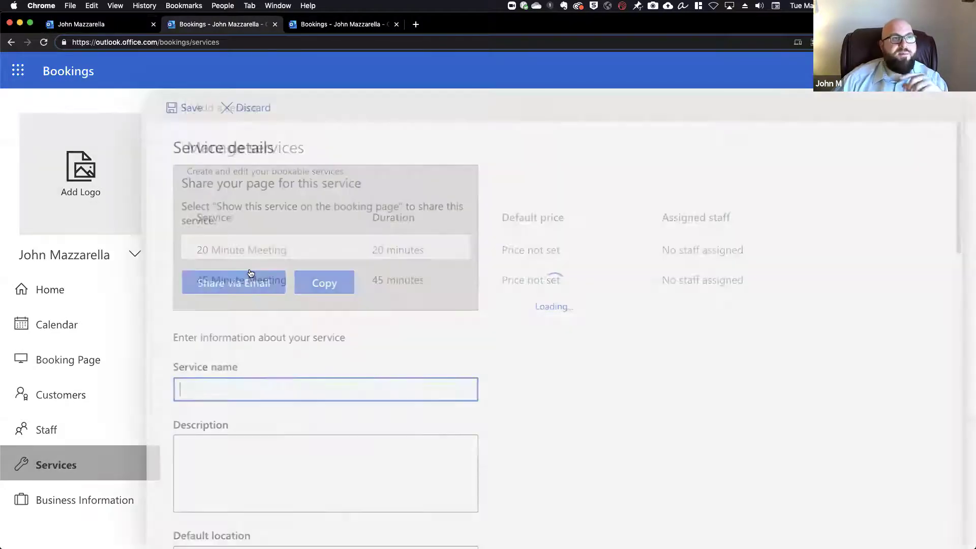
scroll(372, 366, "down", 2)
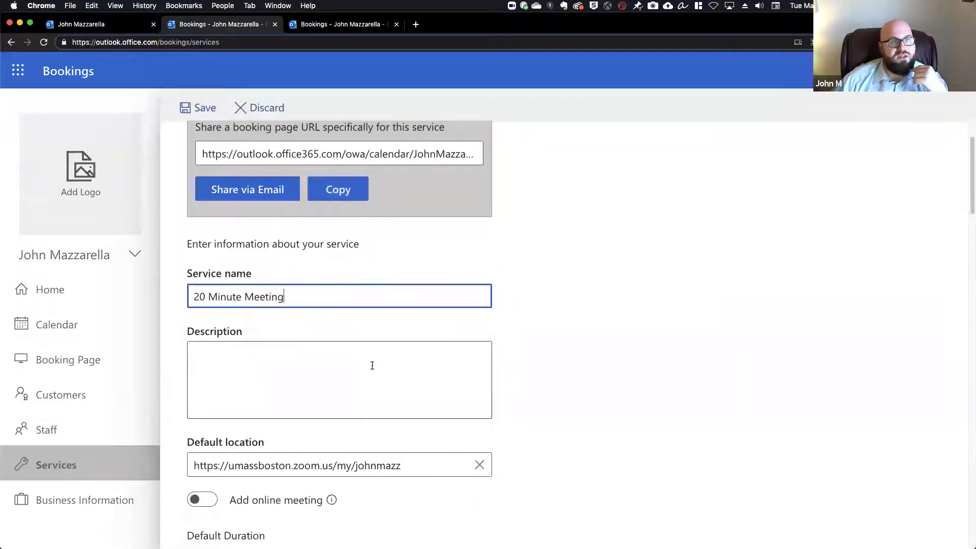
scroll(372, 365, "down", 2)
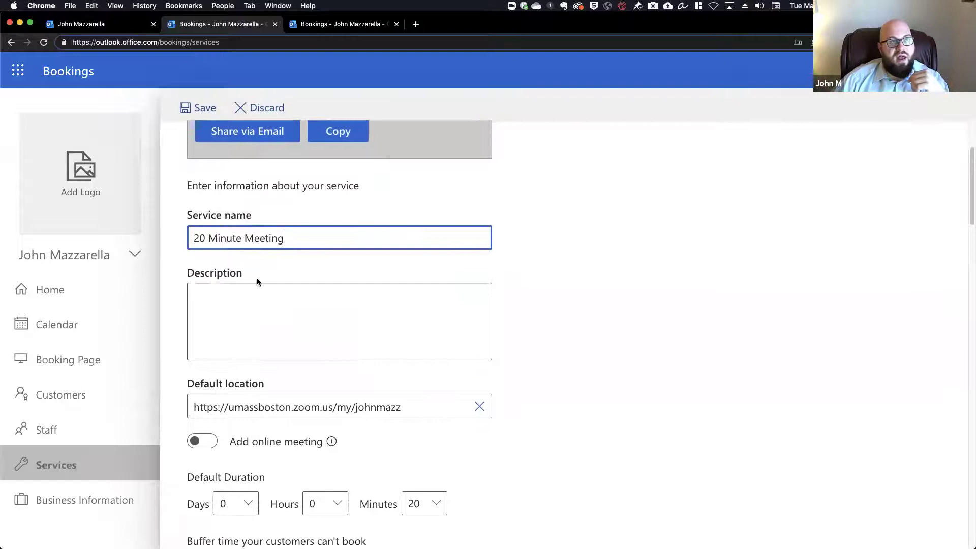
scroll(257, 277, "down", 1)
left_click(281, 193)
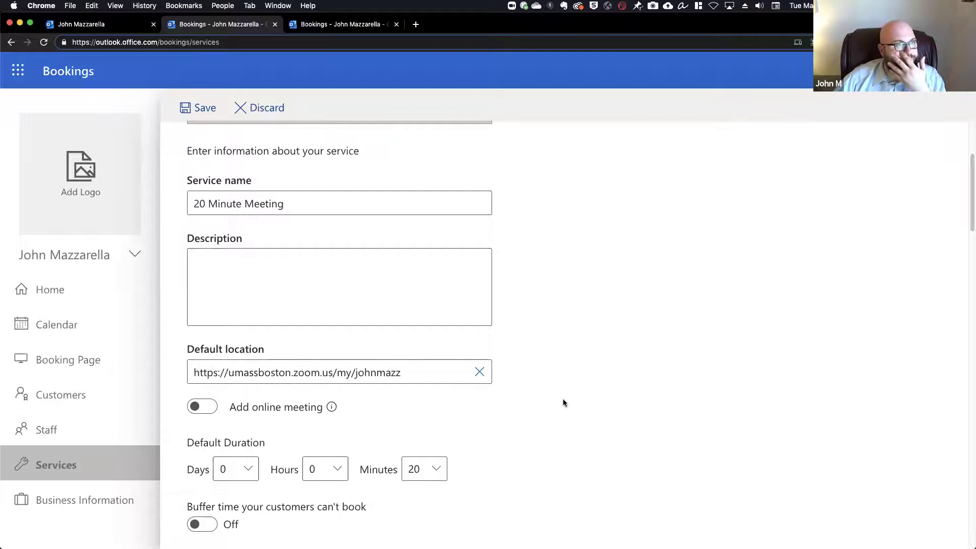
scroll(563, 399, "up", 3)
left_click(280, 298)
left_click_drag(280, 298, 271, 298)
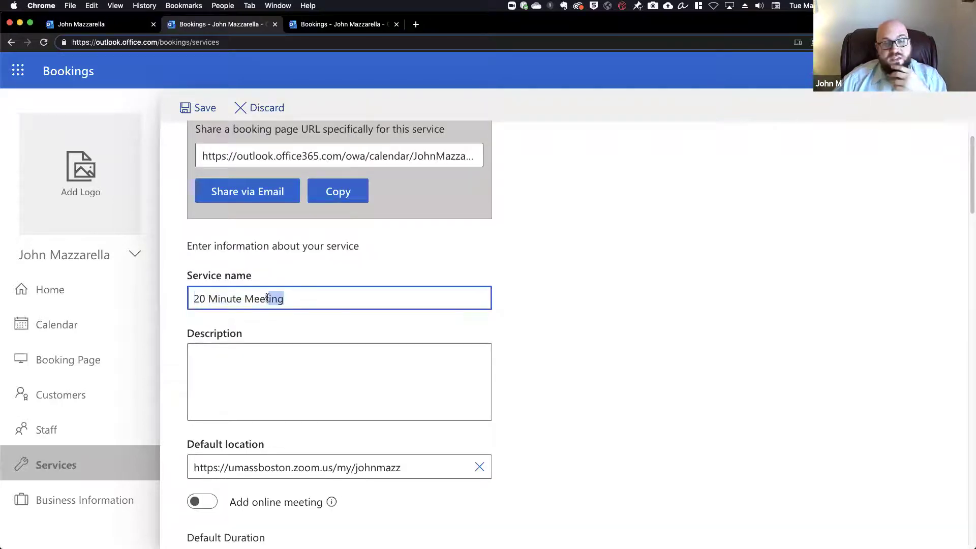
left_click(242, 392)
scroll(242, 392, "down", 3)
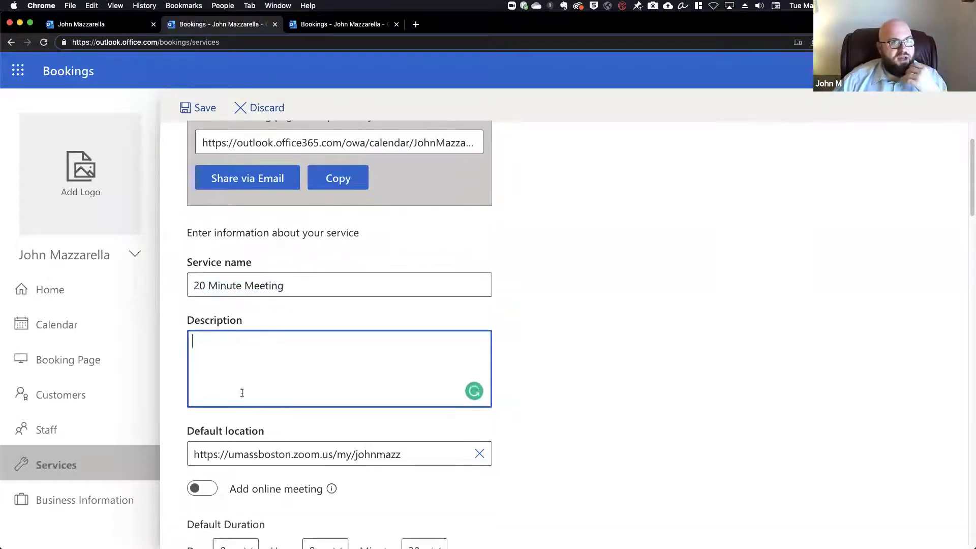
Examine the parts of the personal Zoom link in the service's default location.
left_click(217, 381)
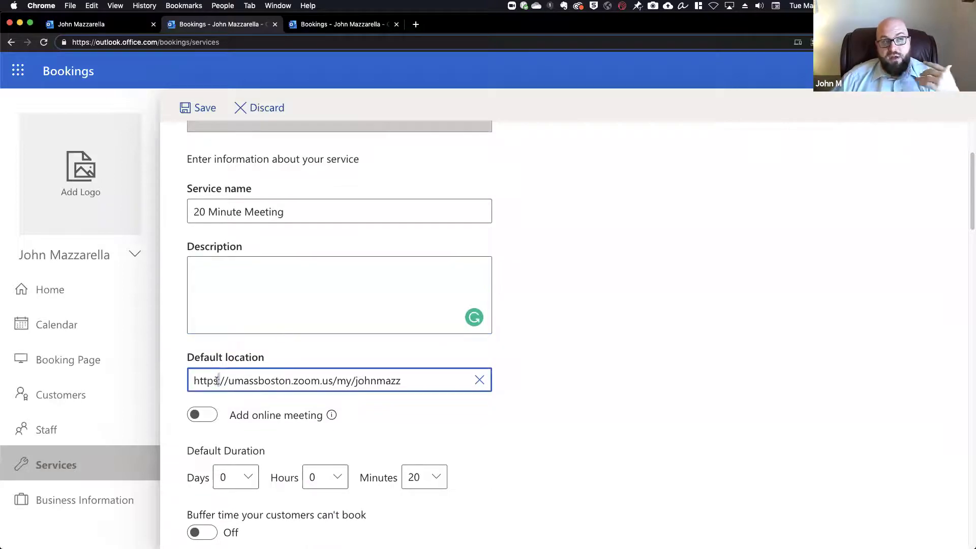
key("super+a")
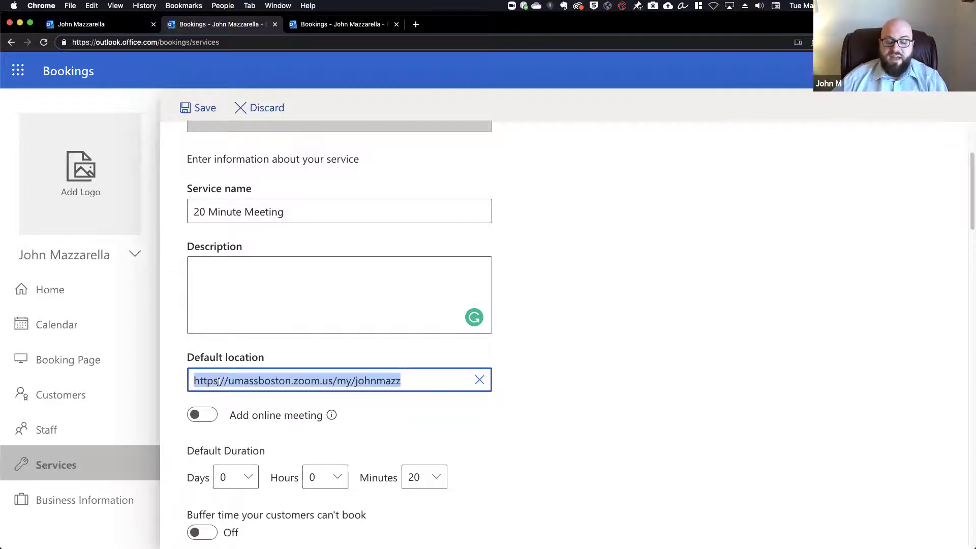
left_click(218, 382)
left_click_drag(193, 381, 351, 379)
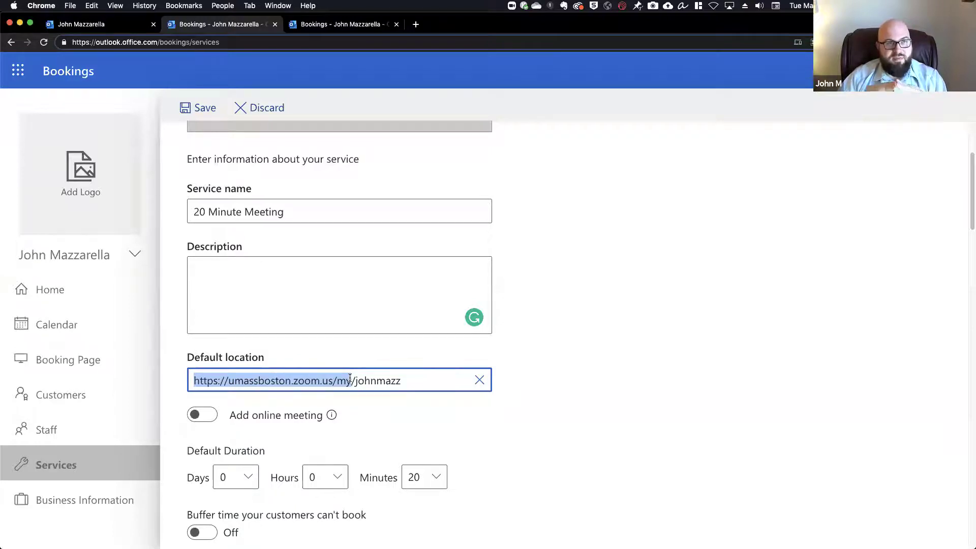
left_click(356, 379)
double_click(364, 379)
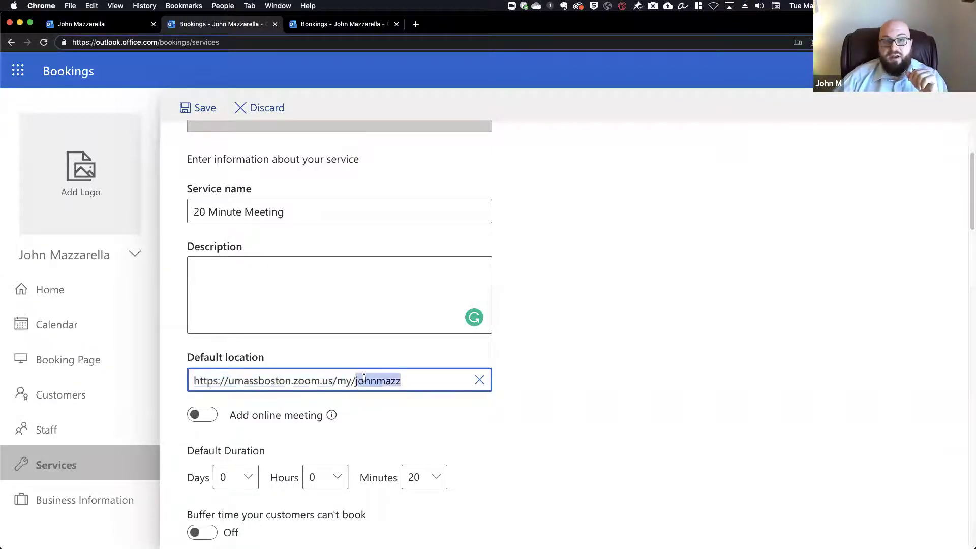
double_click(382, 385)
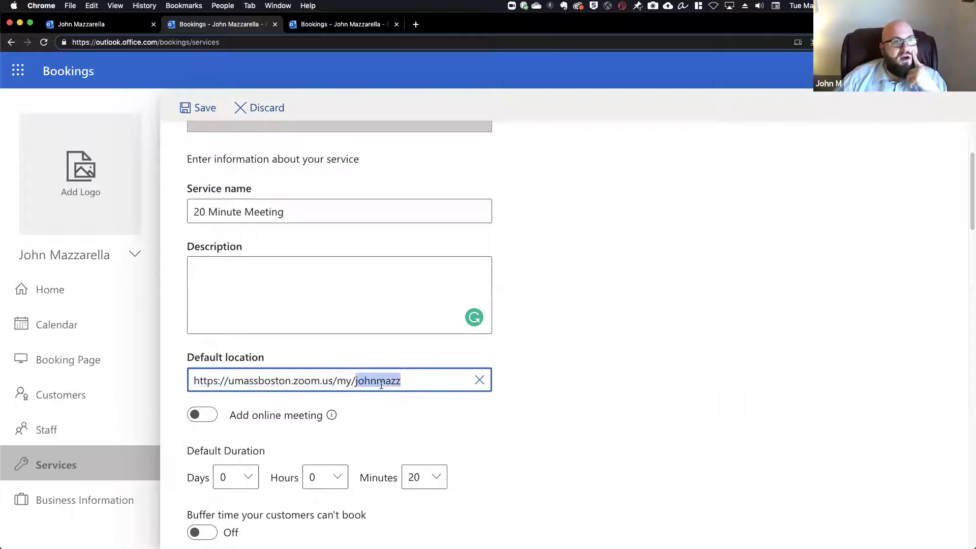
left_click(381, 385)
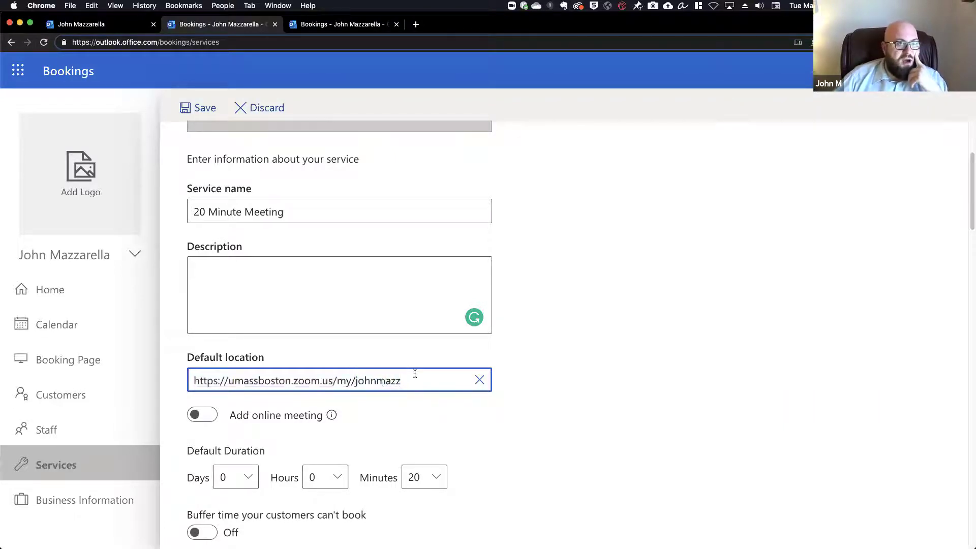
key("super+a")
left_click_drag(401, 383, 270, 384)
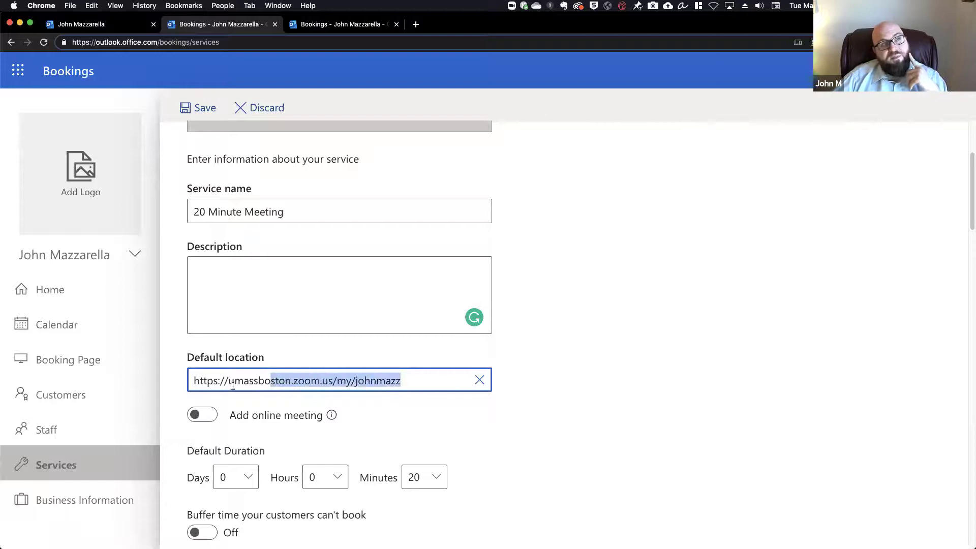
left_click(218, 394)
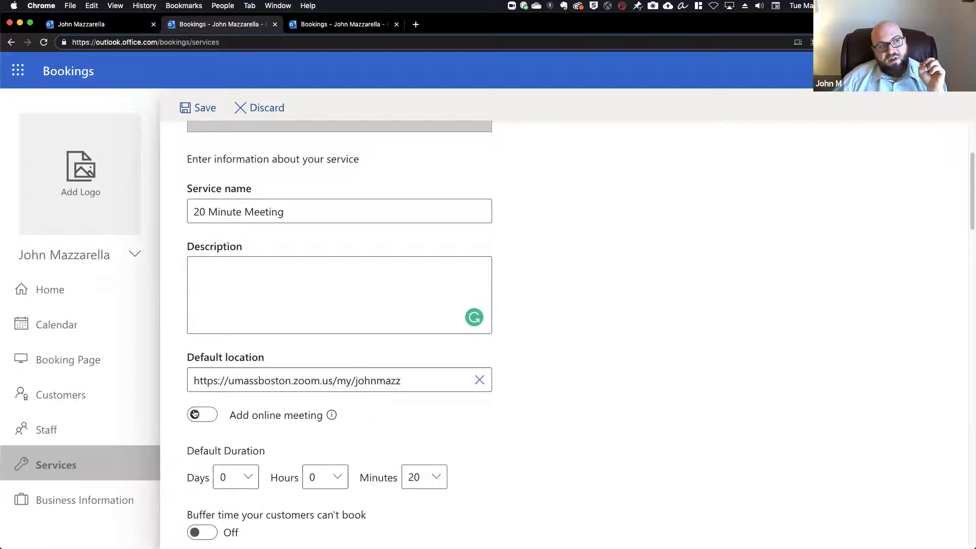
Switch the service's online meeting option on and back off.
scroll(198, 447, "down", 3)
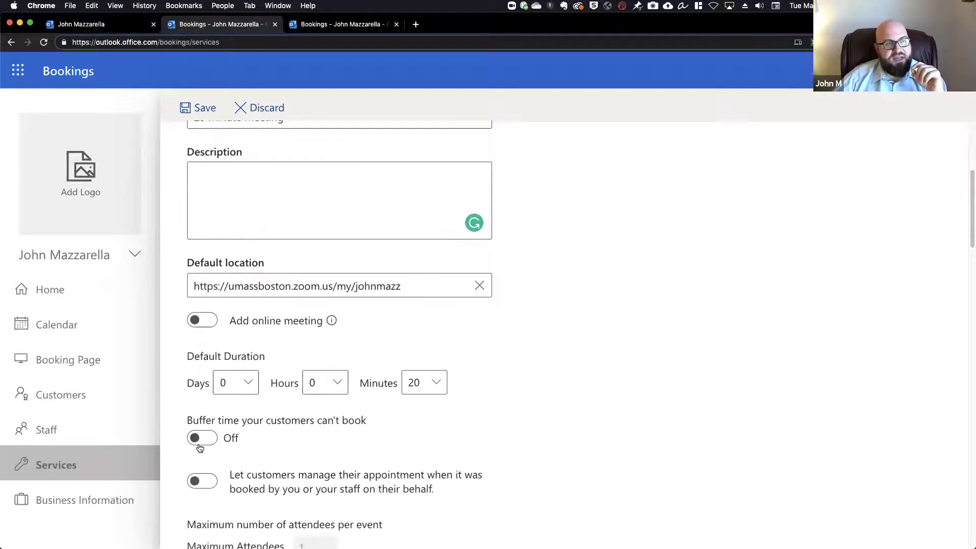
left_click(201, 323)
left_click(209, 324)
left_click(209, 324)
left_click(208, 324)
scroll(261, 331, "up", 1)
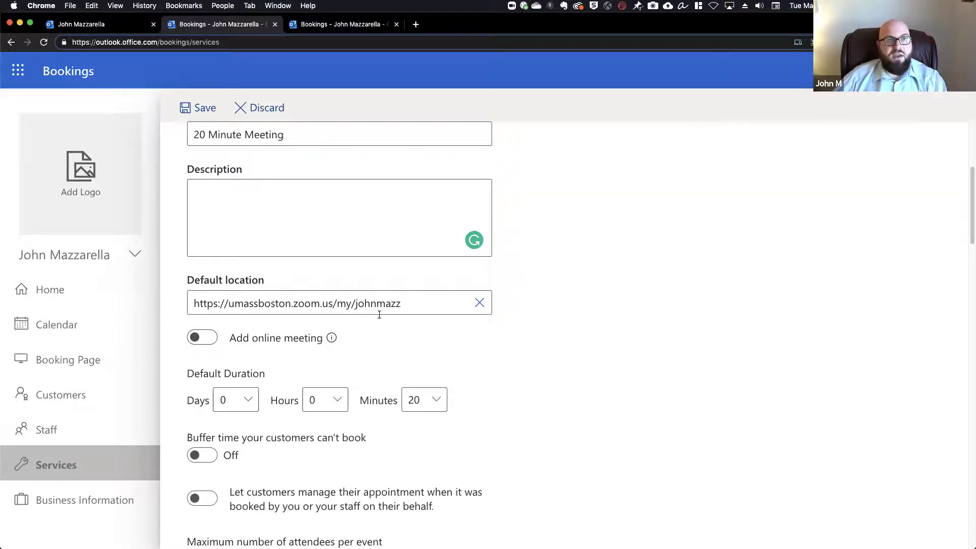
Try an online meeting in place of the default location's Zoom link, and restore the copied link with the option off.
left_click_drag(414, 303, 175, 277)
key("super+c")
key("BackSpace")
left_click(170, 299)
left_click(197, 338)
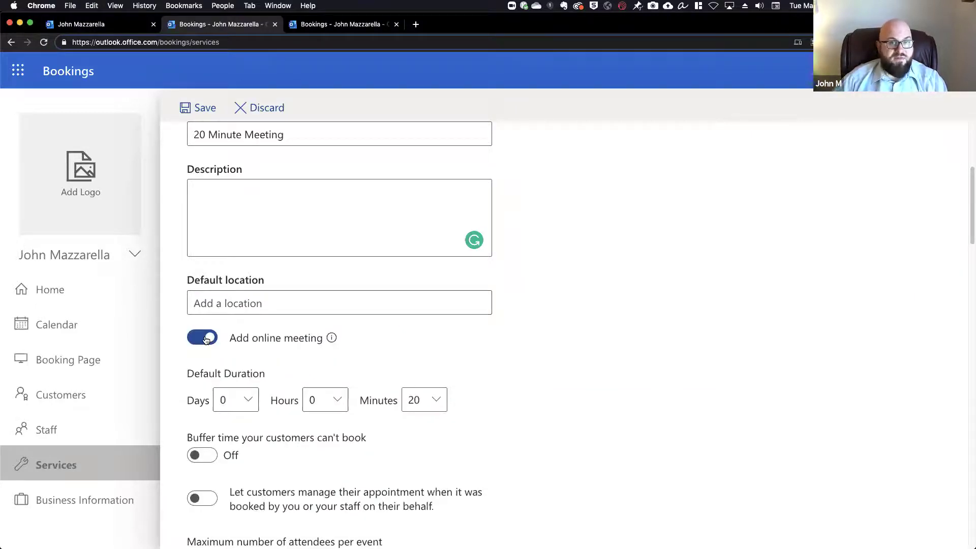
left_click(206, 340)
left_click(236, 304)
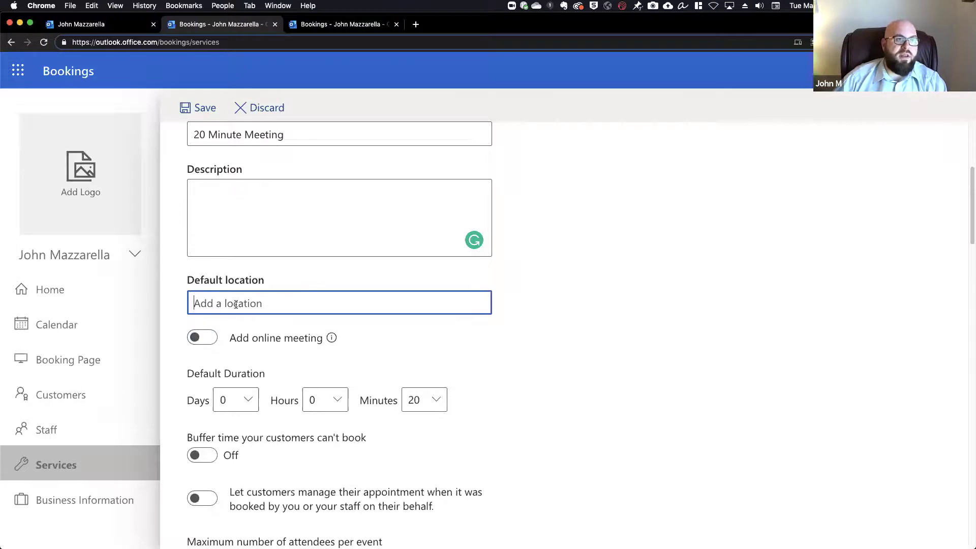
key("super+v")
left_click(477, 356)
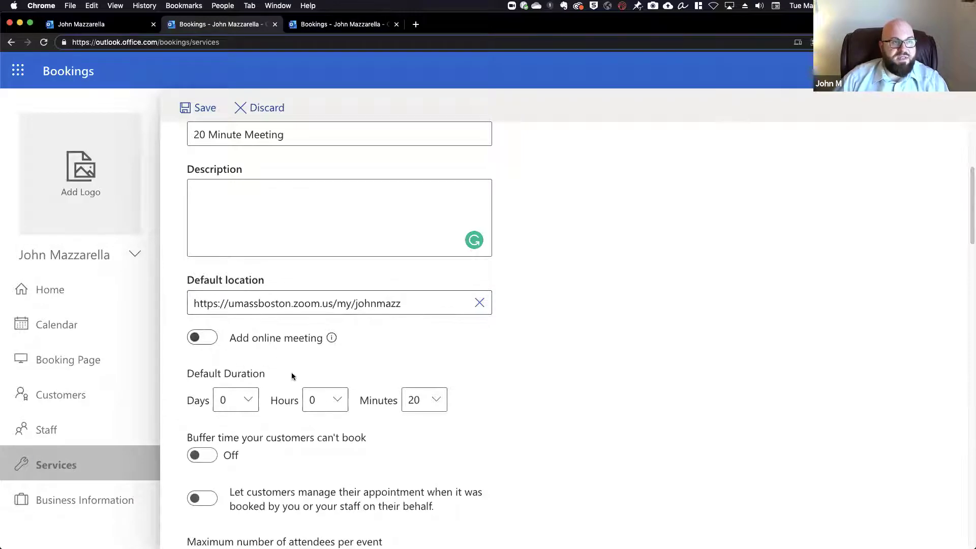
Look over the 20 Minute Meeting service's default duration, buffer time, attendee limit, price, notes and custom field settings.
scroll(293, 376, "down", 3)
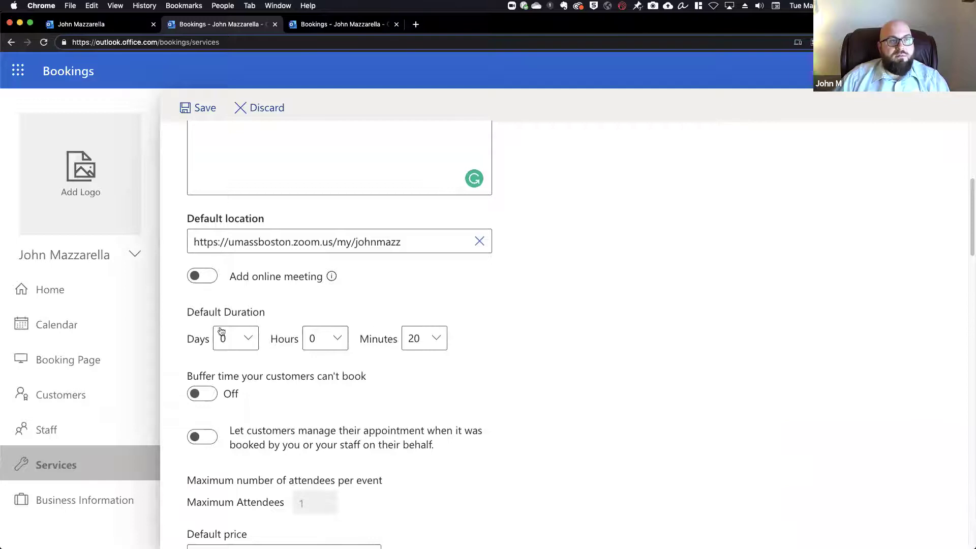
scroll(295, 361, "down", 1)
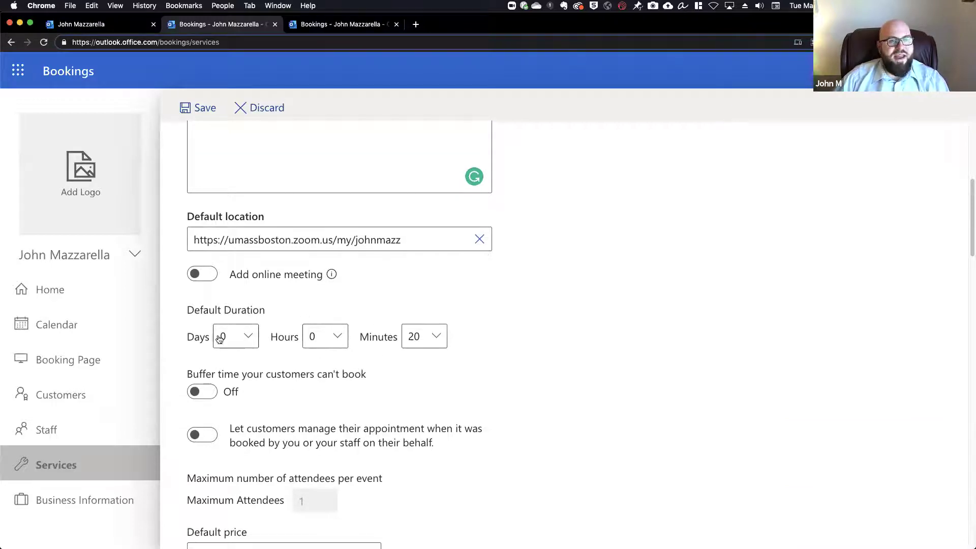
scroll(258, 355, "down", 1)
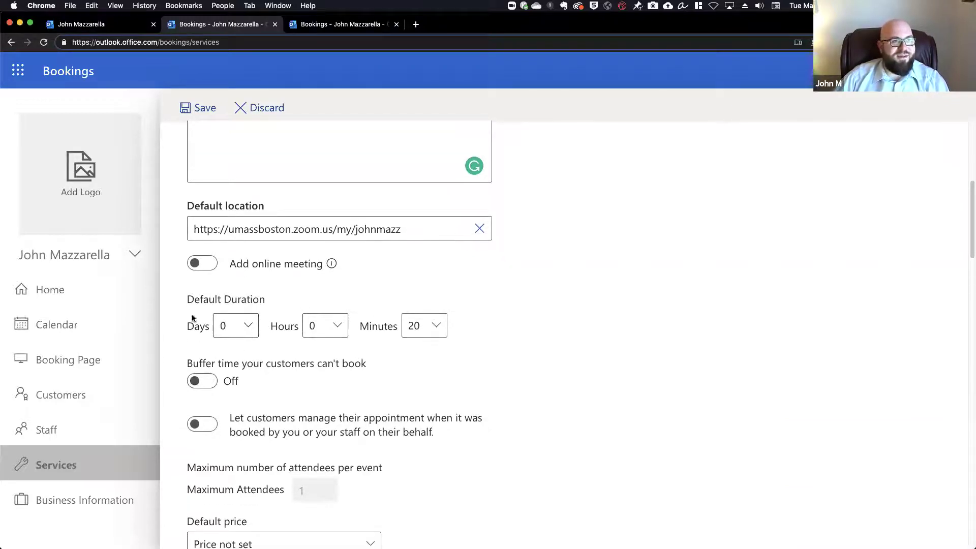
scroll(222, 347, "down", 3)
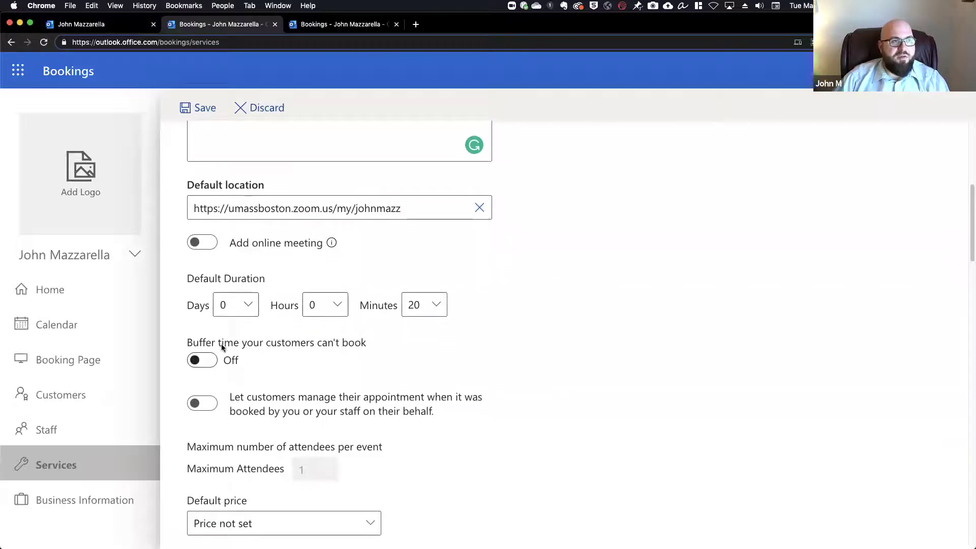
scroll(222, 343, "down", 10)
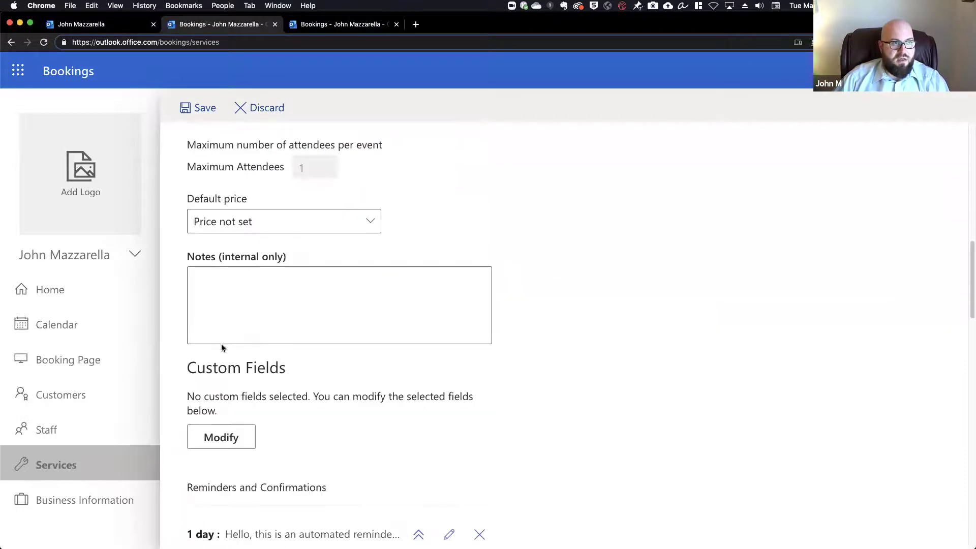
scroll(222, 348, "down", 7)
scroll(222, 348, "up", 15)
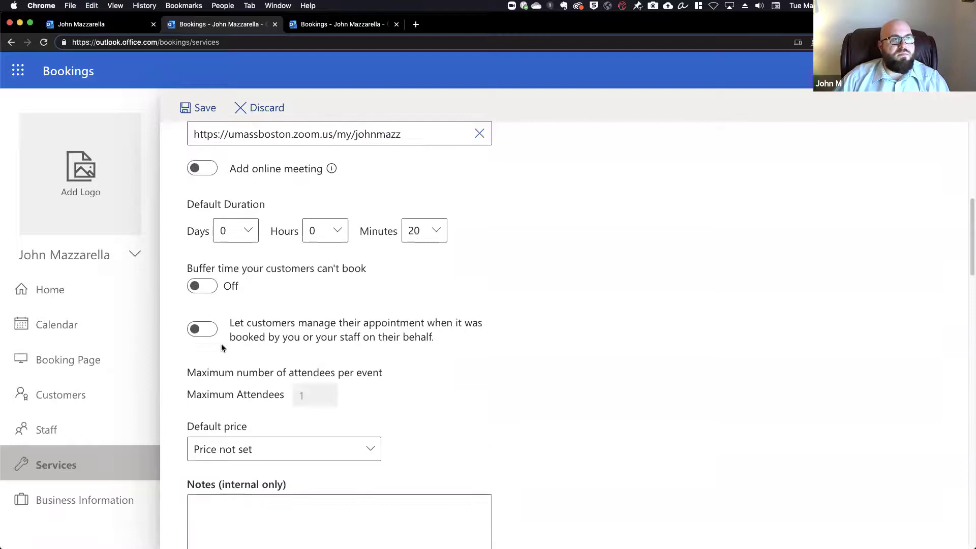
Try a buffer time of 20 minutes before the meeting, and switch the buffer time option back off.
left_click(200, 288)
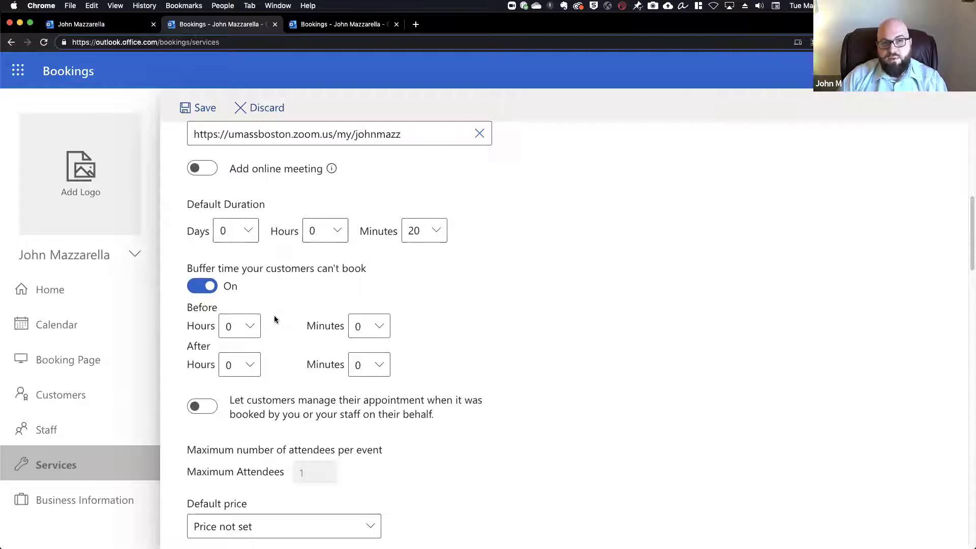
left_click(245, 325)
left_click(403, 327)
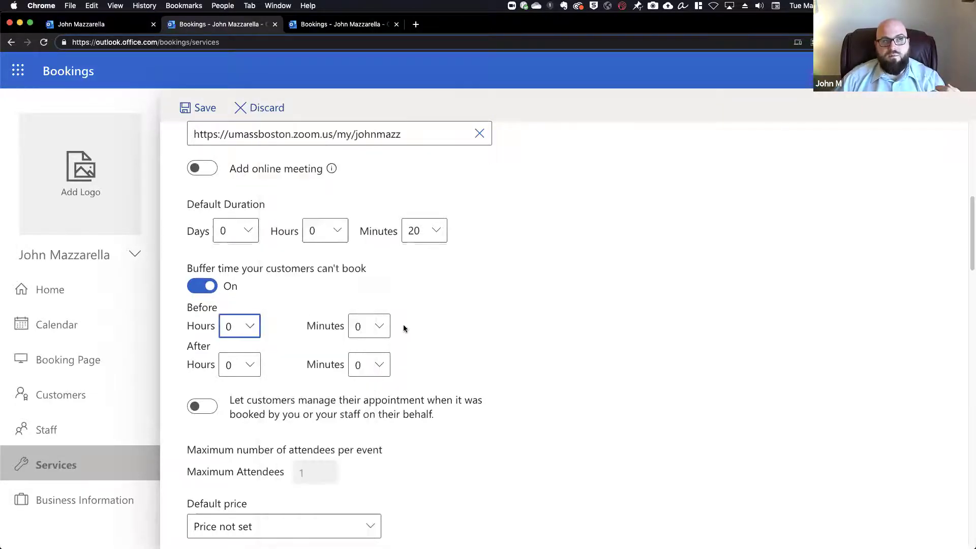
left_click(381, 325)
left_click(445, 331)
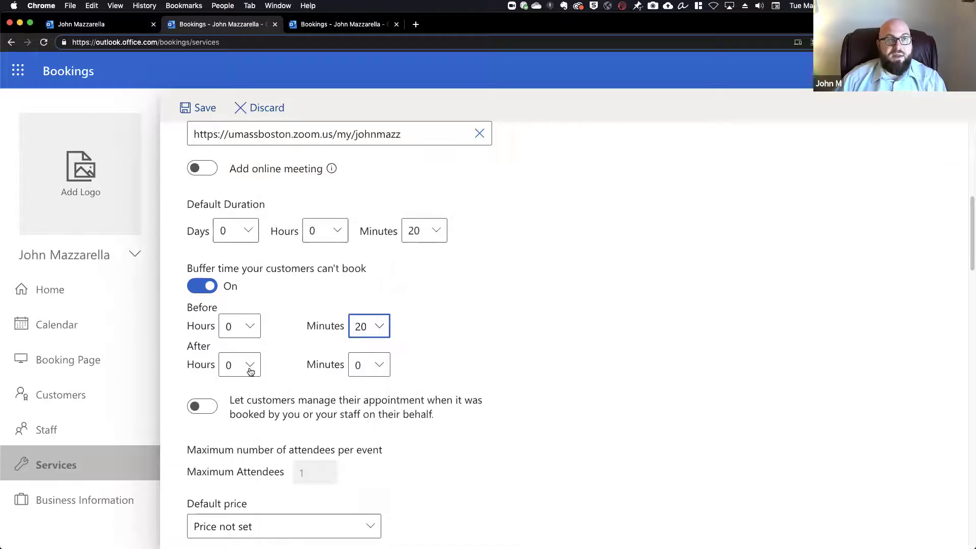
left_click(362, 366)
left_click(294, 307)
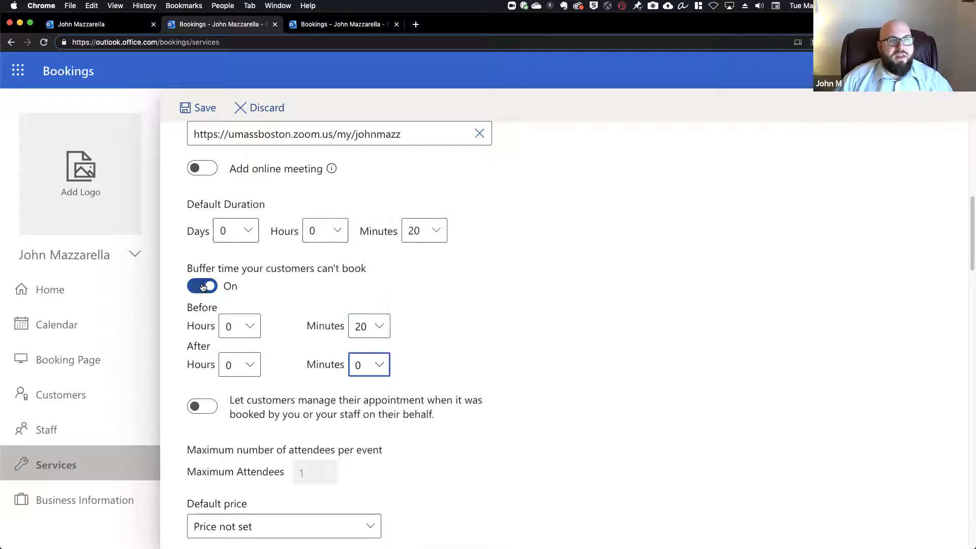
left_click(203, 287)
Review the default price options, check the published booking page, and keep the price at Price not set.
scroll(226, 317, "down", 3)
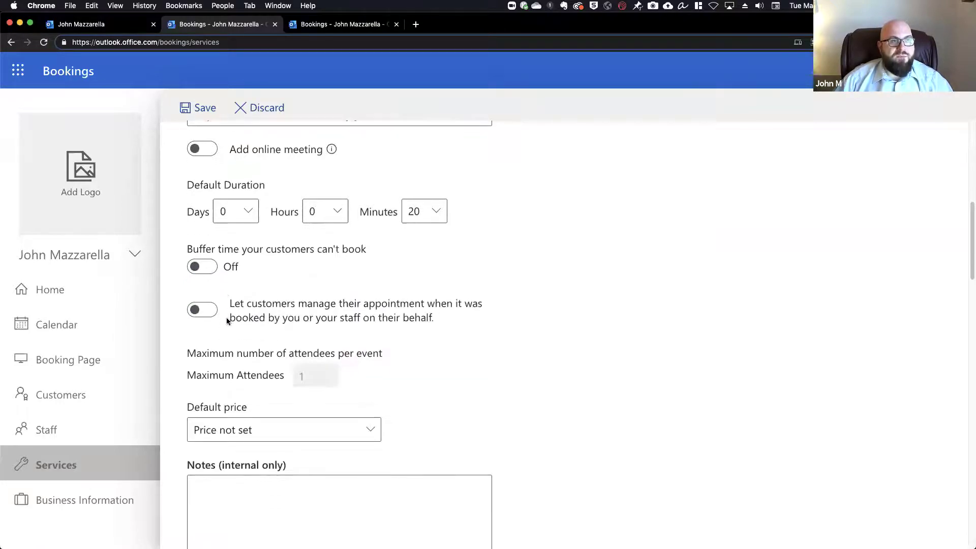
scroll(226, 321, "down", 2)
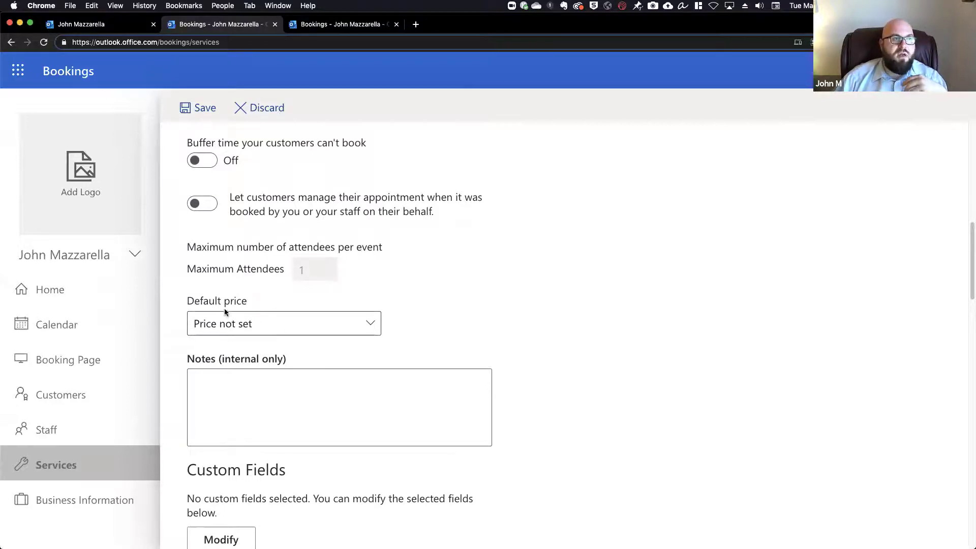
left_click(235, 325)
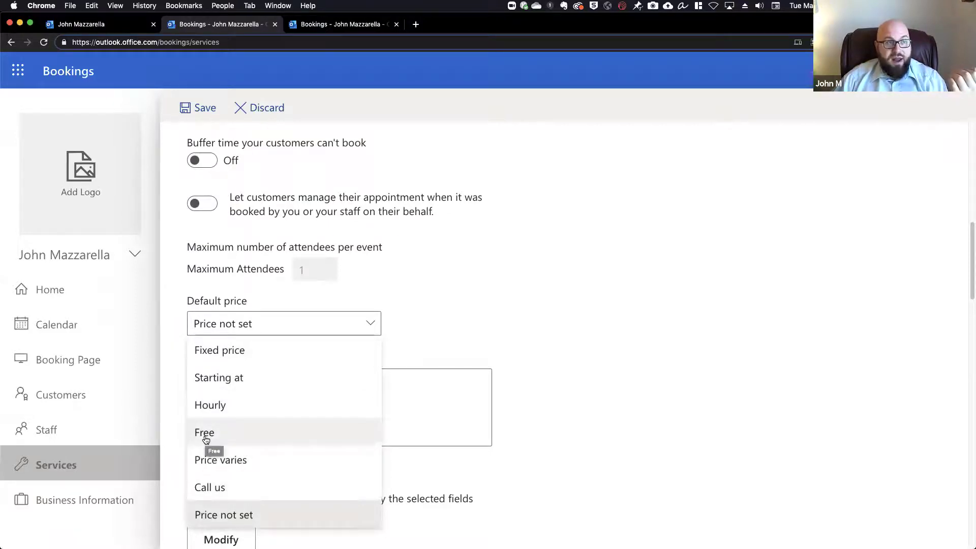
left_click(81, 23)
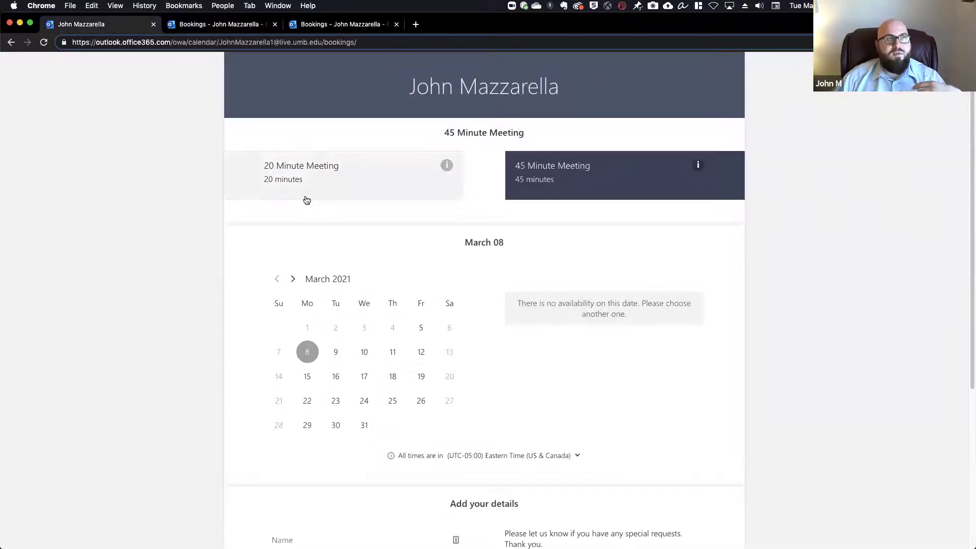
left_click(325, 24)
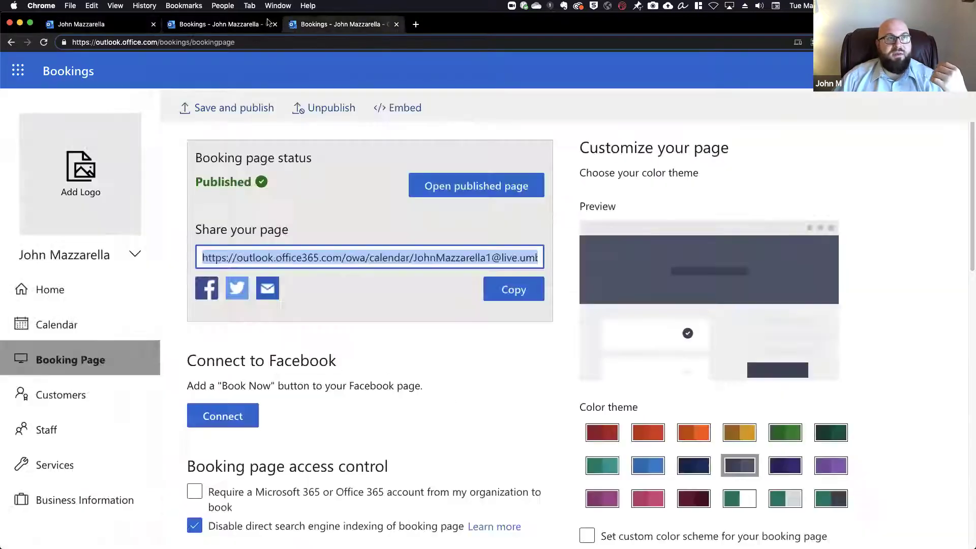
left_click(251, 27)
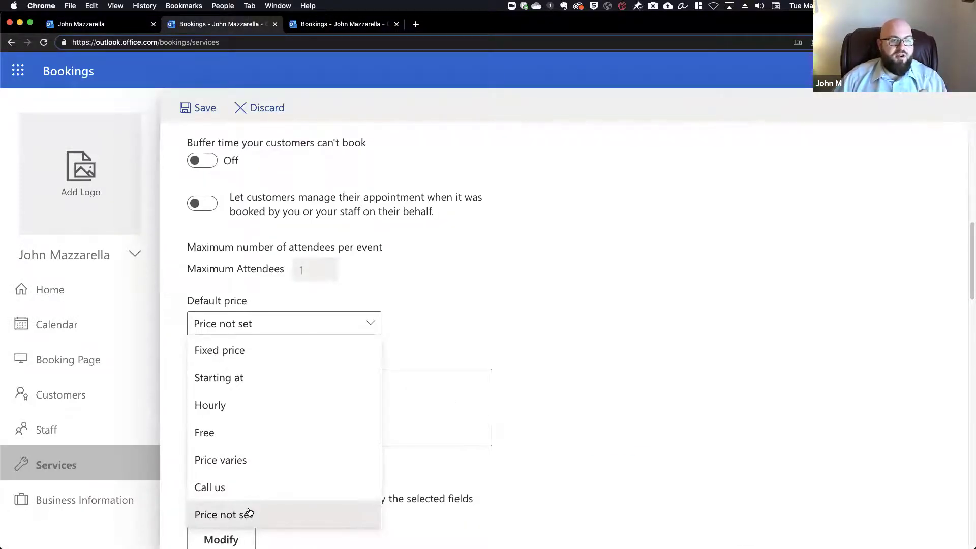
left_click(234, 515)
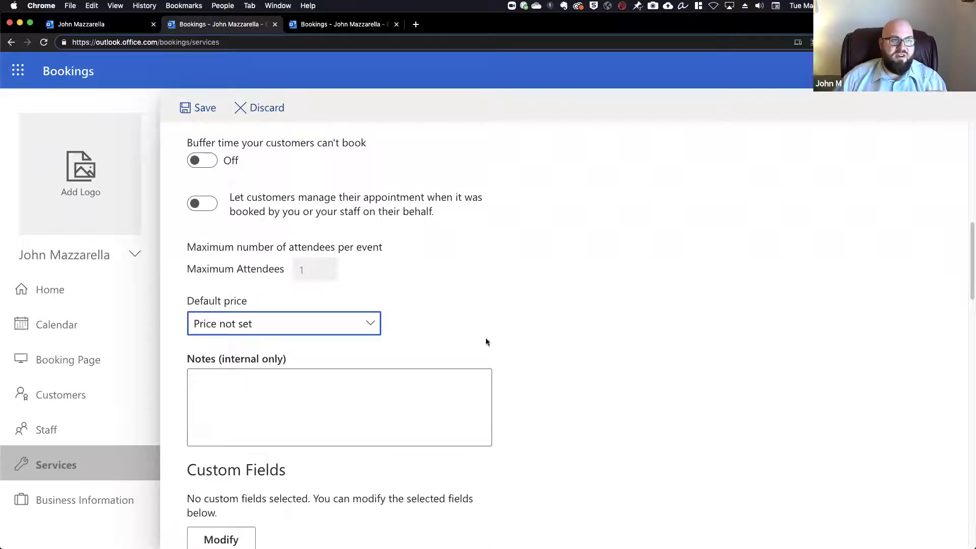
Start a new email reminder, review its timing and recipient choices, and discard it.
scroll(605, 351, "down", 5)
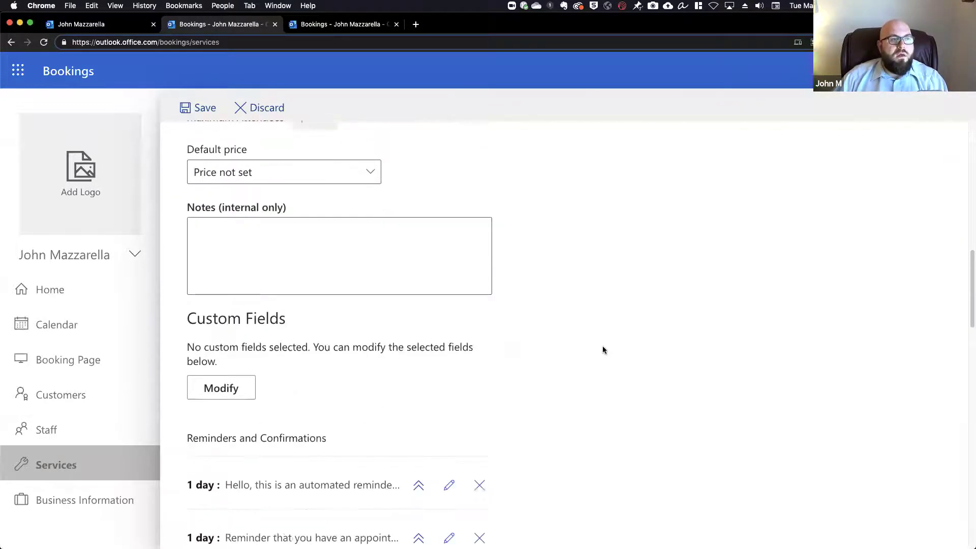
scroll(603, 350, "down", 8)
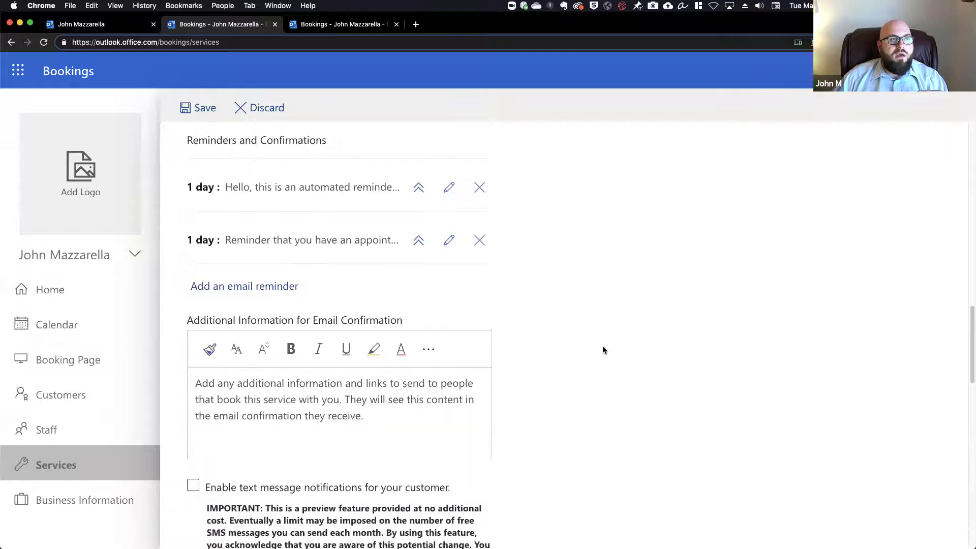
scroll(604, 350, "up", 5)
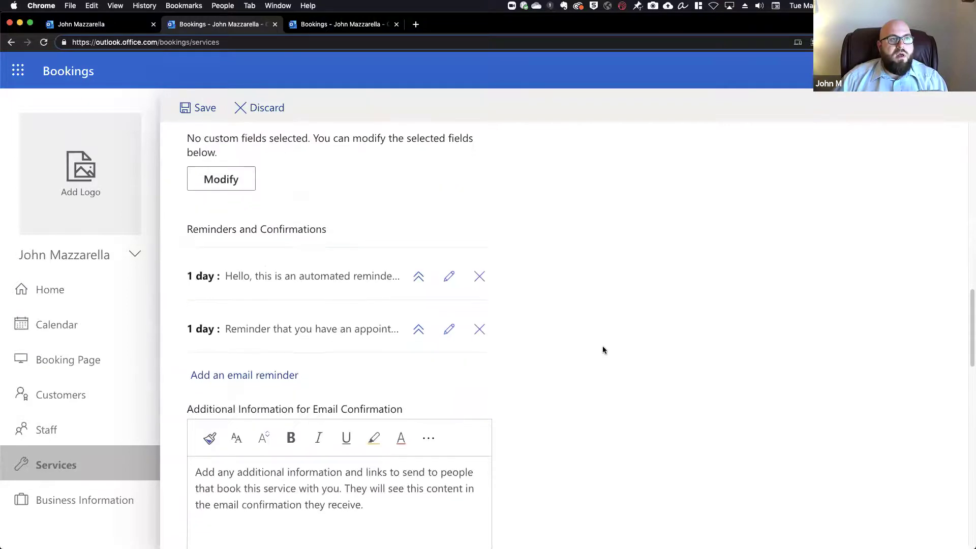
scroll(602, 349, "down", 1)
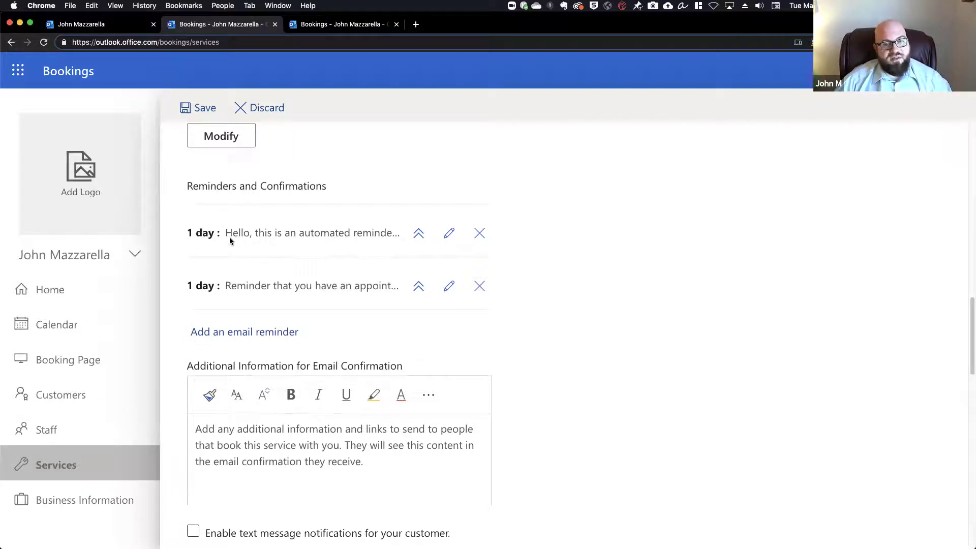
left_click(224, 334)
left_click(267, 353)
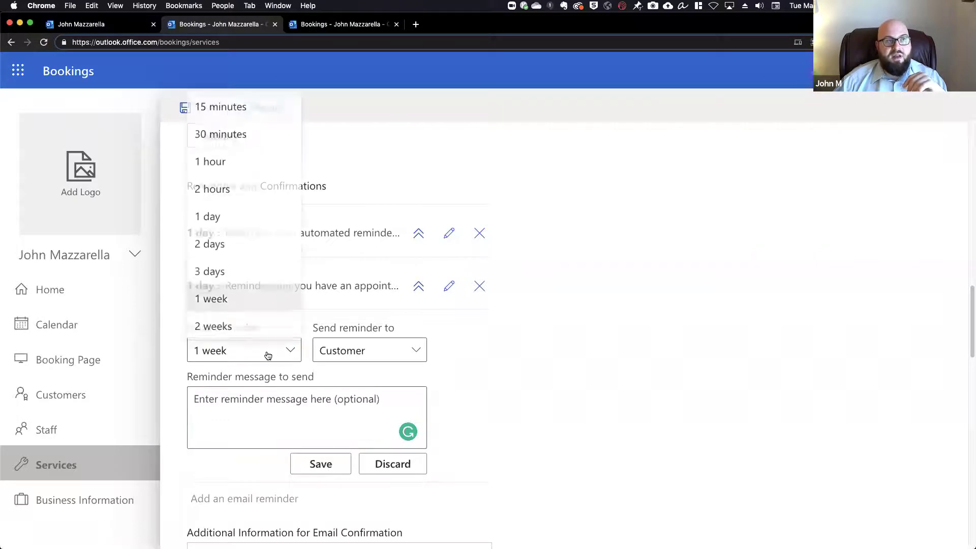
left_click(412, 351)
left_click(262, 351)
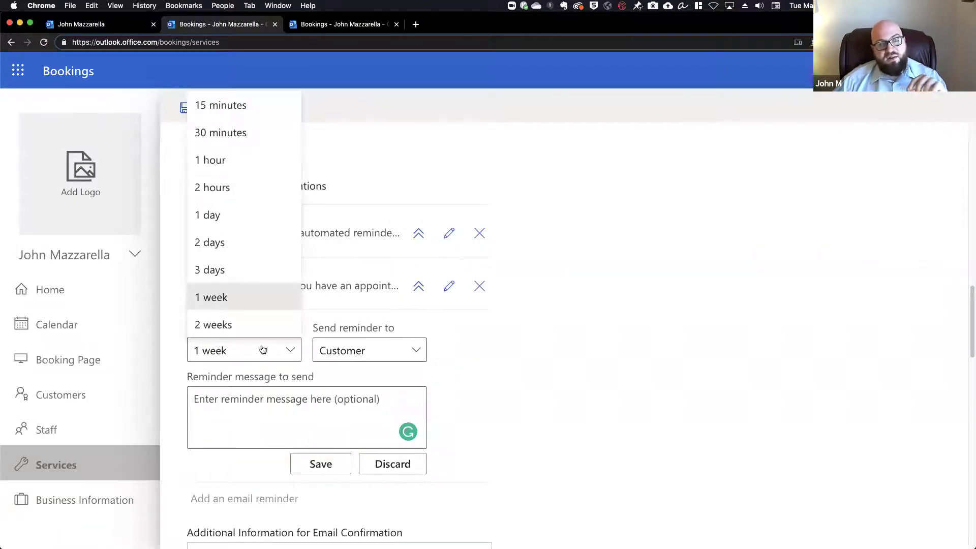
left_click(355, 355)
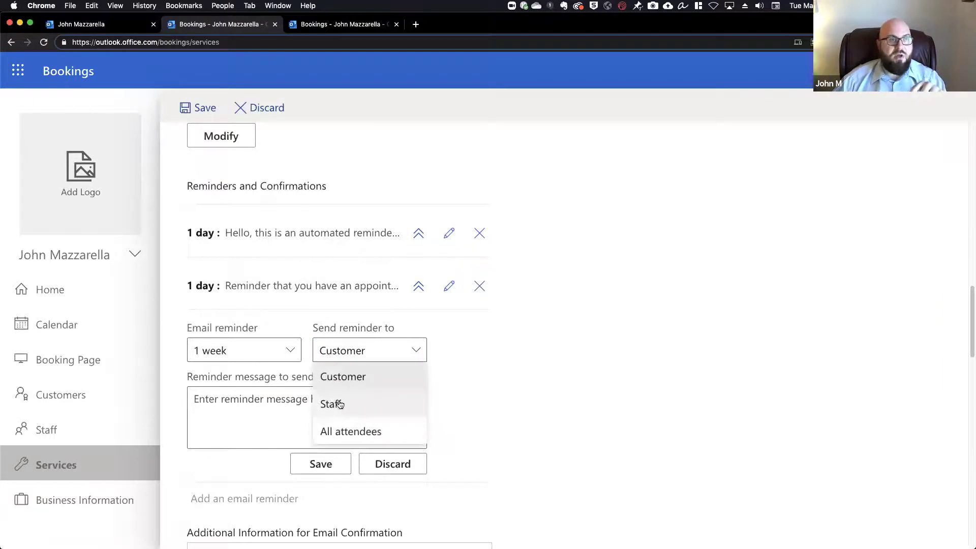
left_click(457, 405)
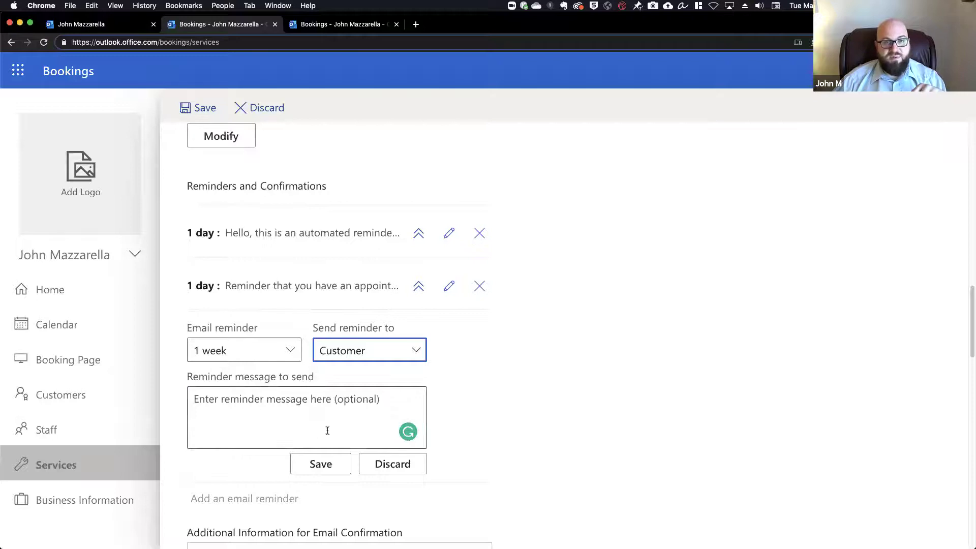
left_click(393, 464)
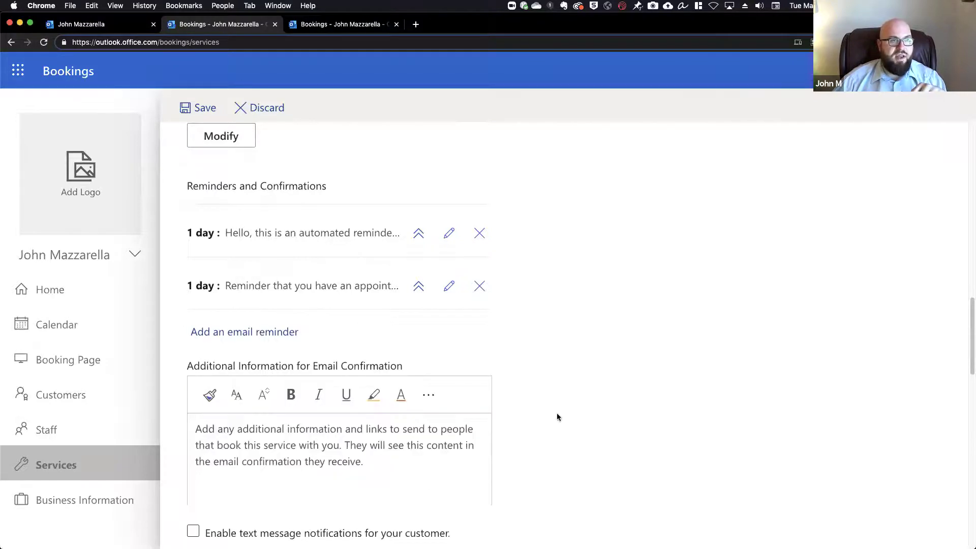
Examine the service's email confirmation, text notification, publishing, scheduling policy, availability and assigned staff settings.
scroll(557, 414, "down", 3)
scroll(558, 416, "down", 2)
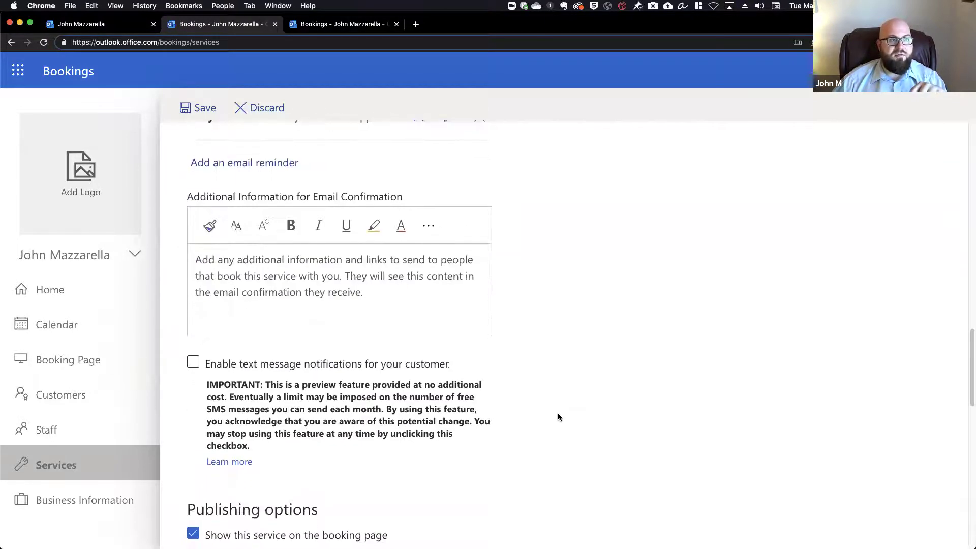
scroll(558, 417, "down", 4)
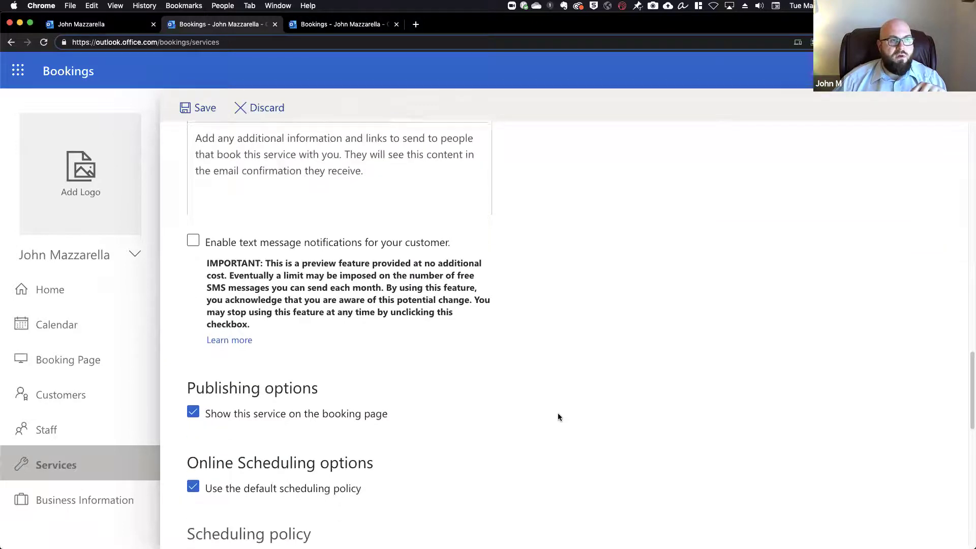
scroll(558, 416, "down", 4)
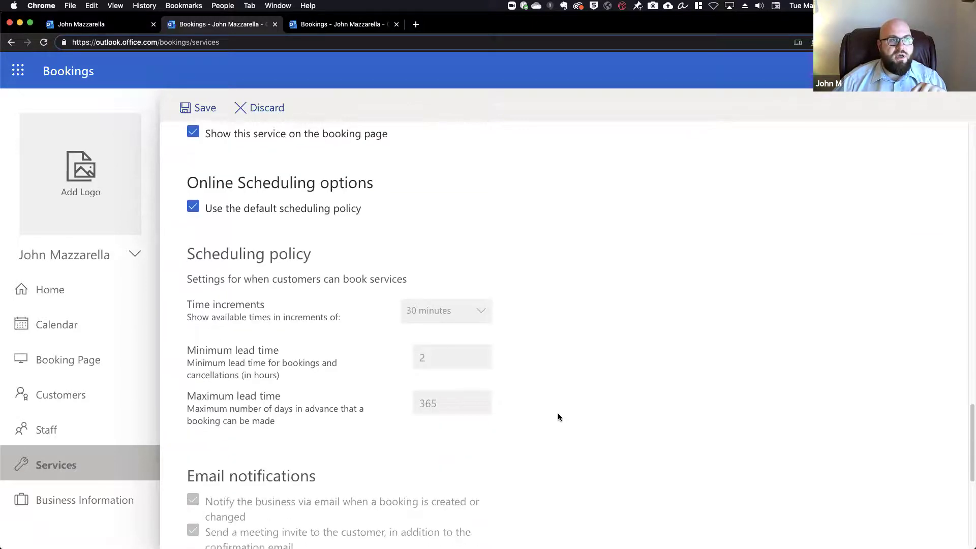
scroll(558, 417, "down", 5)
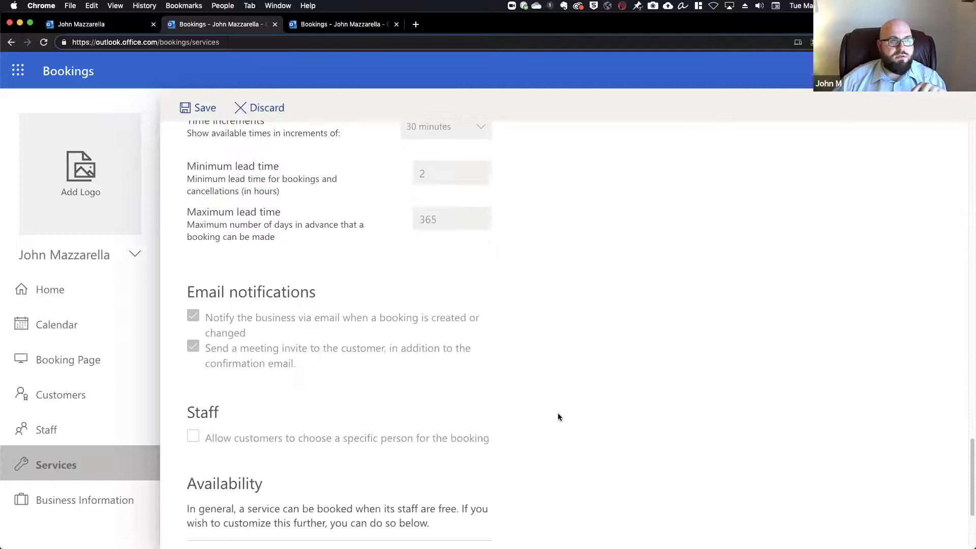
scroll(558, 417, "down", 1)
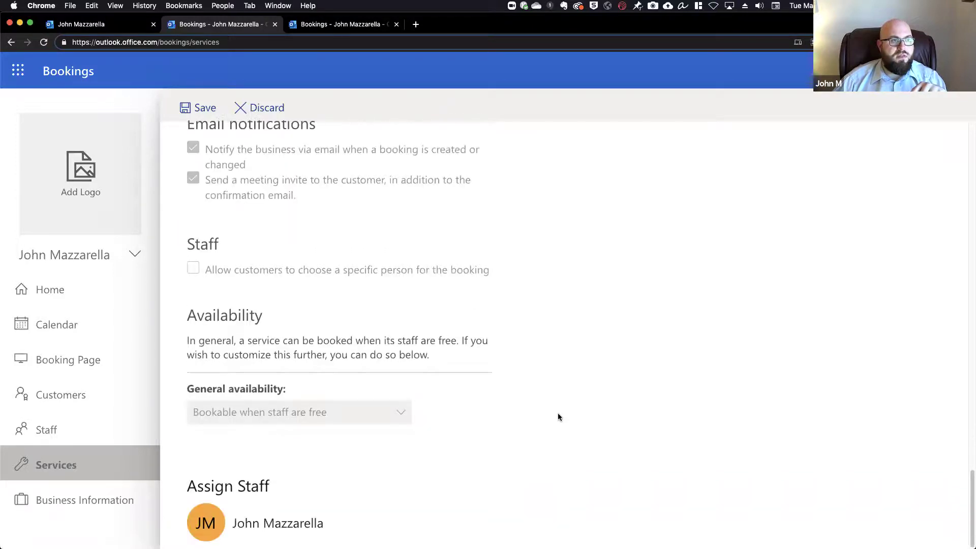
scroll(566, 418, "up", 10)
scroll(567, 418, "down", 10)
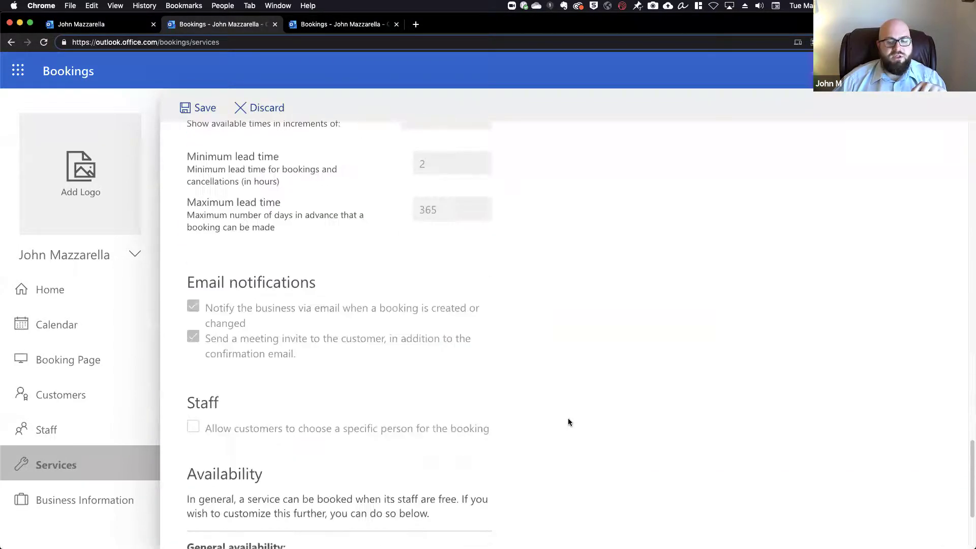
scroll(569, 420, "up", 1)
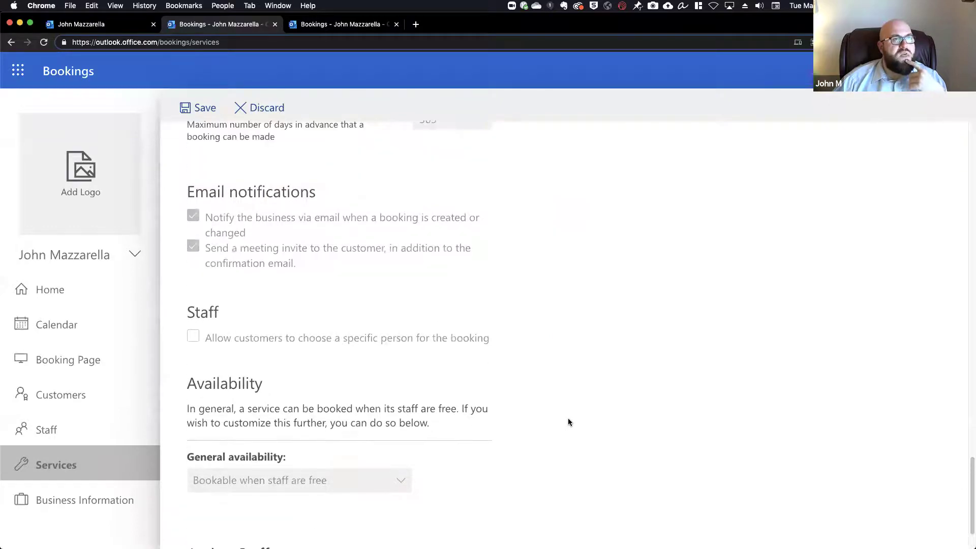
scroll(568, 422, "down", 1)
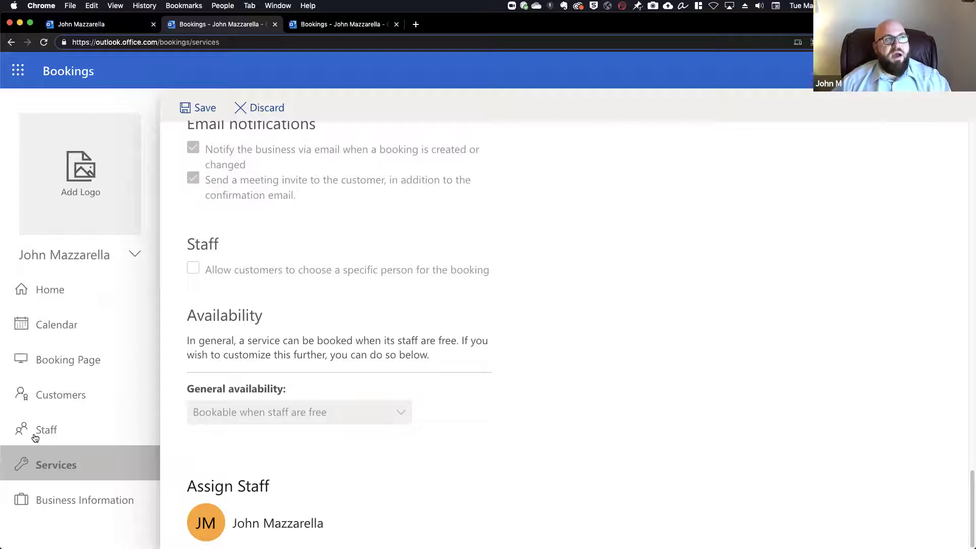
Check the published booking page, and close the meeting service's details by discarding the unsaved changes.
left_click(122, 24)
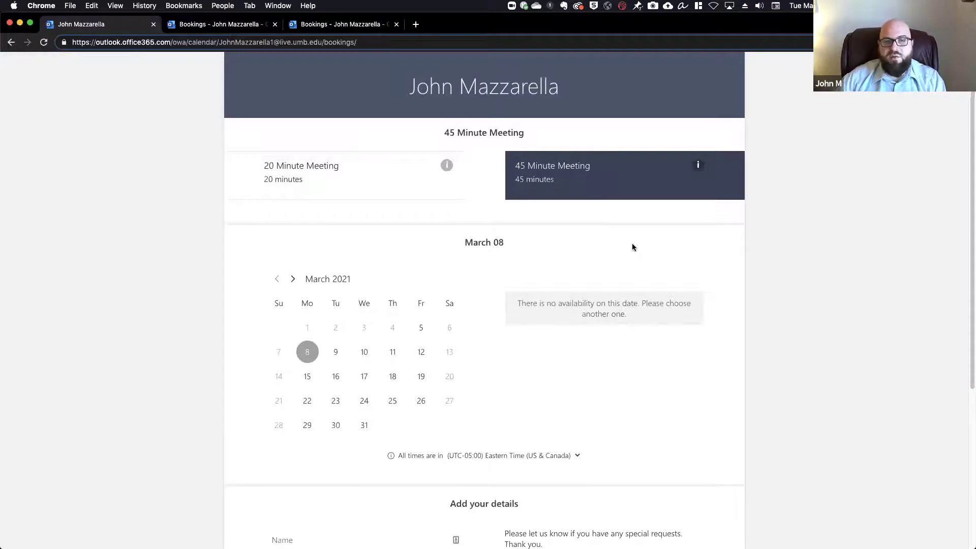
left_click(249, 26)
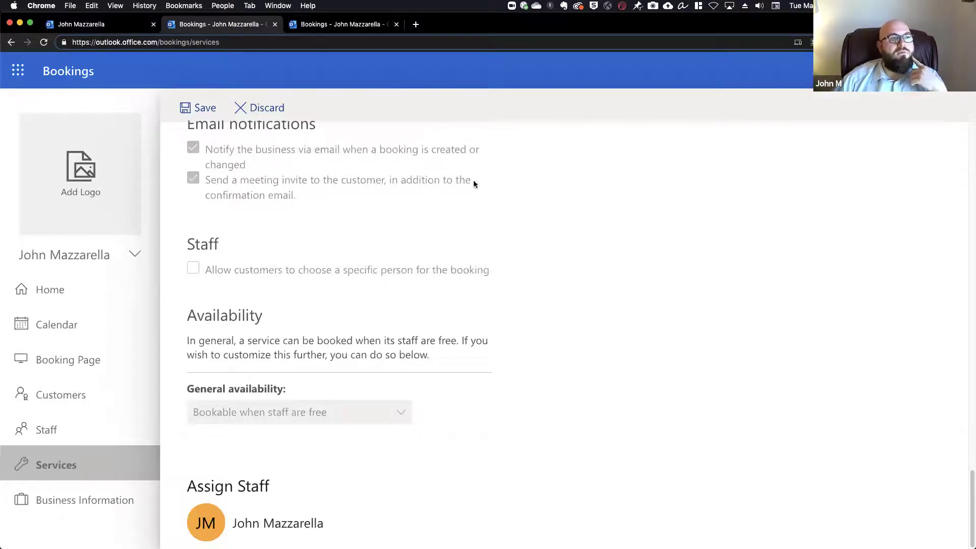
left_click(262, 110)
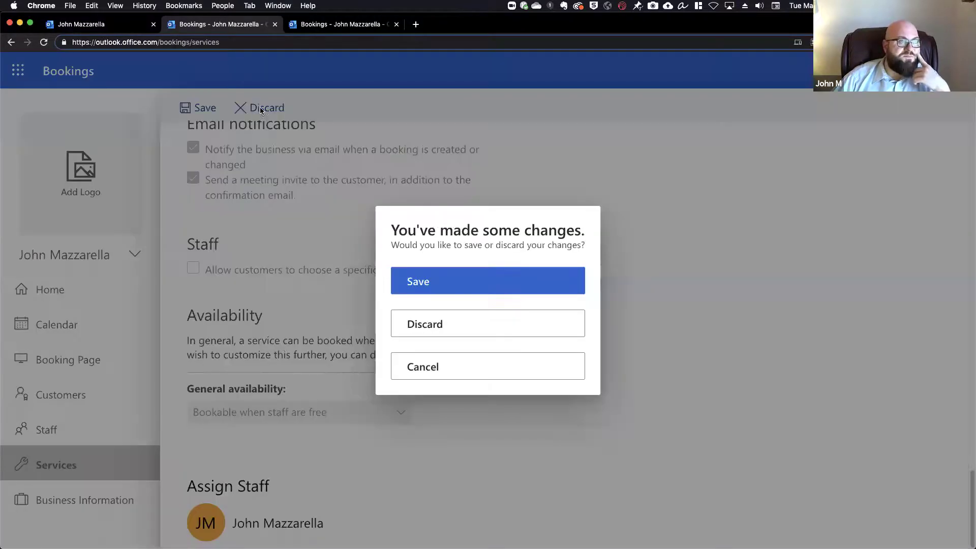
left_click(450, 322)
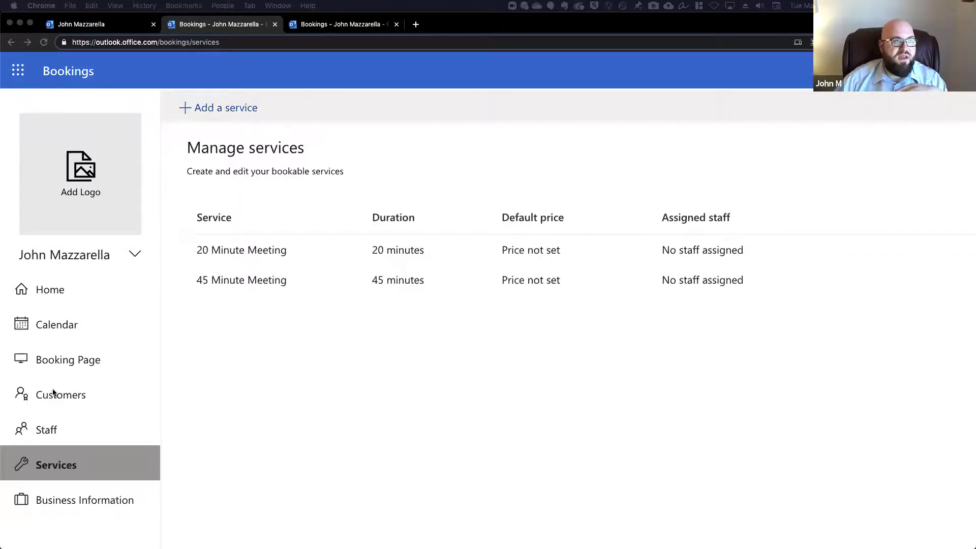
Review the calendar's bookings for March 1–5 and March 8–12, 2021, and view the details of the 45 Minute Meeting on March 9.
left_click(53, 326)
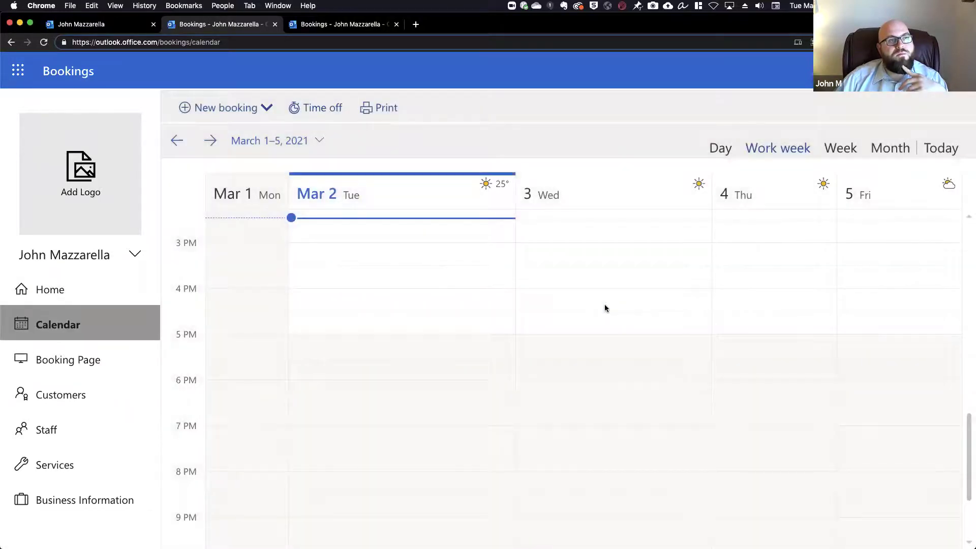
scroll(300, 291, "up", 10)
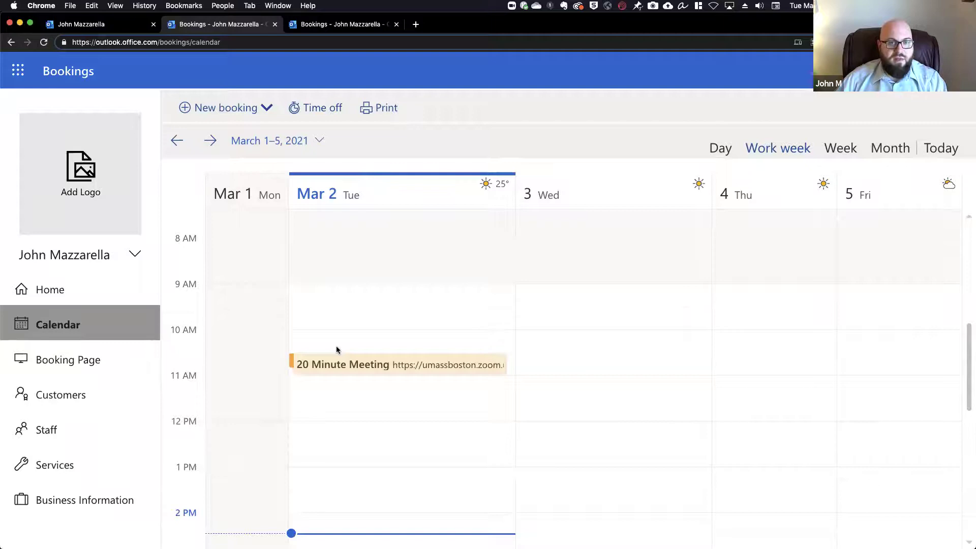
scroll(343, 378, "down", 1)
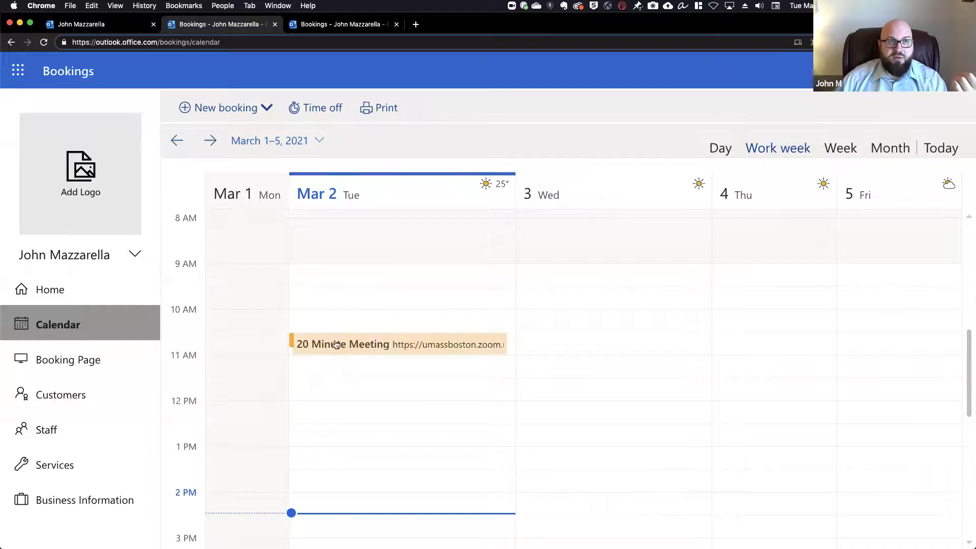
left_click(210, 140)
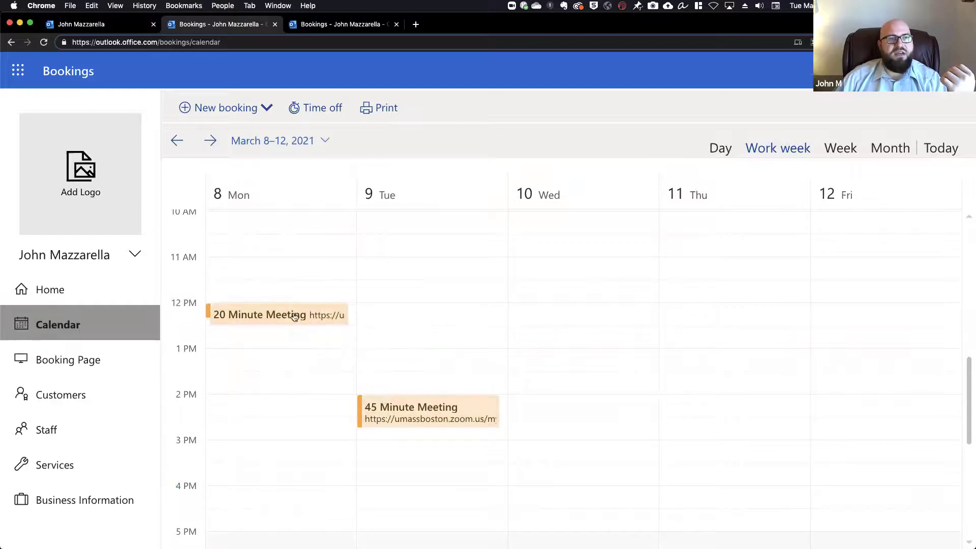
left_click(391, 415)
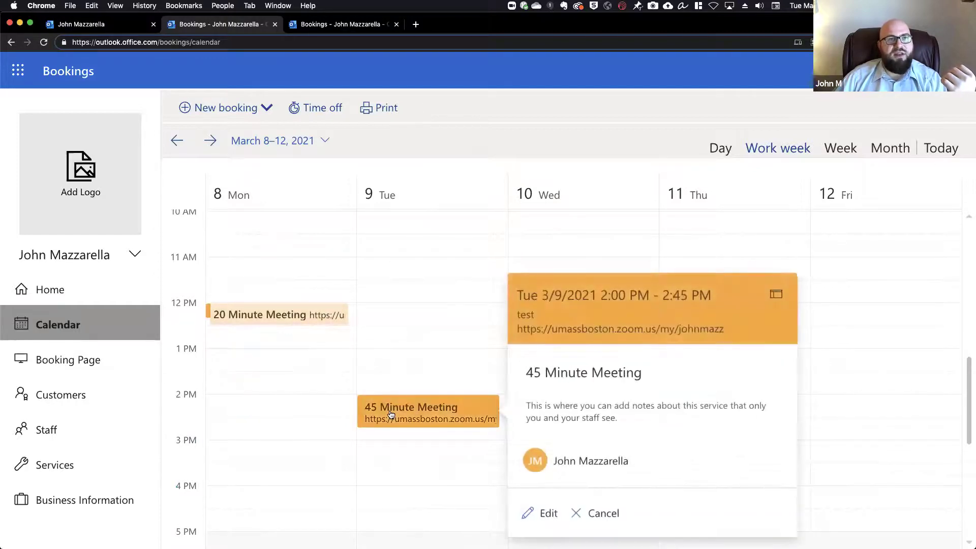
double_click(371, 357)
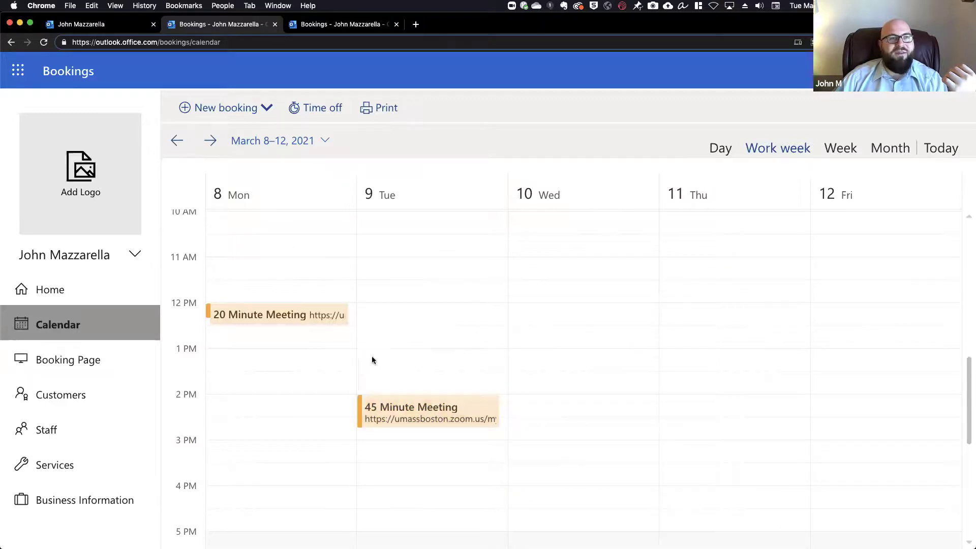
left_click(81, 277)
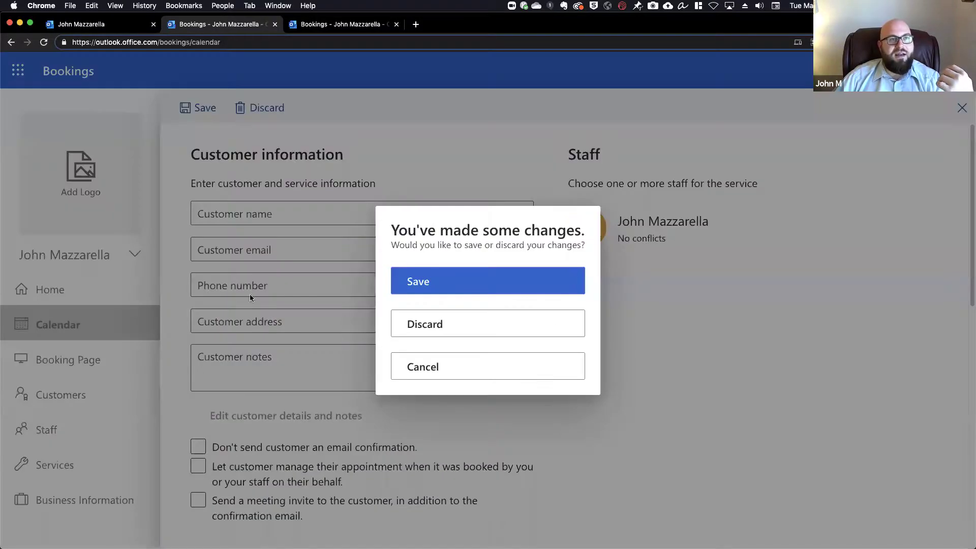
left_click(447, 328)
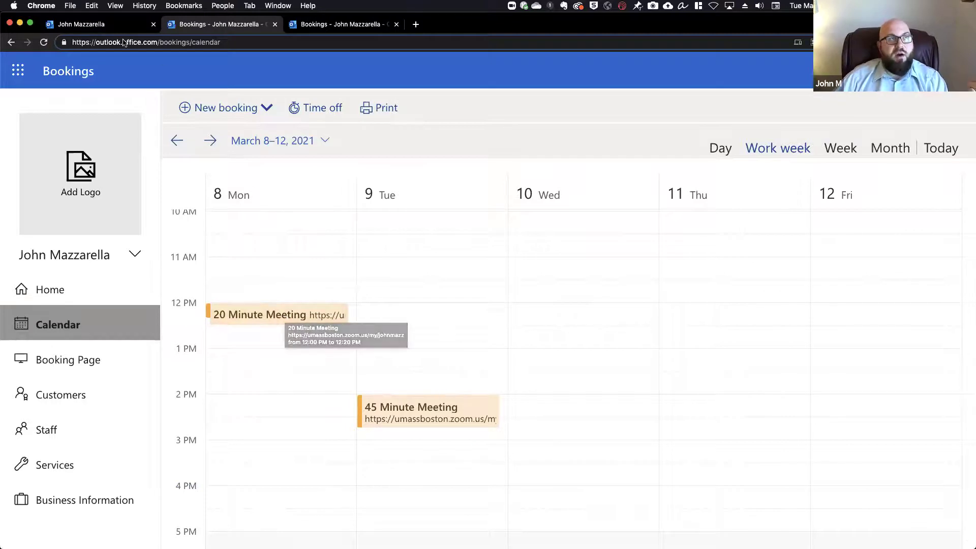
left_click(104, 24)
left_click(366, 25)
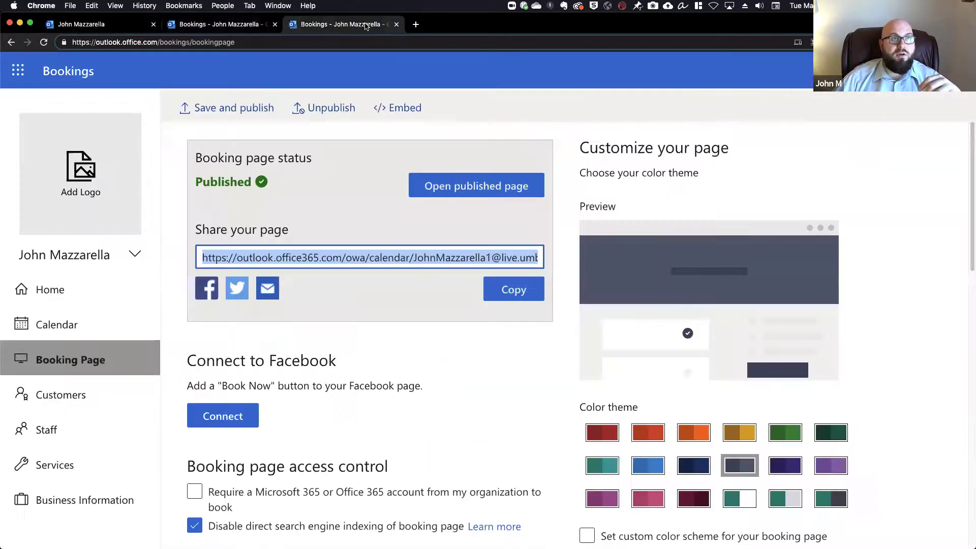
left_click(237, 29)
left_click(135, 29)
left_click(210, 29)
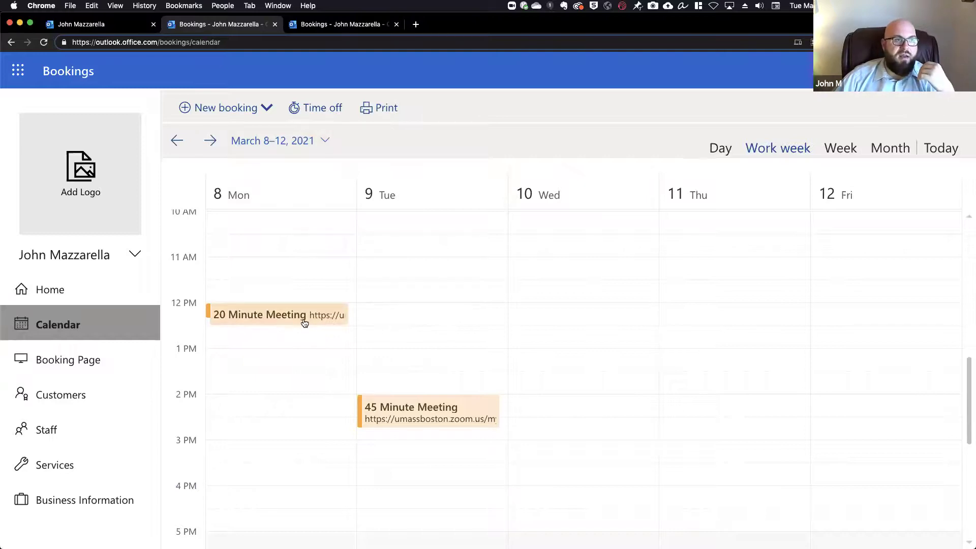
Open the March 8 20 Minute Meeting booking for editing, review its customer and service details, and leave it by discarding any changes.
left_click(283, 315)
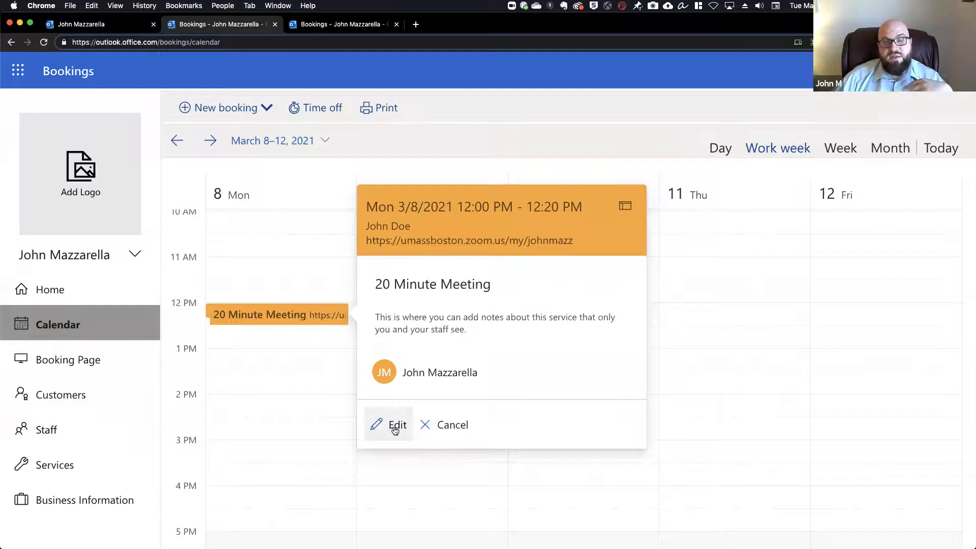
left_click(395, 427)
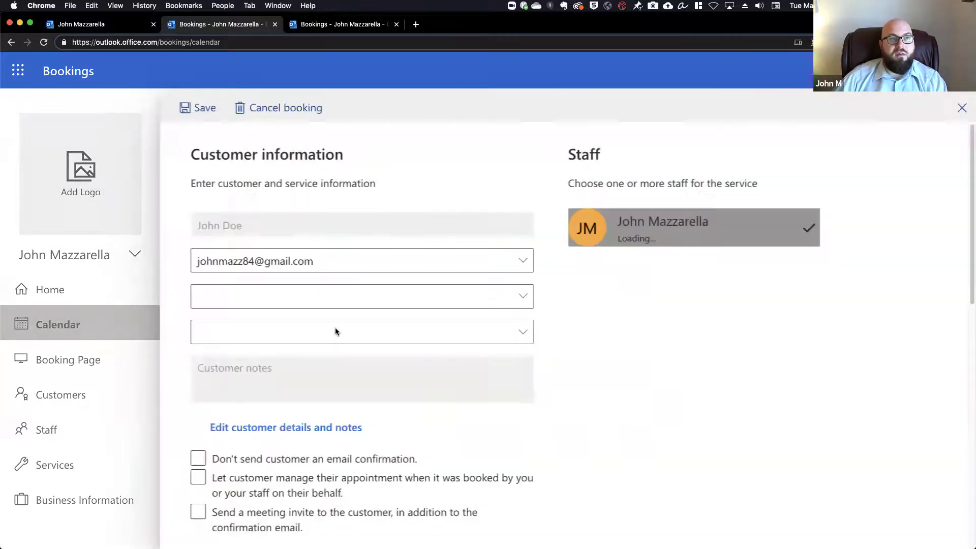
scroll(335, 329, "down", 3)
scroll(336, 332, "up", 2)
scroll(325, 315, "up", 1)
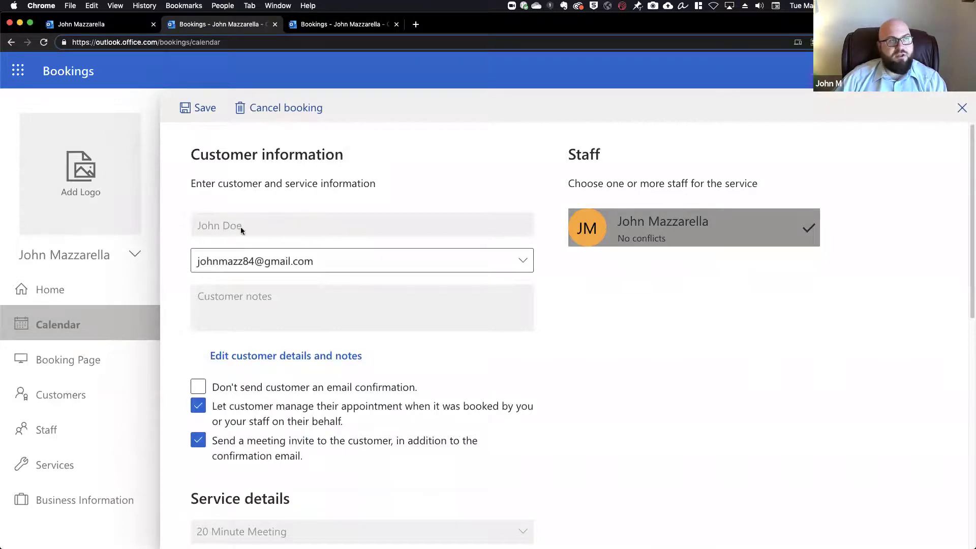
scroll(276, 321, "down", 5)
left_click(381, 432)
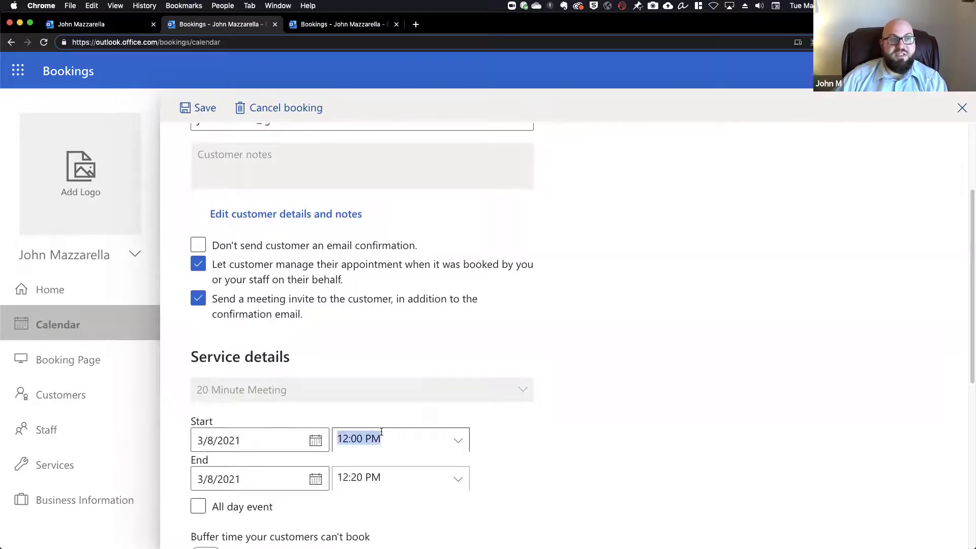
left_click(458, 440)
scroll(520, 425, "up", 5)
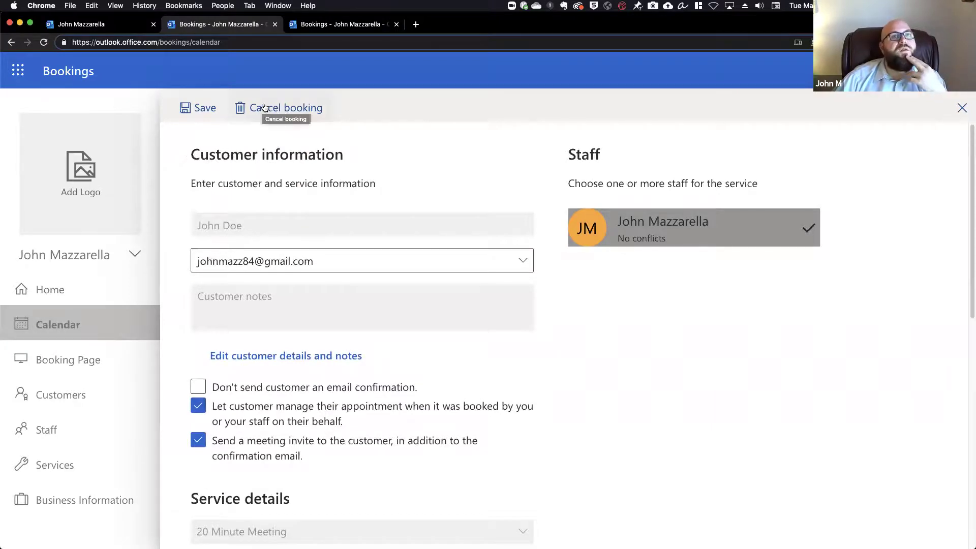
left_click(72, 338)
left_click(455, 322)
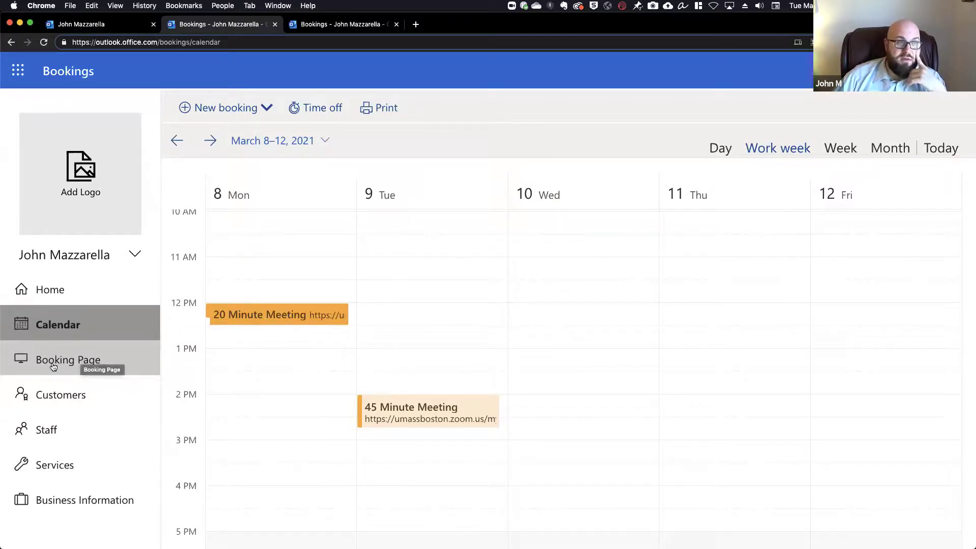
Unpublish the booking page.
left_click(81, 366)
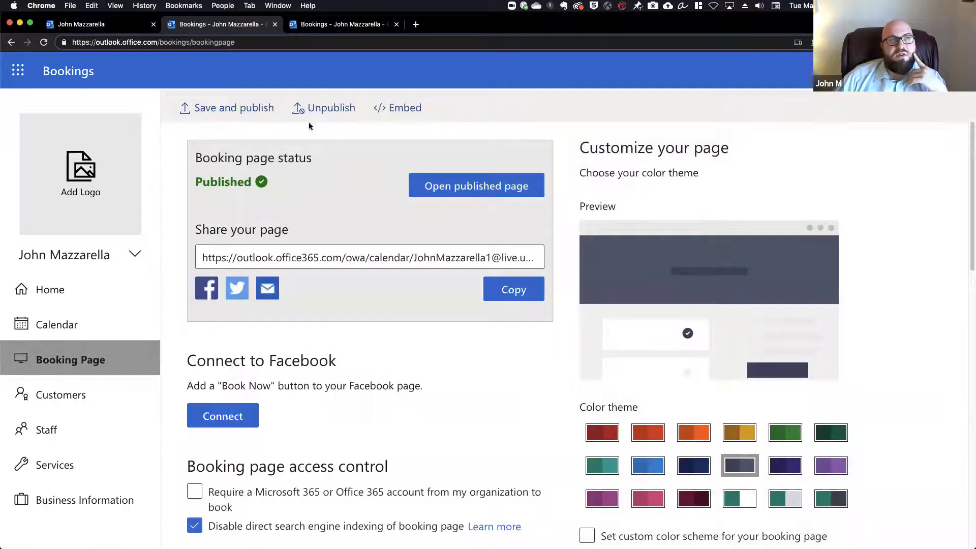
left_click(322, 108)
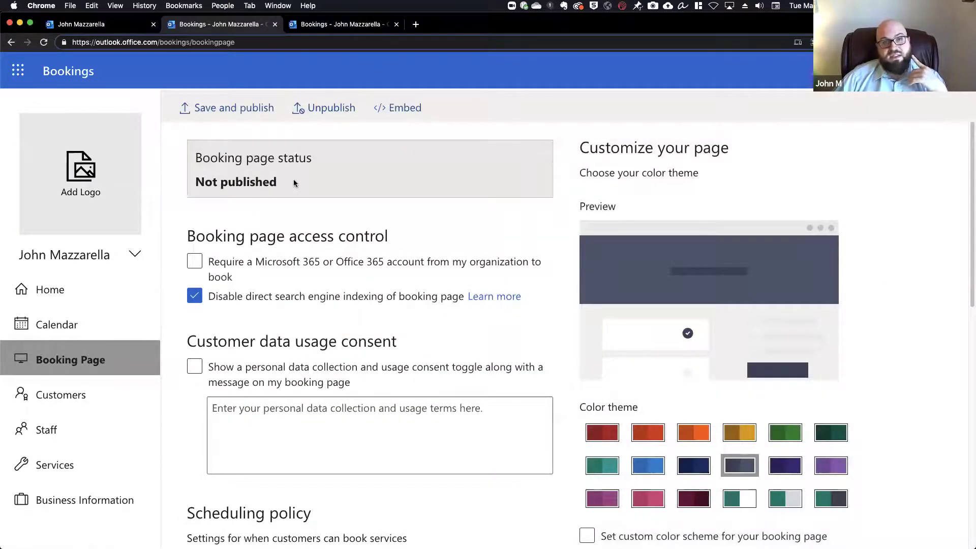
scroll(261, 228, "down", 1)
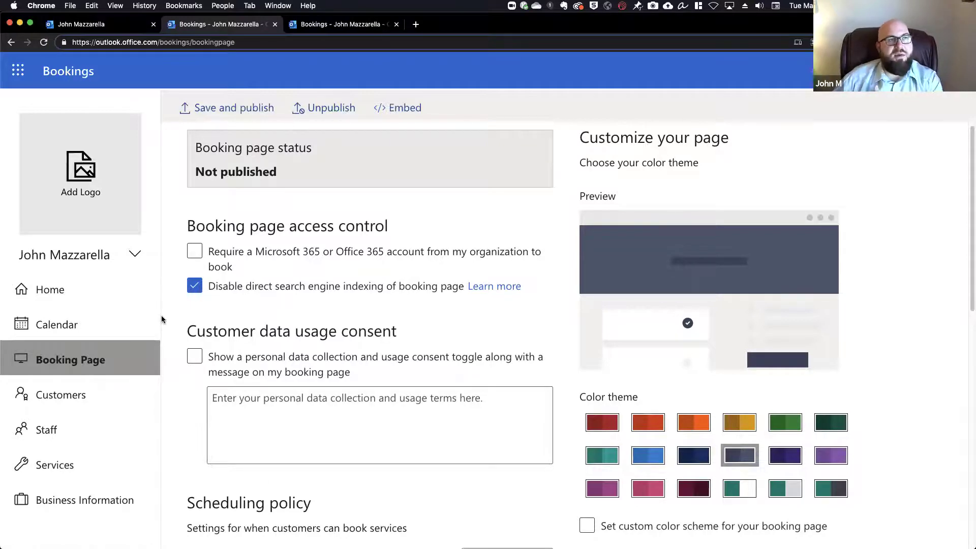
Examine the booking page's access control and customer data usage consent options.
left_click(192, 256)
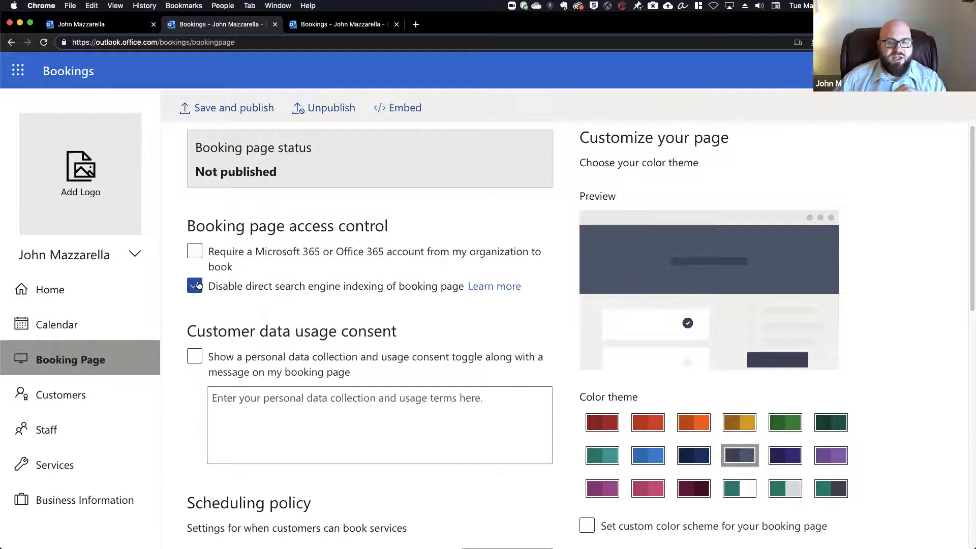
scroll(233, 336, "down", 4)
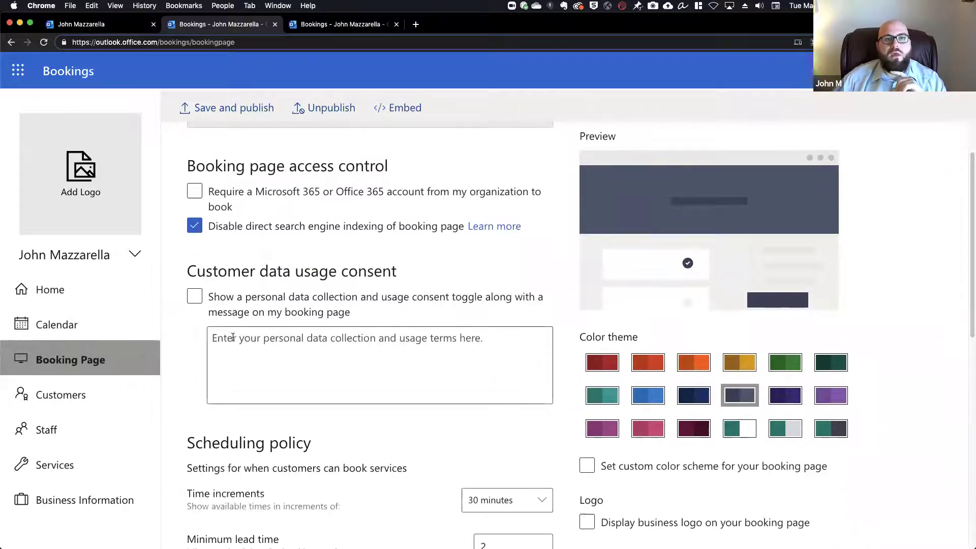
scroll(234, 335, "down", 3)
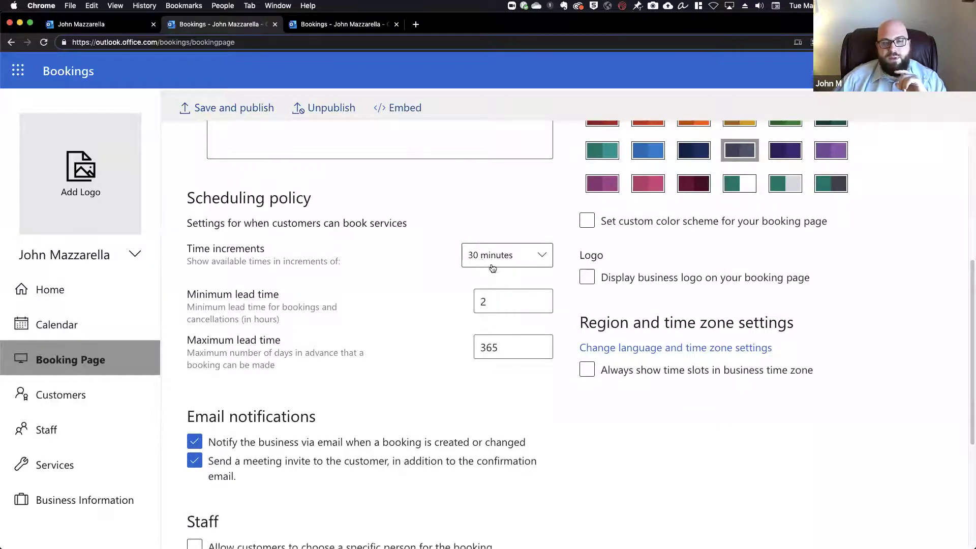
Examine the minimum and maximum lead times in the scheduling policy, and the email notification and staff options.
double_click(492, 300)
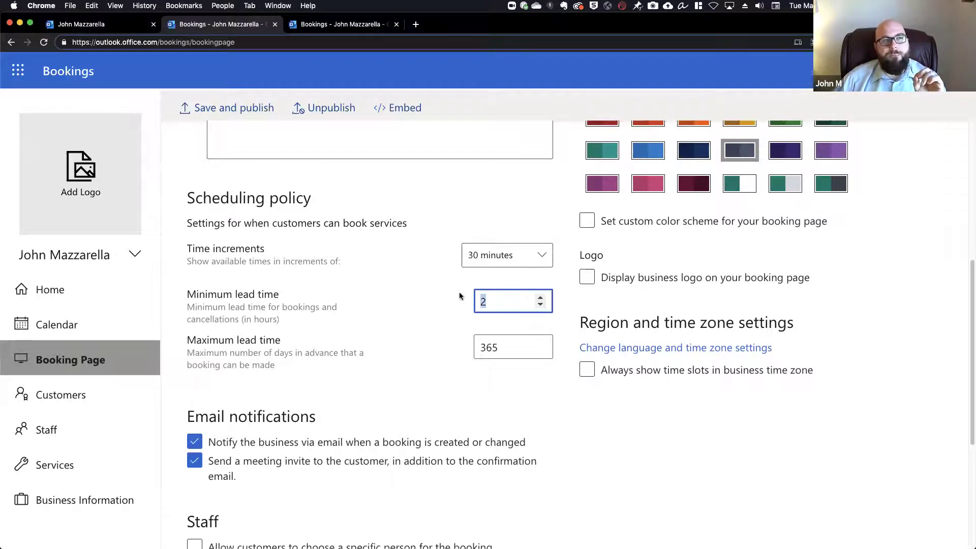
left_click(489, 299)
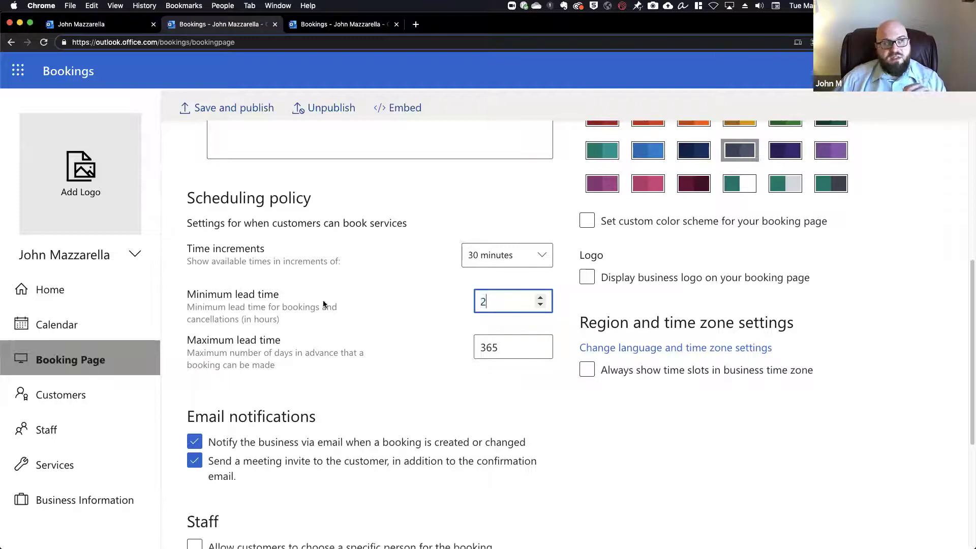
double_click(497, 299)
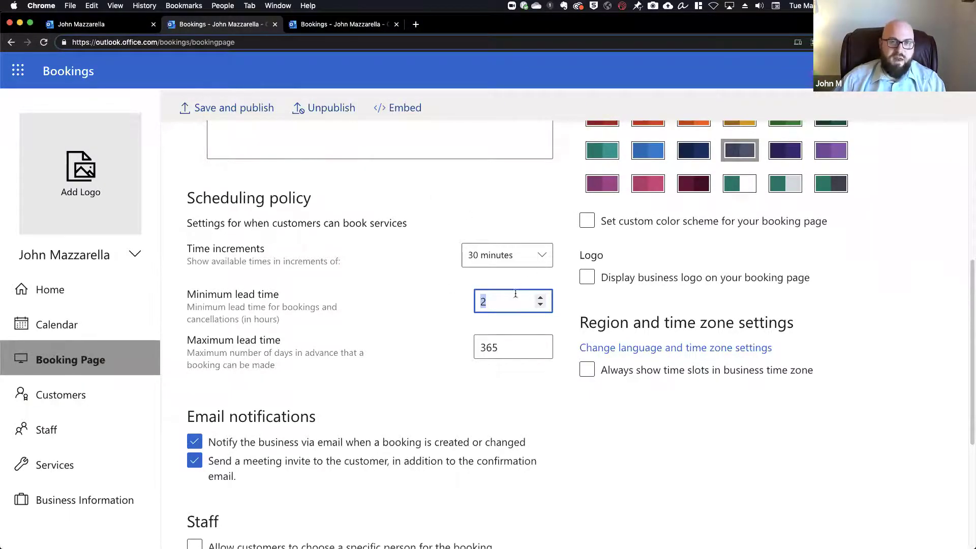
left_click(216, 352)
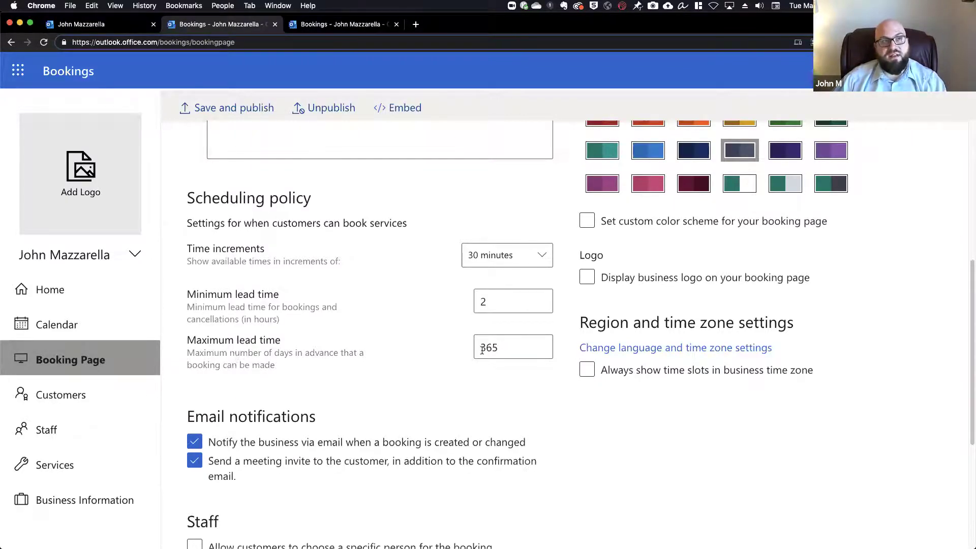
double_click(504, 348)
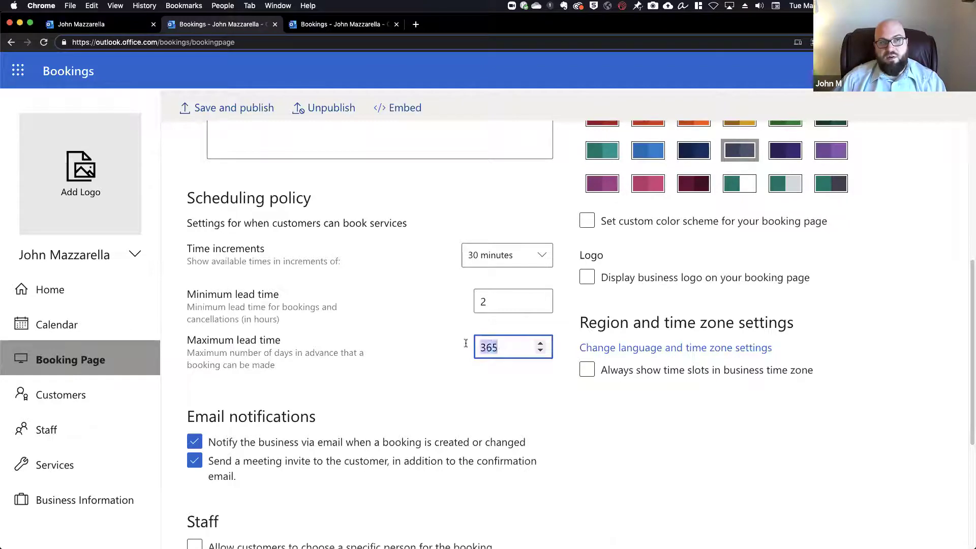
left_click(498, 347)
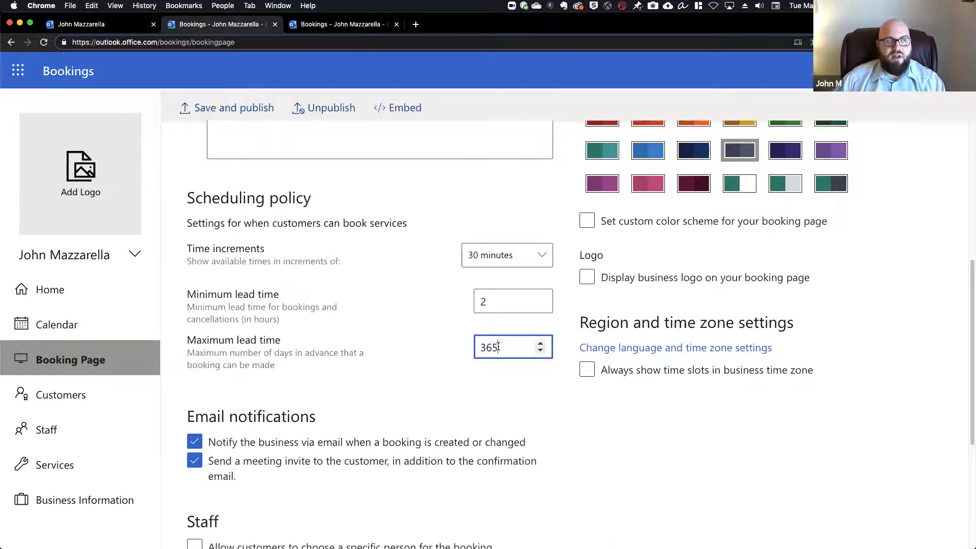
double_click(498, 348)
left_click(423, 358)
scroll(413, 378, "down", 1)
scroll(415, 381, "down", 4)
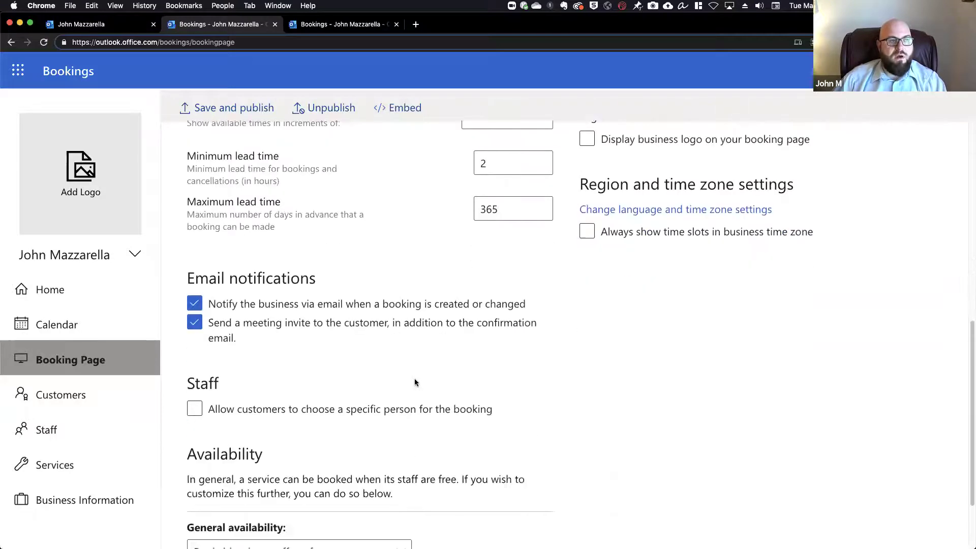
Try the gold and light blue color themes for the booking page, and switch back to the slate gray theme.
scroll(415, 383, "up", 10)
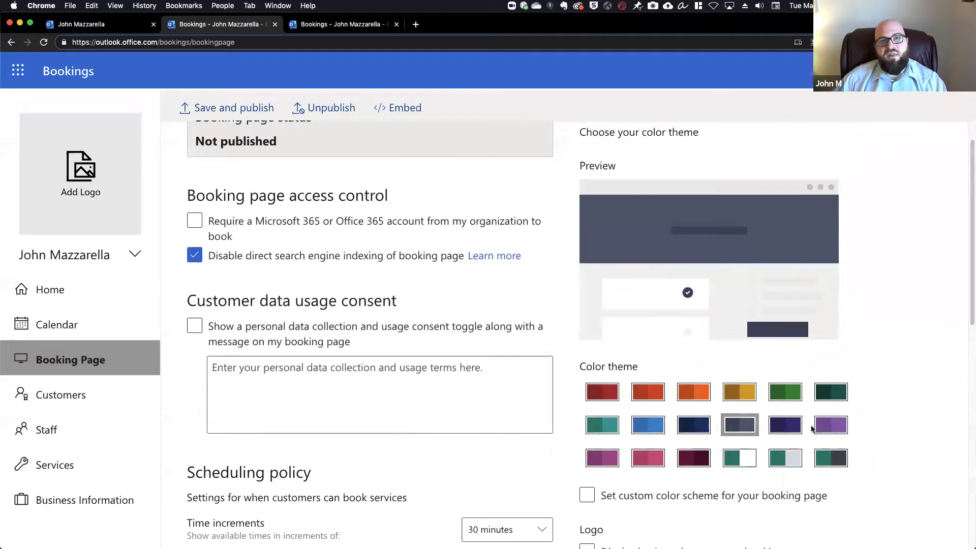
left_click(745, 395)
left_click(743, 426)
left_click(643, 430)
left_click(734, 429)
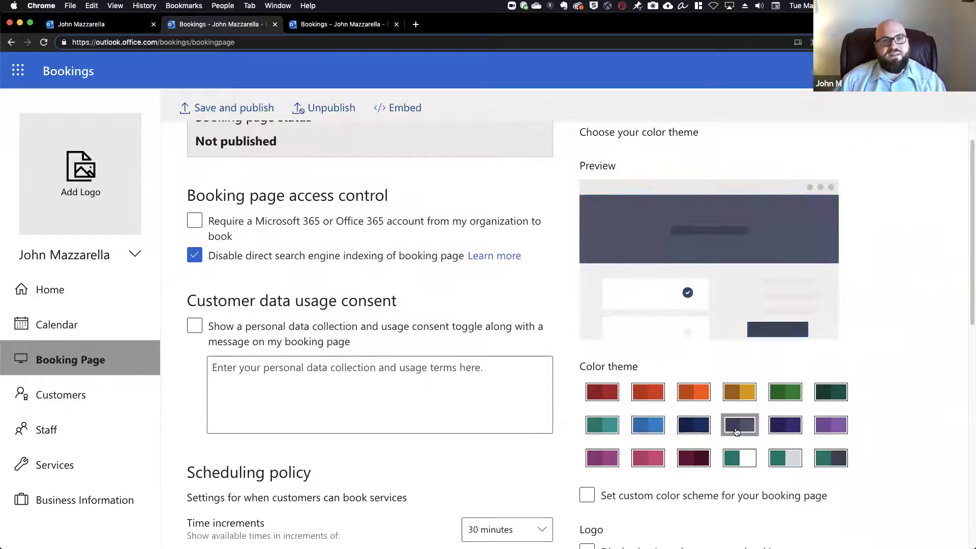
Save and publish the booking page with the slate gray theme, and bring up its share link for copying.
scroll(657, 411, "up", 1)
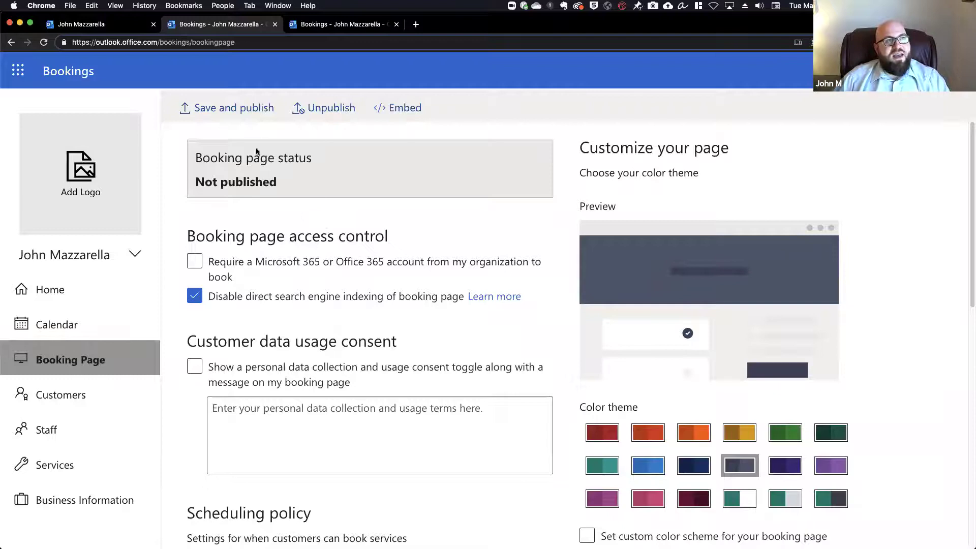
left_click(231, 112)
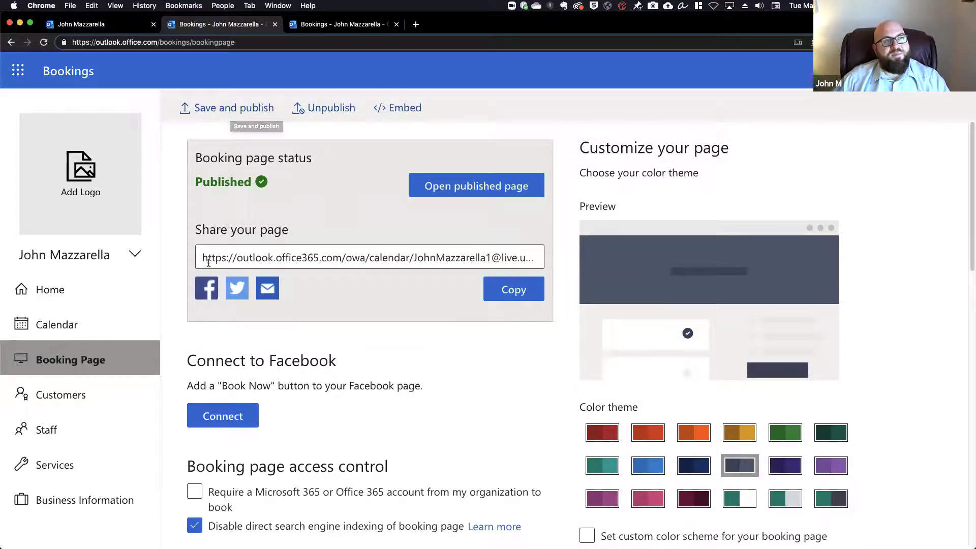
left_click_drag(202, 259, 540, 257)
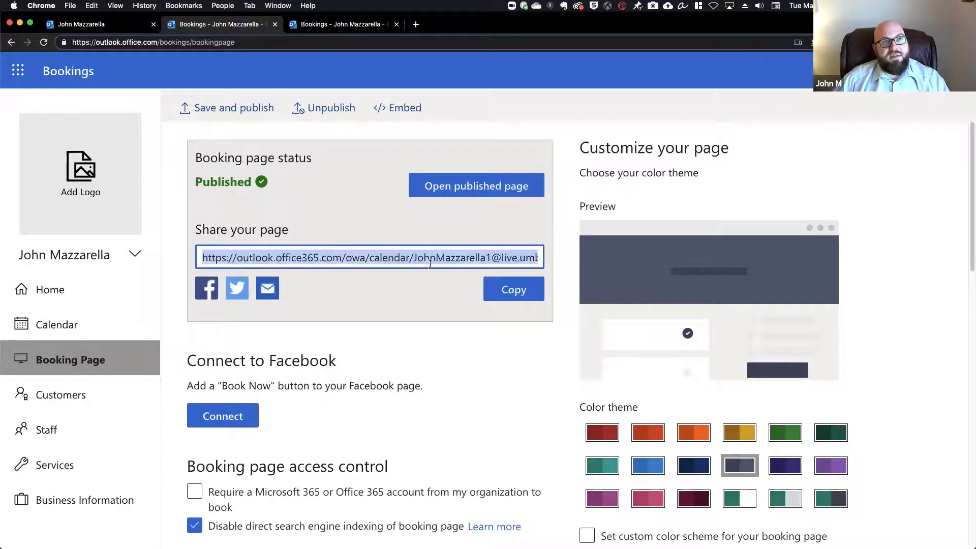
left_click(503, 289)
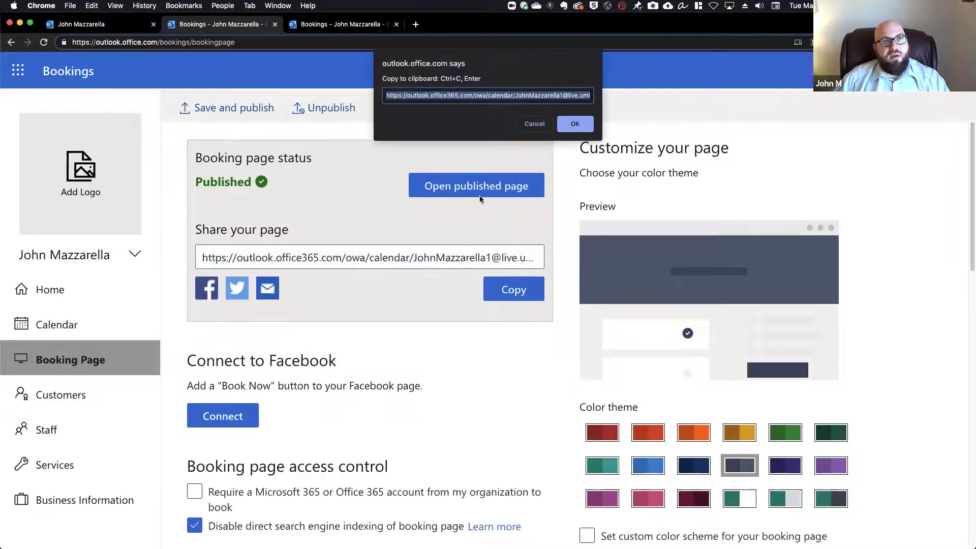
left_click(576, 125)
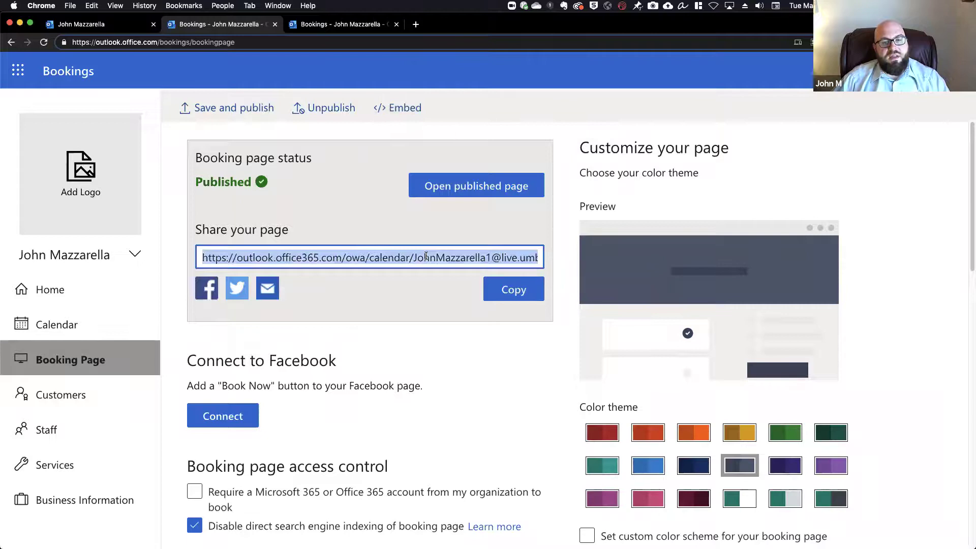
View the published booking page with its meeting types and calendar, and return to the booking page settings.
left_click(125, 24)
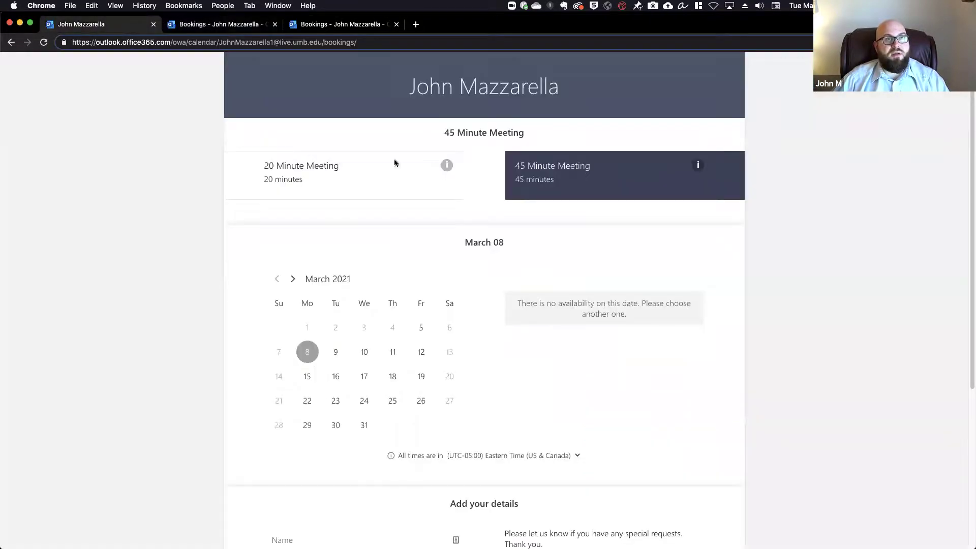
left_click(219, 24)
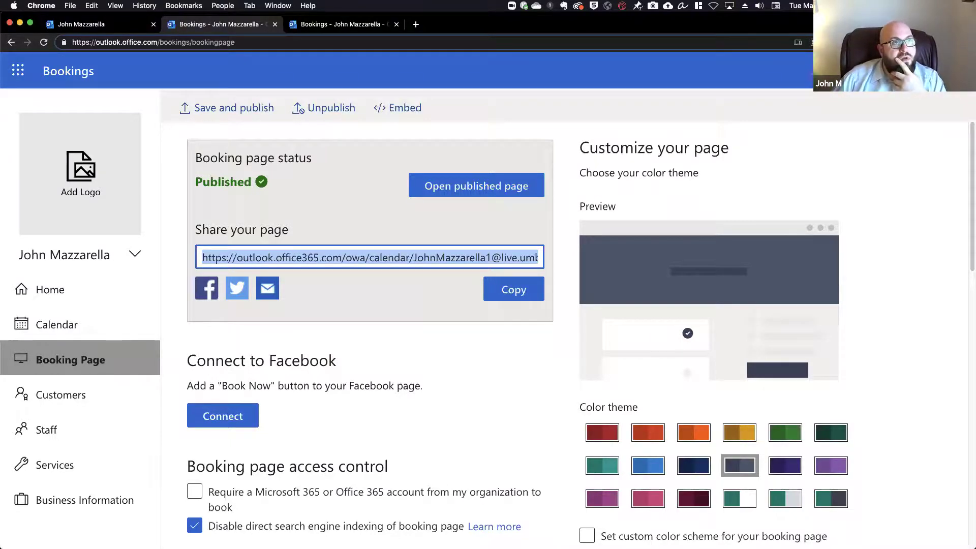
scroll(388, 337, "down", 1)
scroll(388, 336, "down", 5)
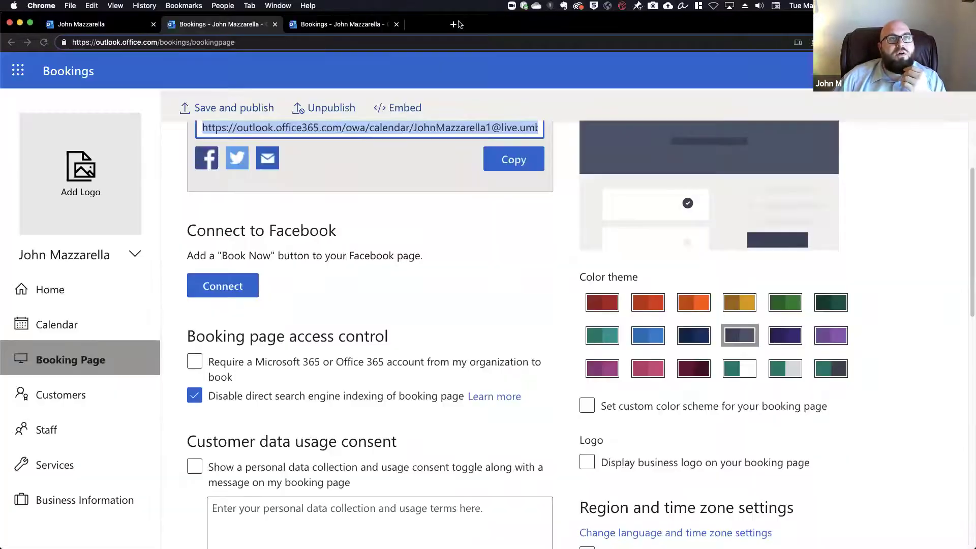
Reopen the UMass Boston help site and examine the Microsoft Bookings overview with its launch link and training section.
key("super+shift+t")
left_click(231, 387)
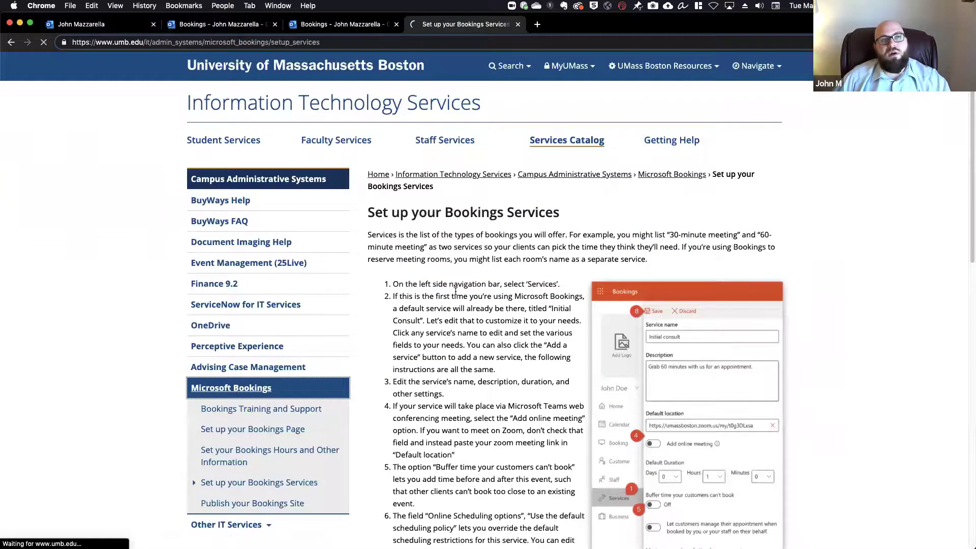
left_click(259, 375)
left_click(259, 381)
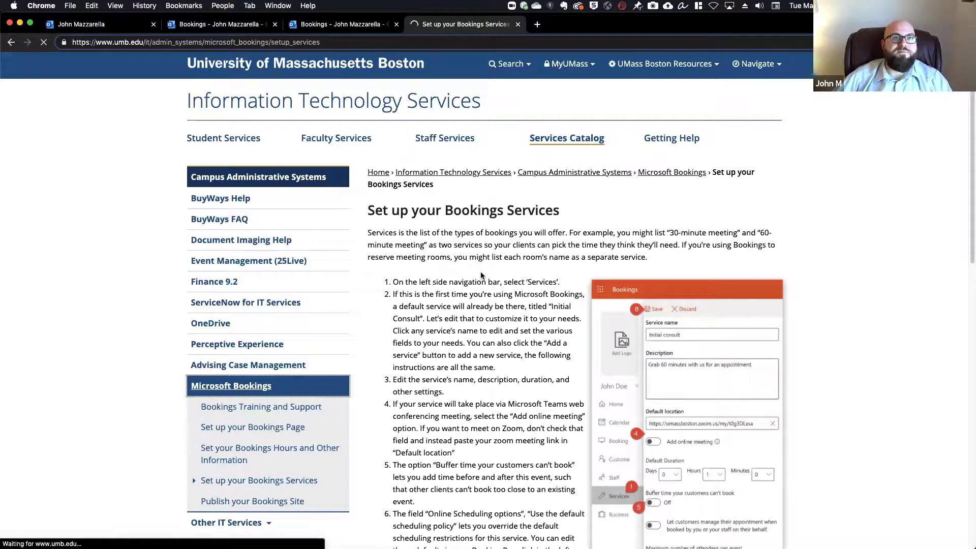
scroll(480, 275, "down", 3)
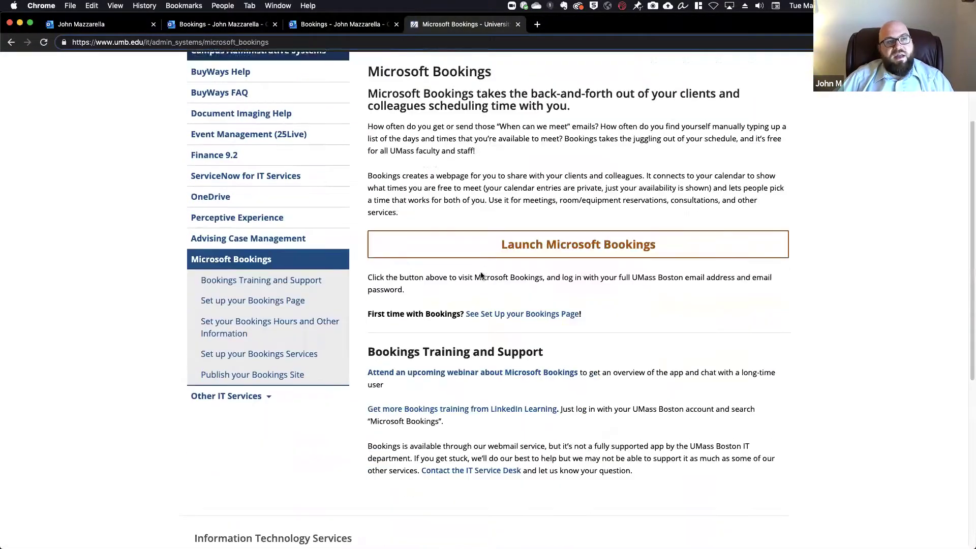
left_click_drag(368, 351, 546, 366)
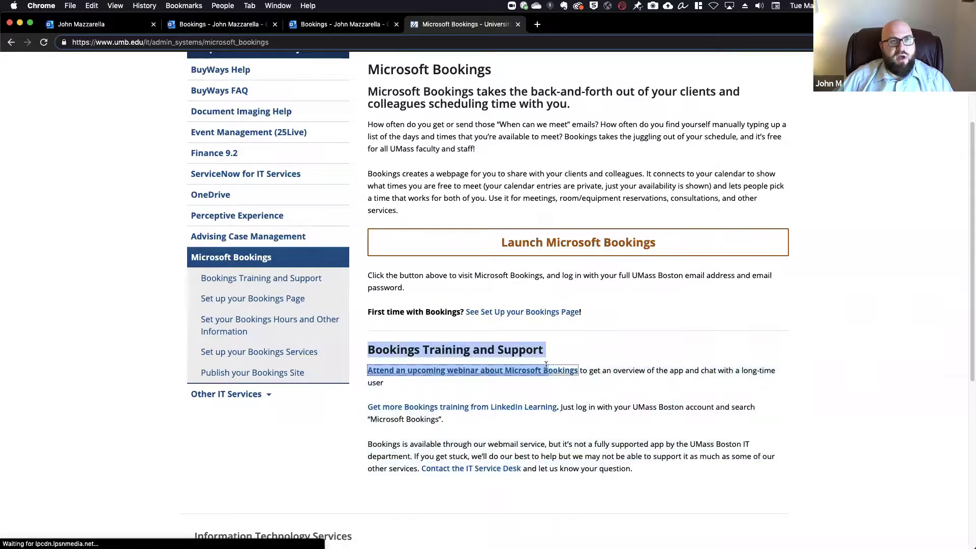
left_click(543, 436)
scroll(543, 436, "up", 3)
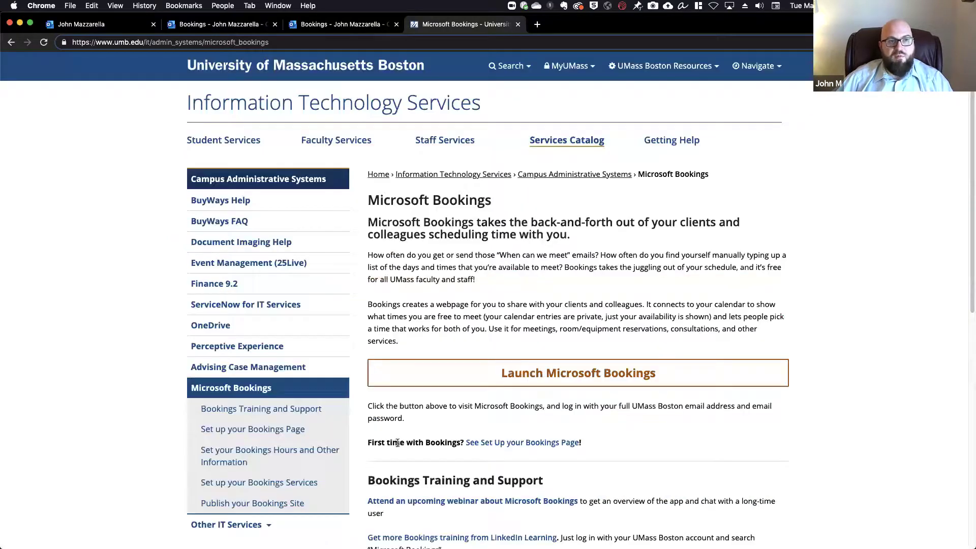
Open the "Set up your Bookings Page" guide and read through its first-time setup steps.
left_click(539, 444)
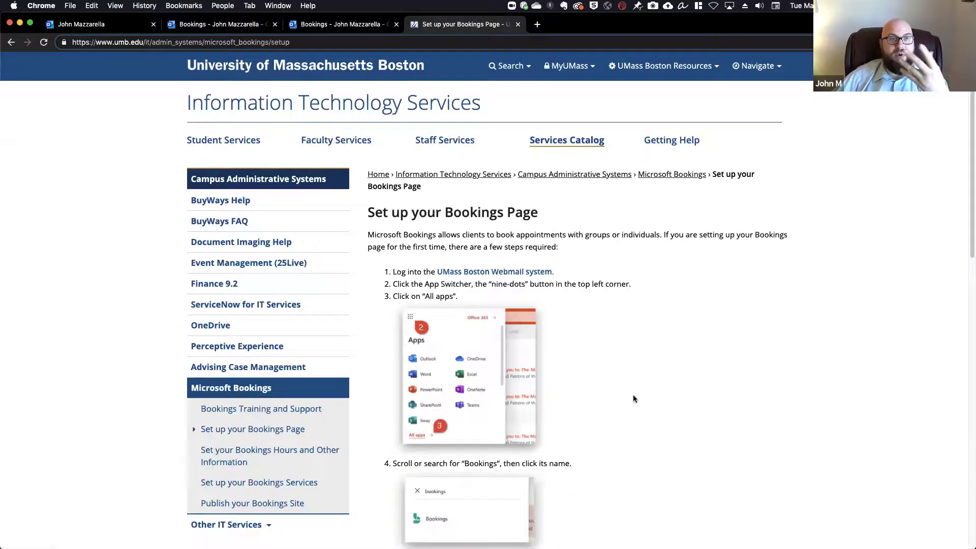
scroll(547, 311, "down", 1)
scroll(547, 314, "down", 5)
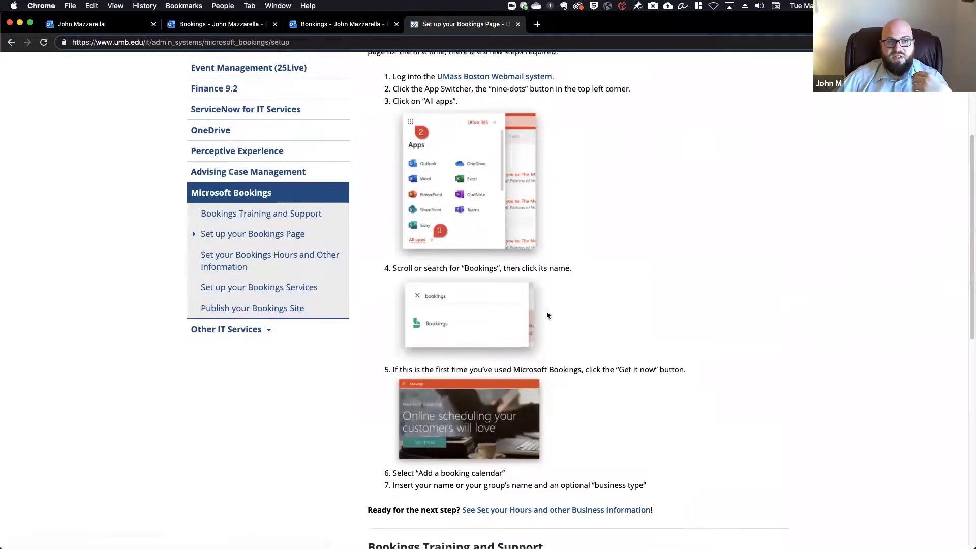
scroll(547, 311, "down", 1)
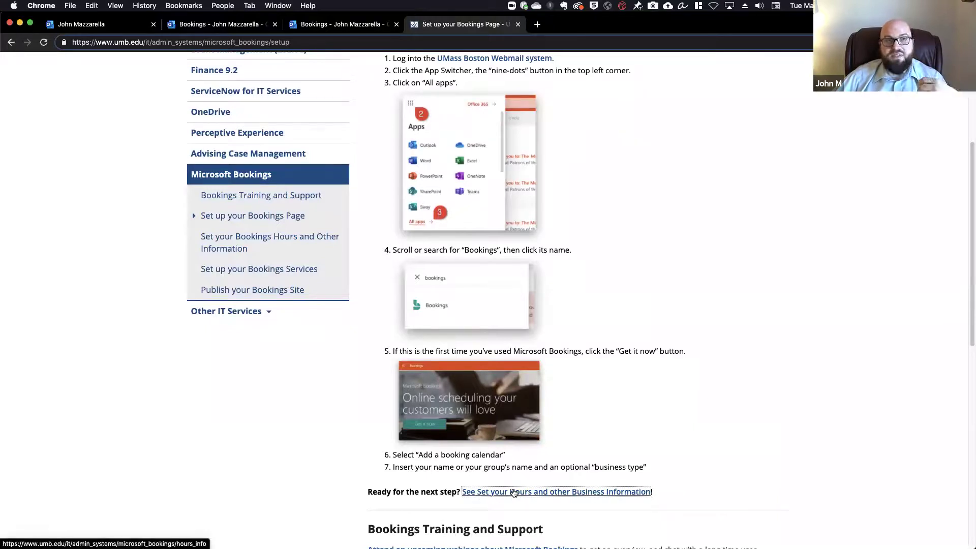
Continue to the "Set your Bookings Hours and Other Information" guide and read its instructions and sample business information page.
left_click(497, 493)
scroll(496, 492, "down", 1)
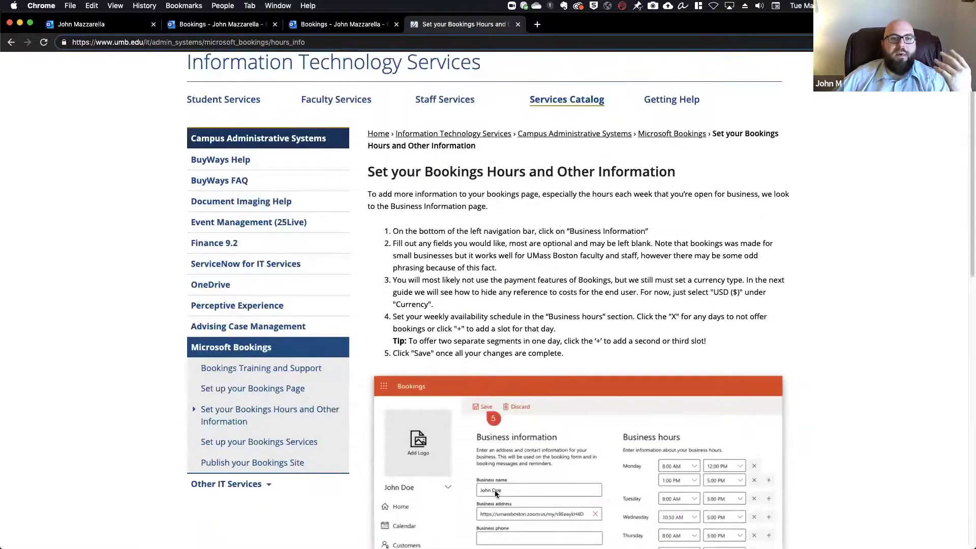
left_click_drag(392, 228, 565, 351)
left_click(562, 350)
scroll(560, 349, "down", 2)
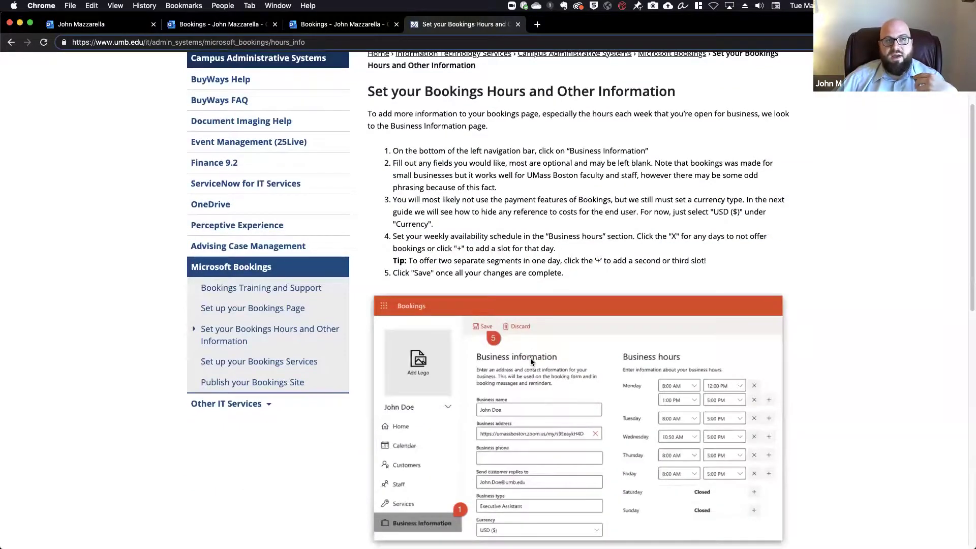
scroll(529, 358, "down", 5)
Continue to the "Set up your Bookings Services" guide and read its instructions and tip.
left_click(471, 351)
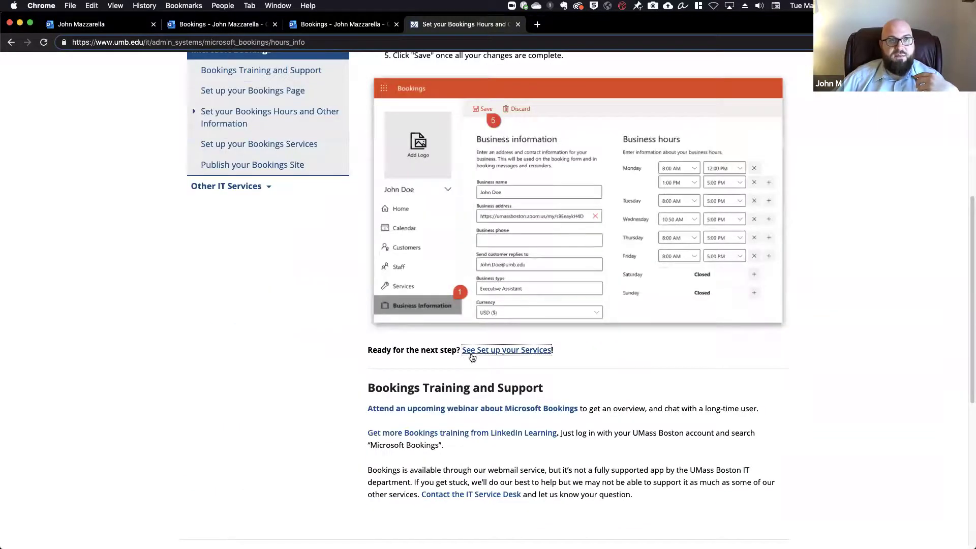
left_click(487, 354)
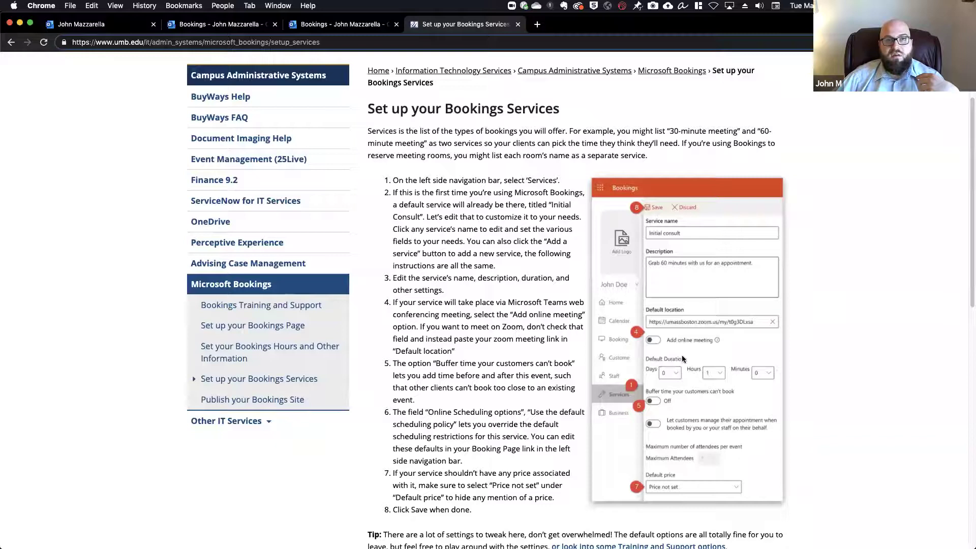
scroll(585, 397, "down", 10)
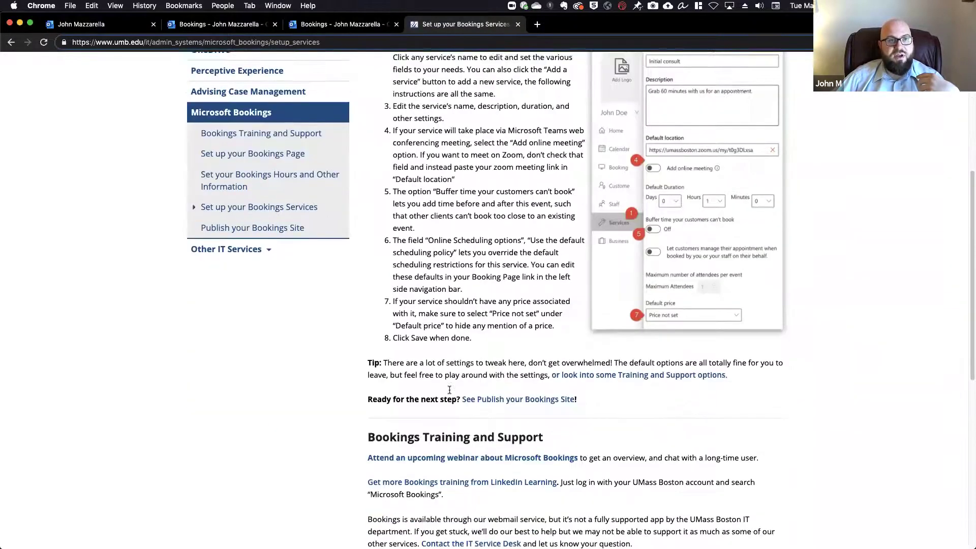
Continue to the "Publish your Bookings Site" guide and read its publishing and link sharing instructions.
left_click(498, 340)
left_click(518, 282)
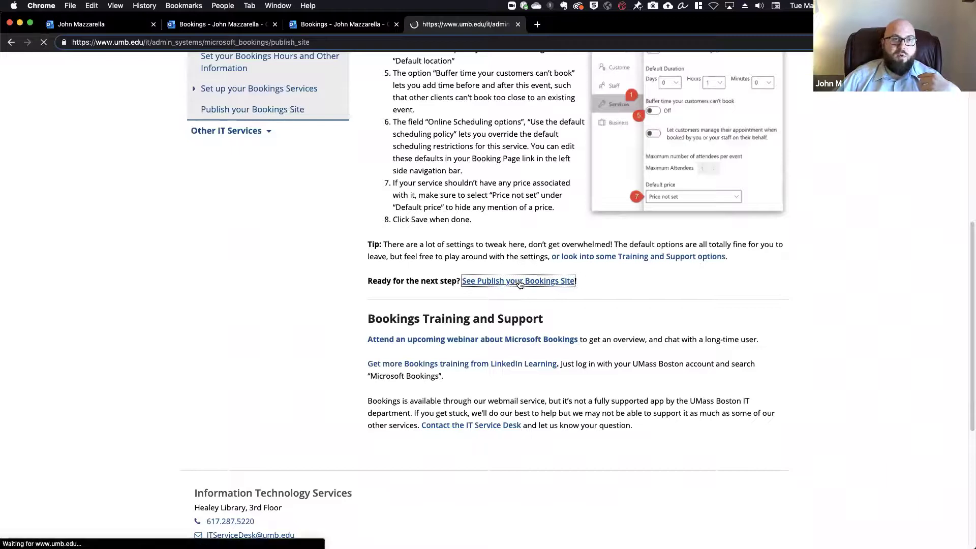
scroll(517, 358, "down", 2)
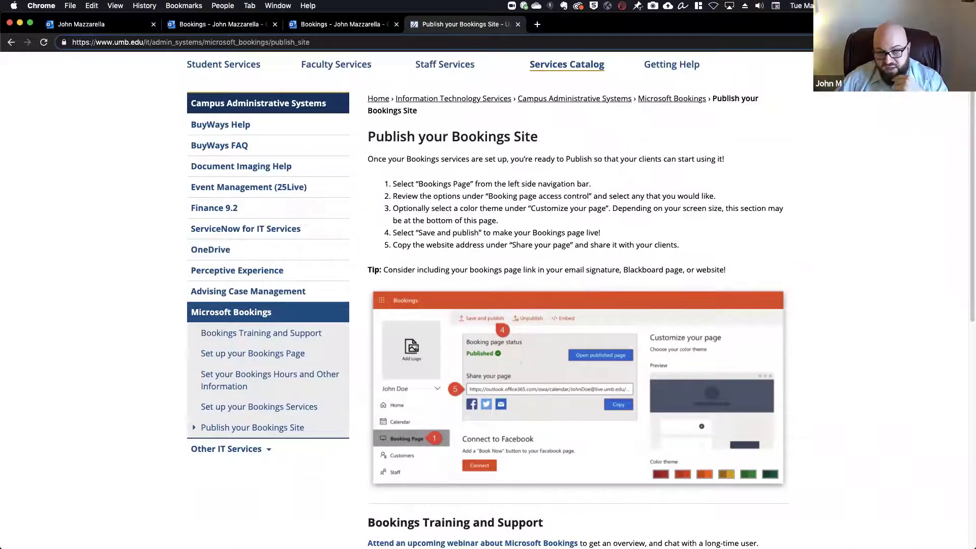
scroll(446, 283, "down", 1)
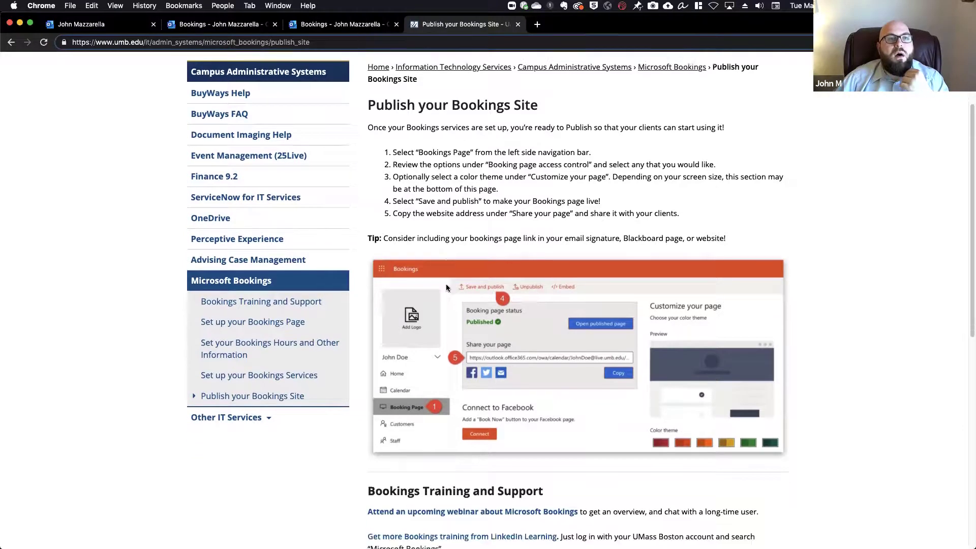
scroll(290, 289, "down", 1)
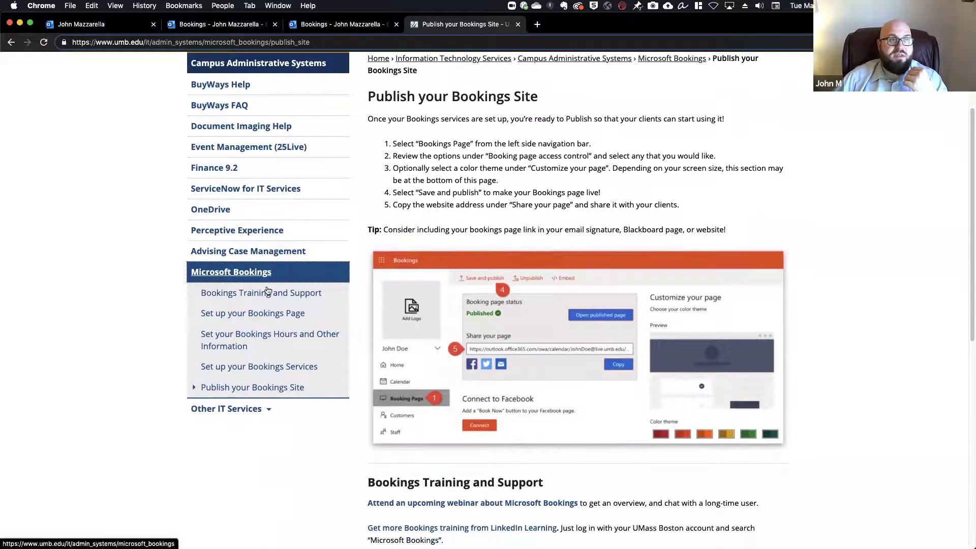
Open the Bookings Training and Support page, review the webinar information, and follow the upcoming webinar link.
left_click(249, 294)
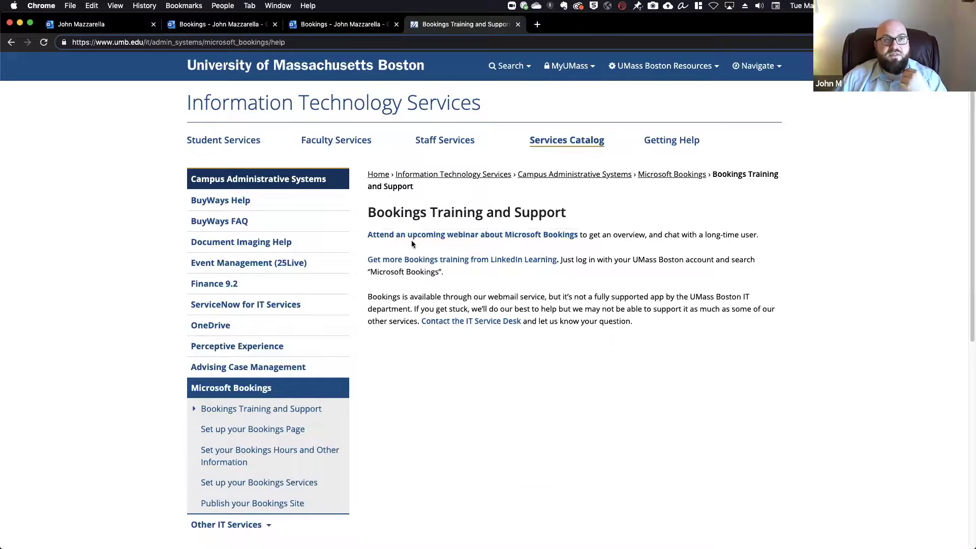
triple_click(378, 234)
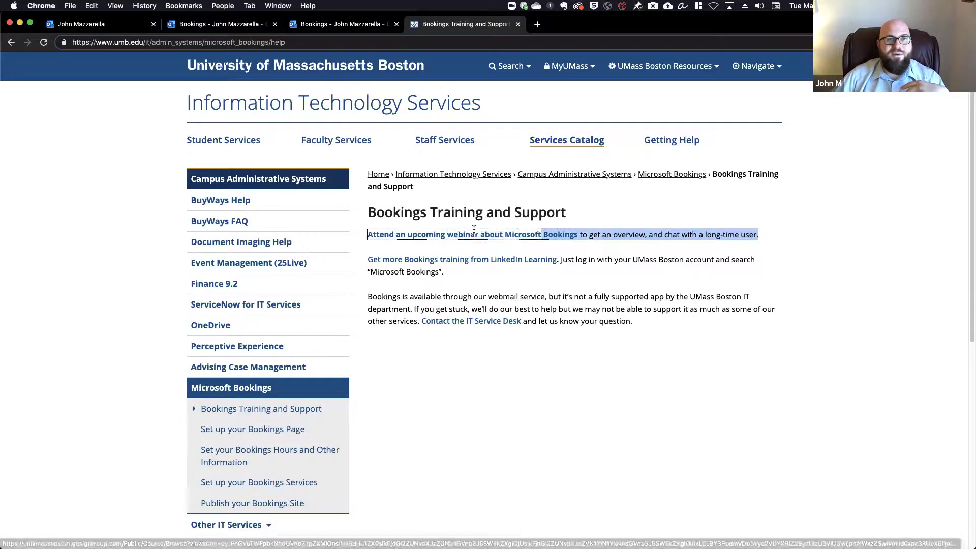
left_click(381, 249)
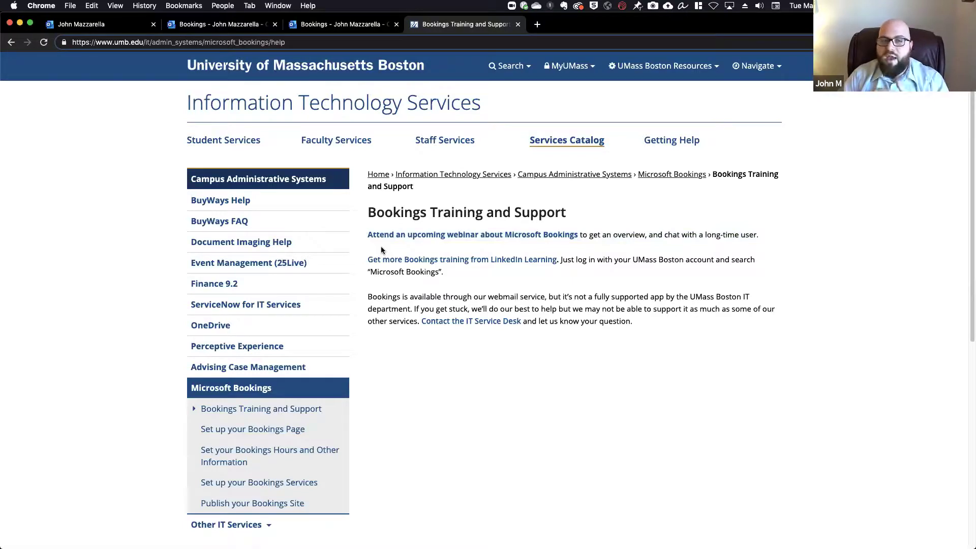
left_click(392, 236)
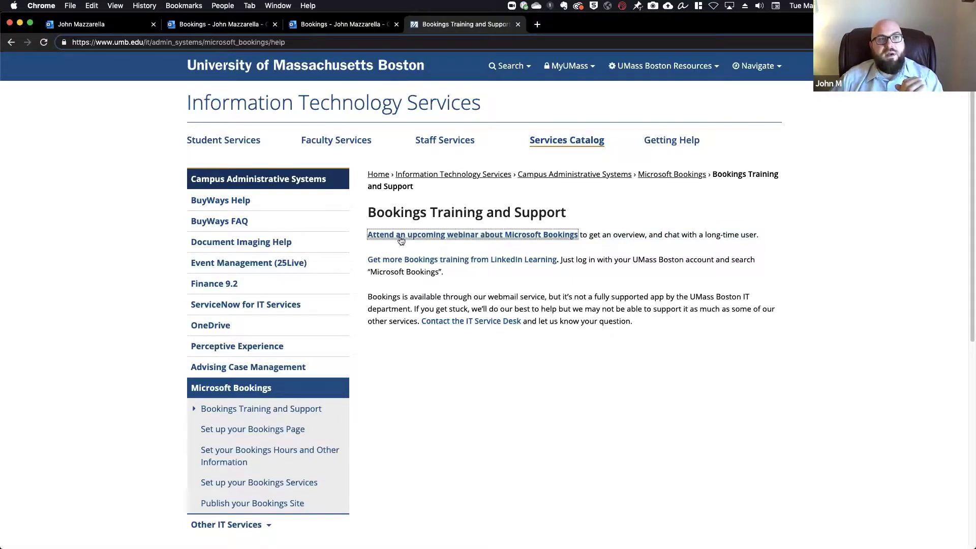